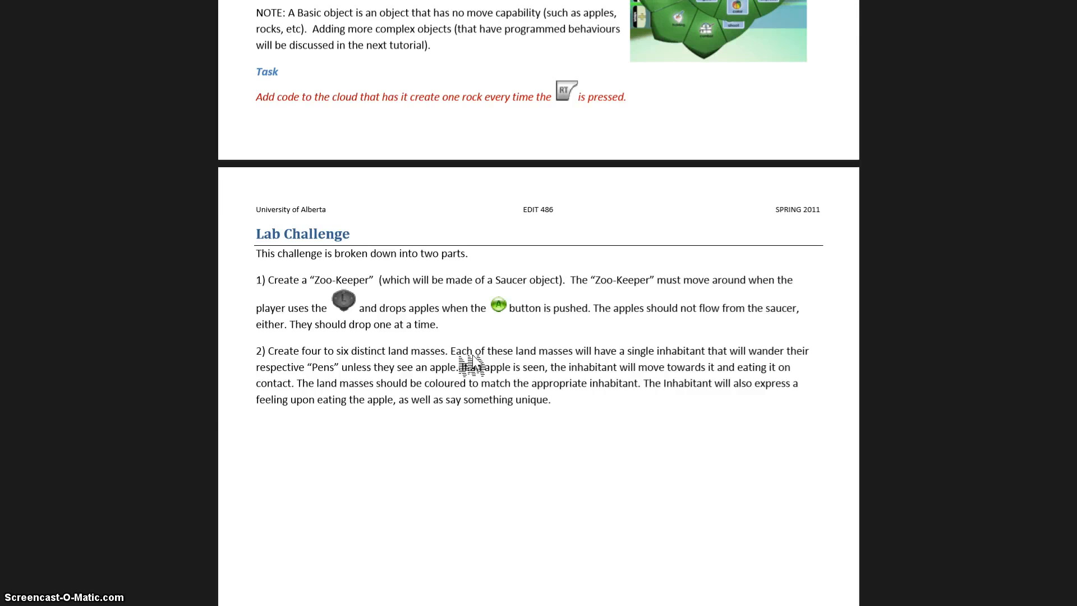
# Switch from the lab handout to the Kodu Game Lab world editor.
pyautogui.press('super+Tab')
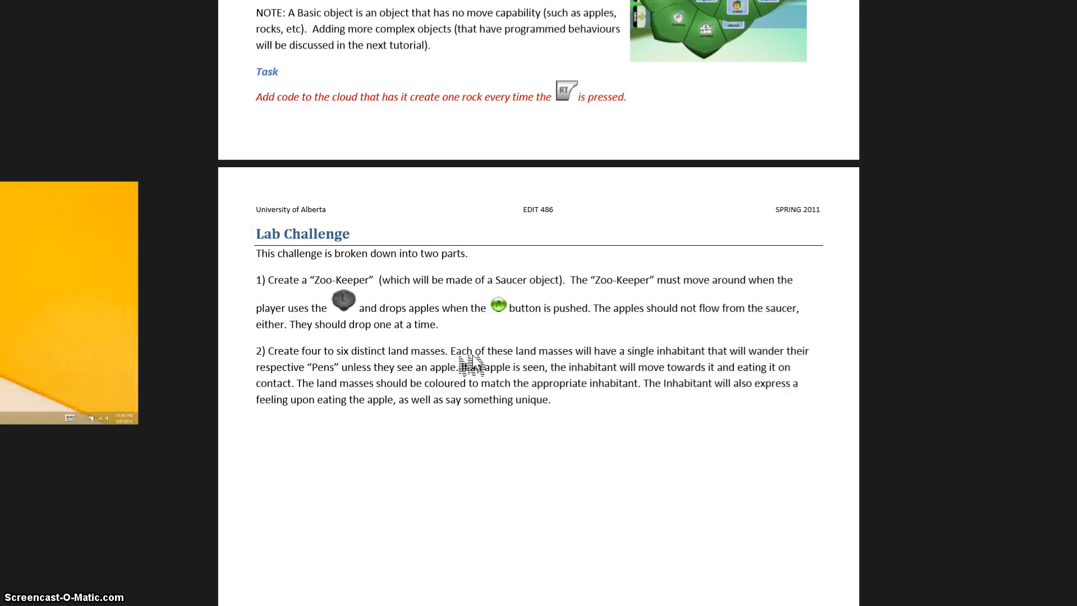
pyautogui.press('super+Tab')
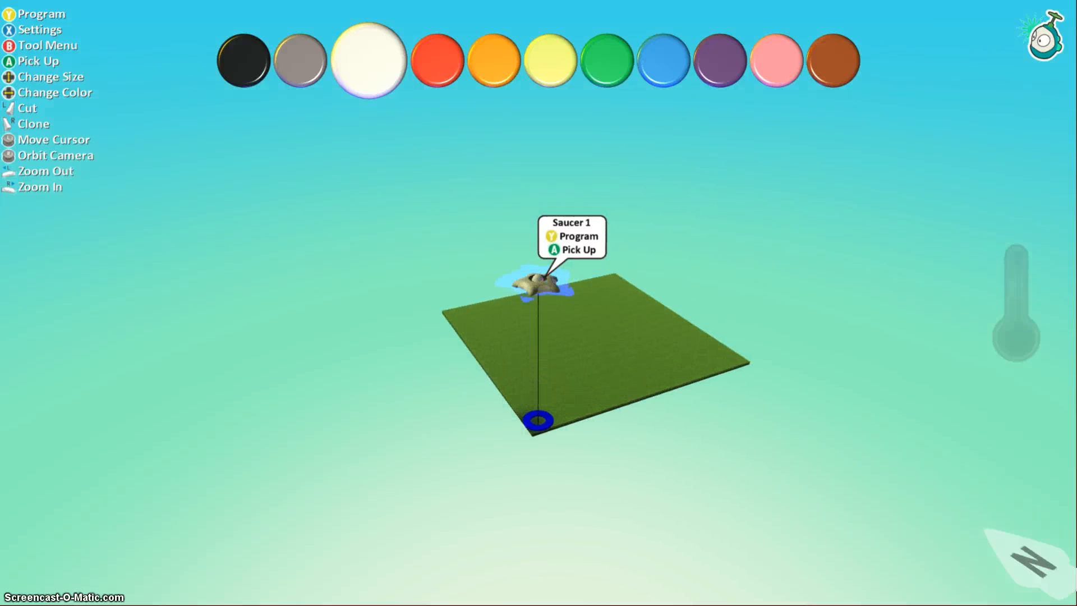
# Give Saucer 1 a first rule: WHEN gamepad L stick DO move.
pyautogui.press('y')
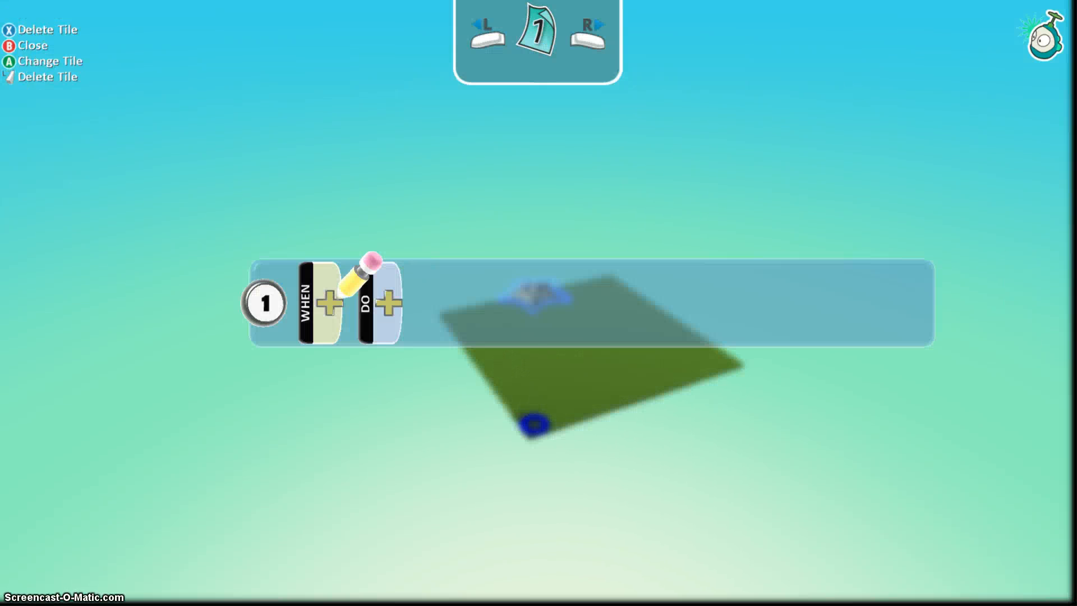
pyautogui.press('a')
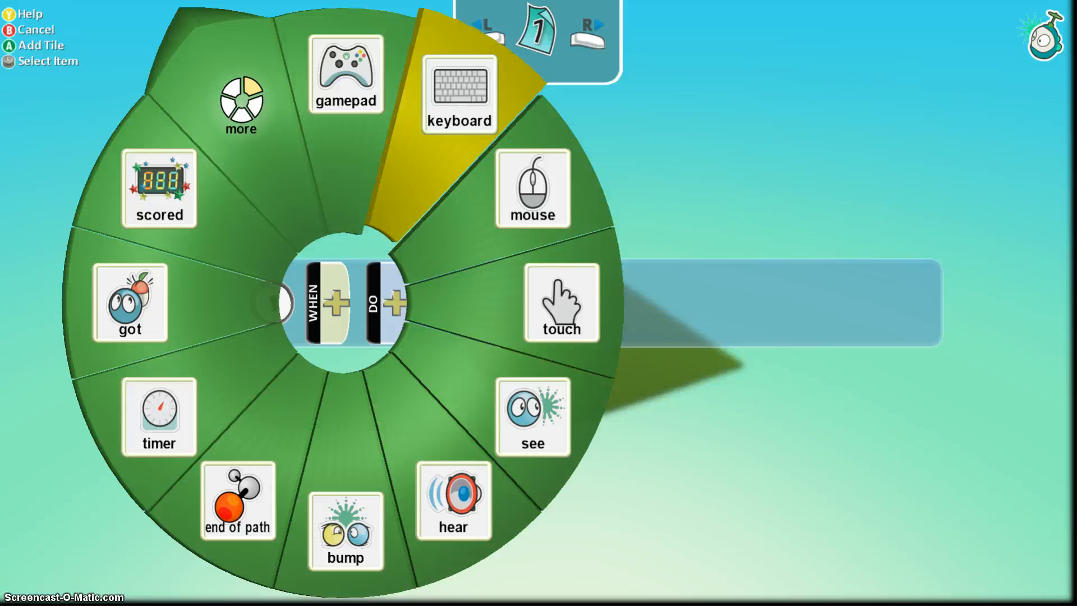
pyautogui.press('a')
pyautogui.press('a')
pyautogui.press('Up')
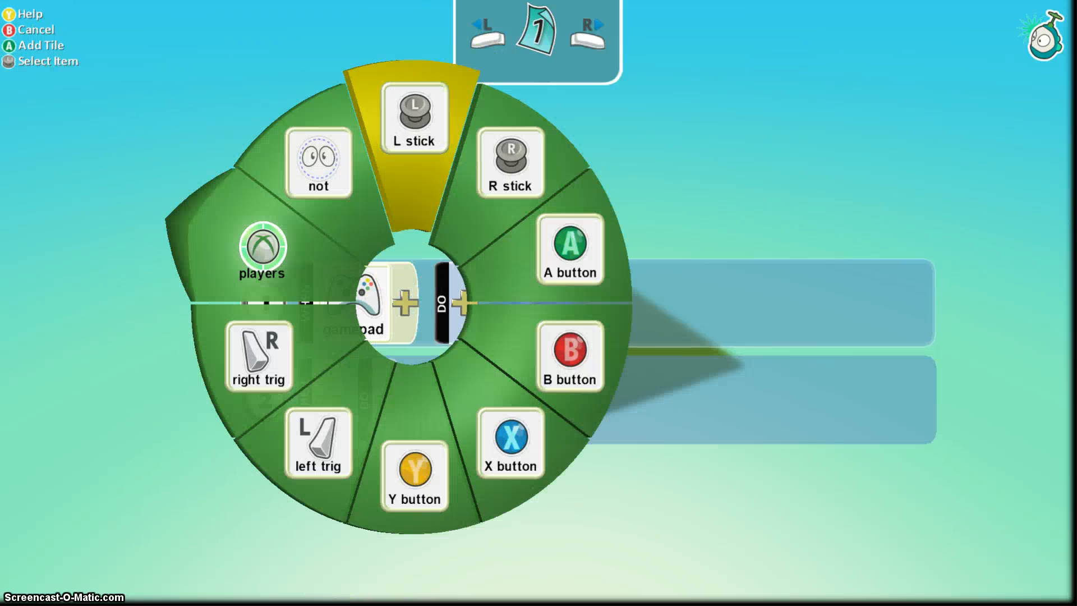
pyautogui.press('a')
pyautogui.press('a')
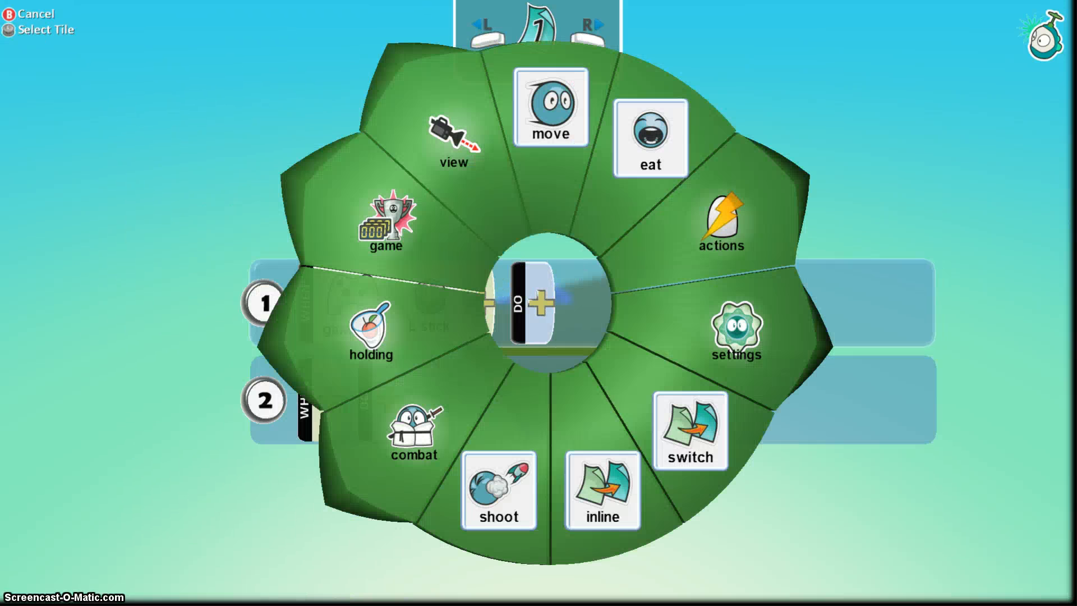
pyautogui.press('Up')
pyautogui.press('a')
pyautogui.press('Down')
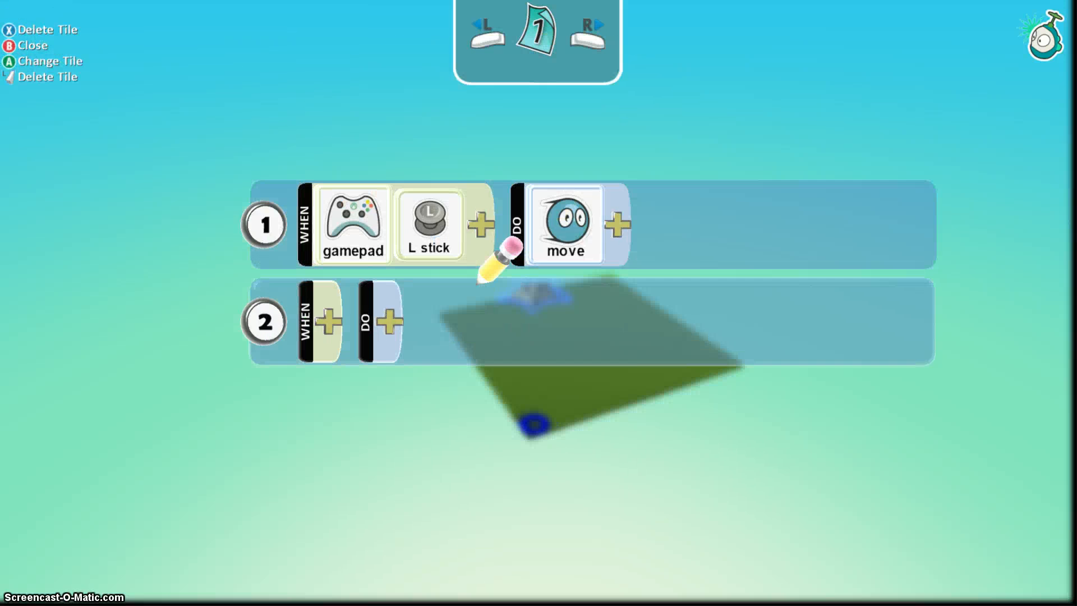
pyautogui.press('Right')
# Set the saucer's second rule condition to WHEN gamepad A button.
pyautogui.press('a')
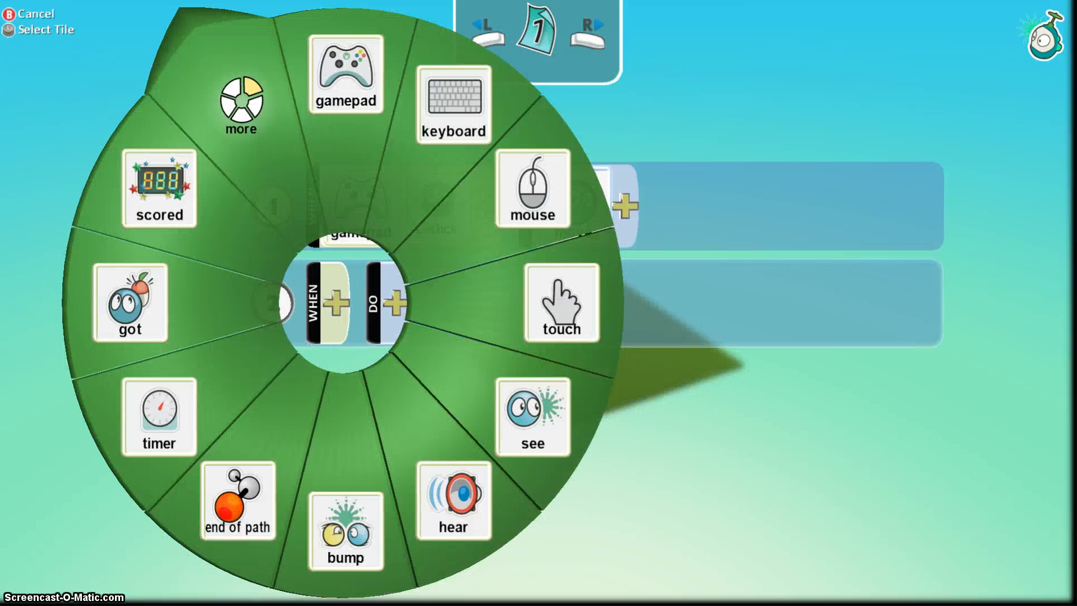
pyautogui.press('Up')
pyautogui.press('a')
pyautogui.press('a')
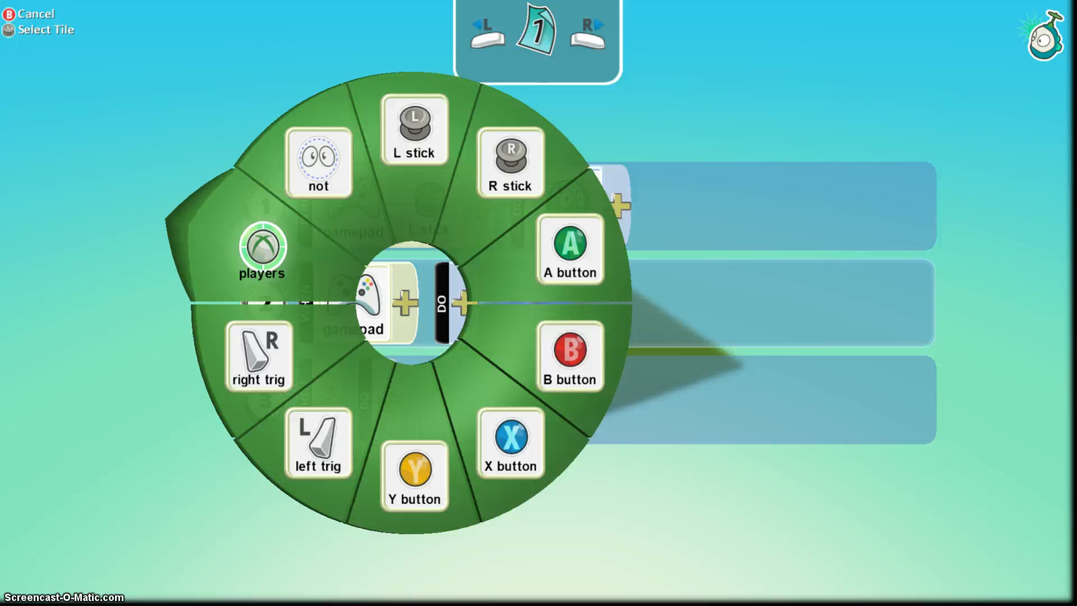
pyautogui.press('Right')
pyautogui.press('a')
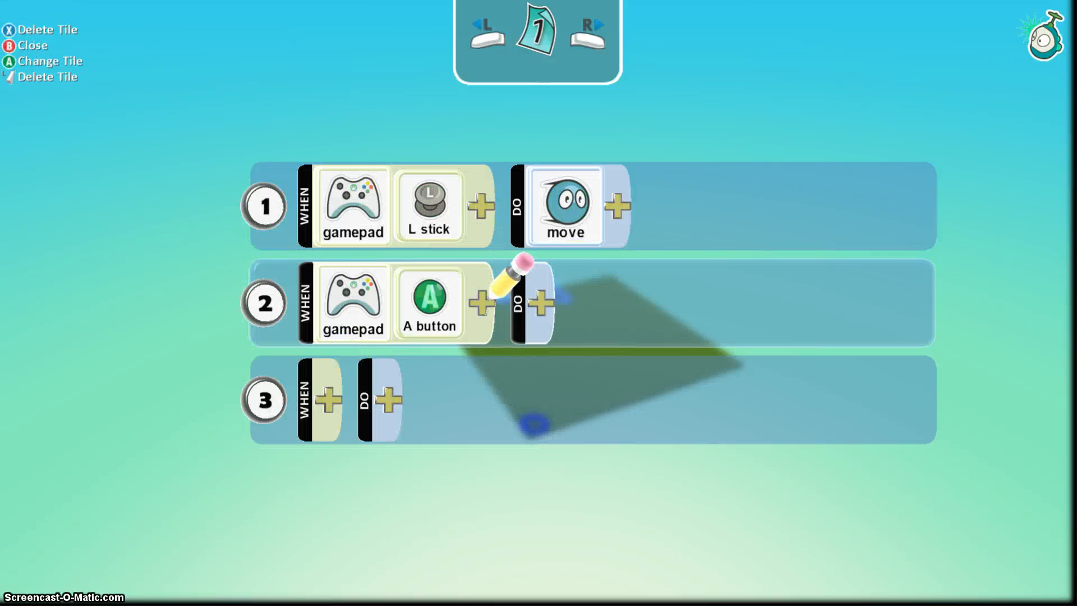
# Make the second rule's action create an apple.
pyautogui.press('a')
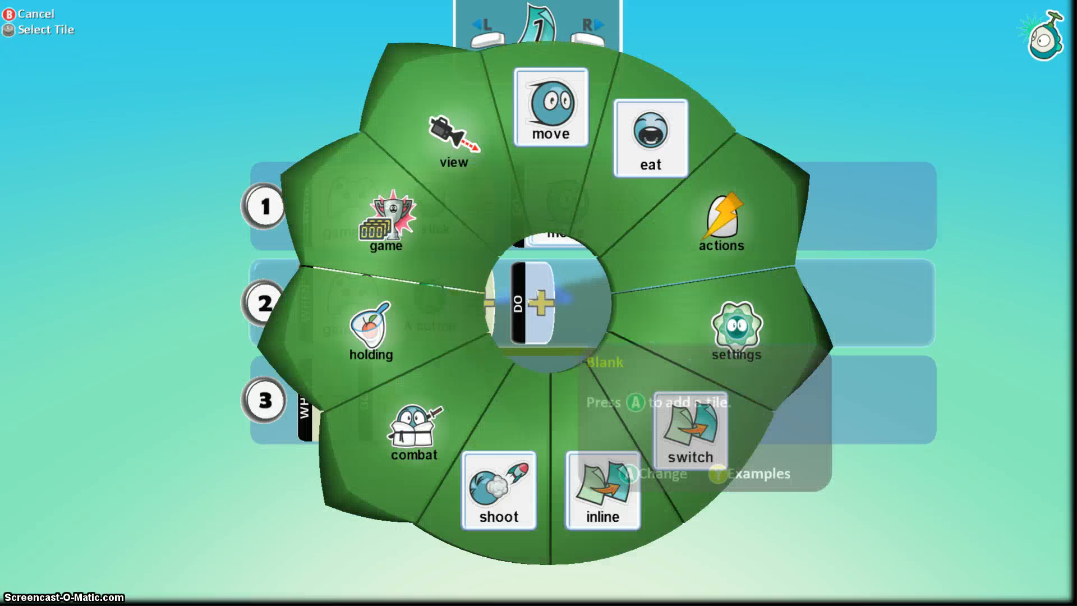
pyautogui.press('Right')
pyautogui.press('a')
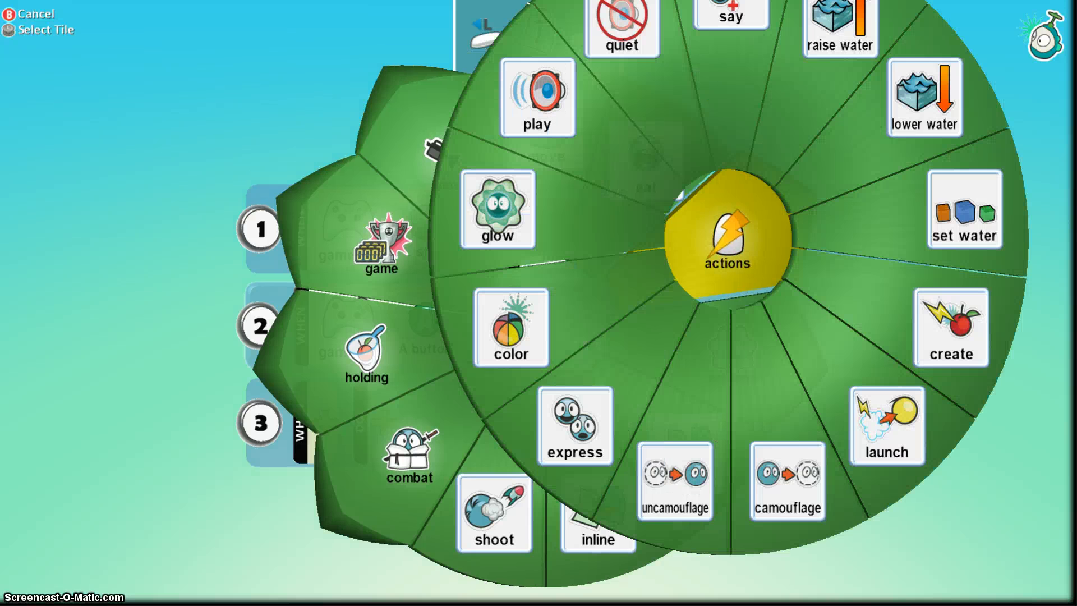
pyautogui.press('Right')
pyautogui.press('a')
pyautogui.press('a')
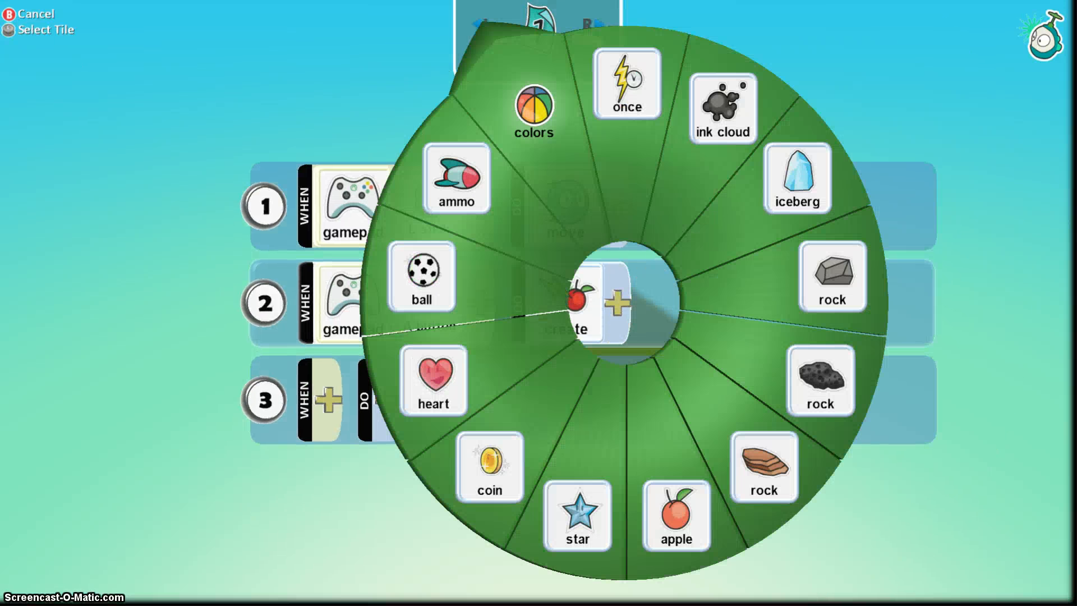
pyautogui.press('Left')
pyautogui.press('Right')
pyautogui.press('Down')
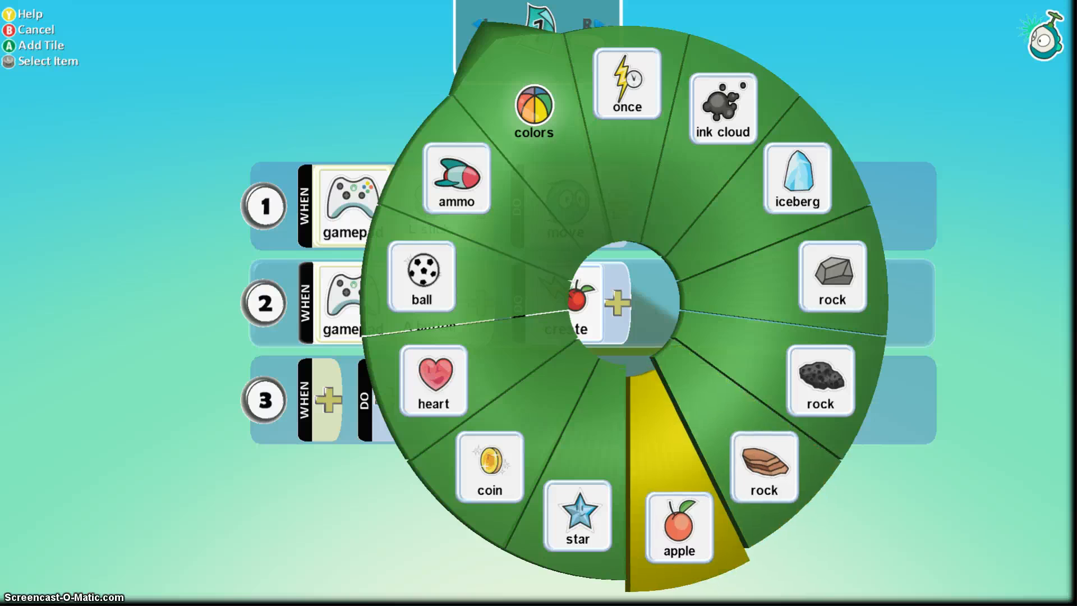
pyautogui.press('a')
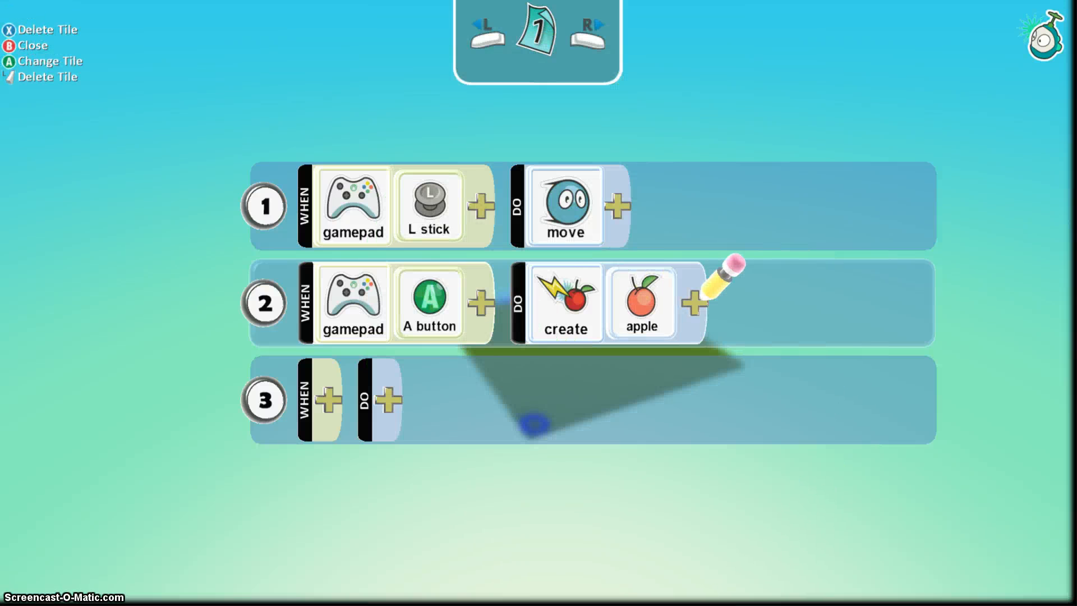
# Close the saucer's program and centre the placement ring on the green island.
pyautogui.press('Down')
pyautogui.press('Up')
pyautogui.press('Down')
pyautogui.press('b')
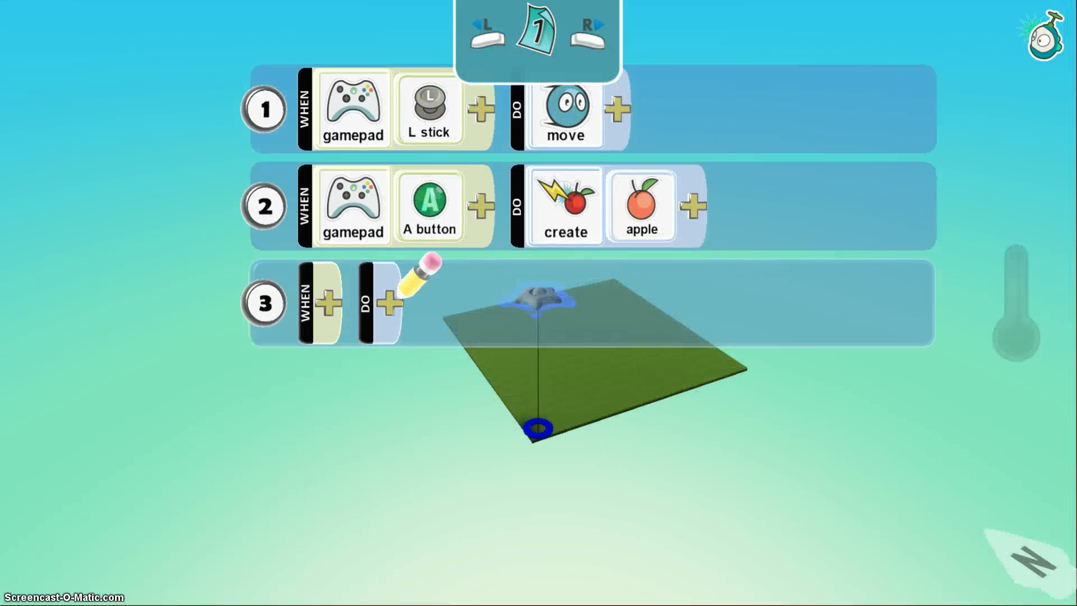
pyautogui.press('Right')
pyautogui.press('Up')
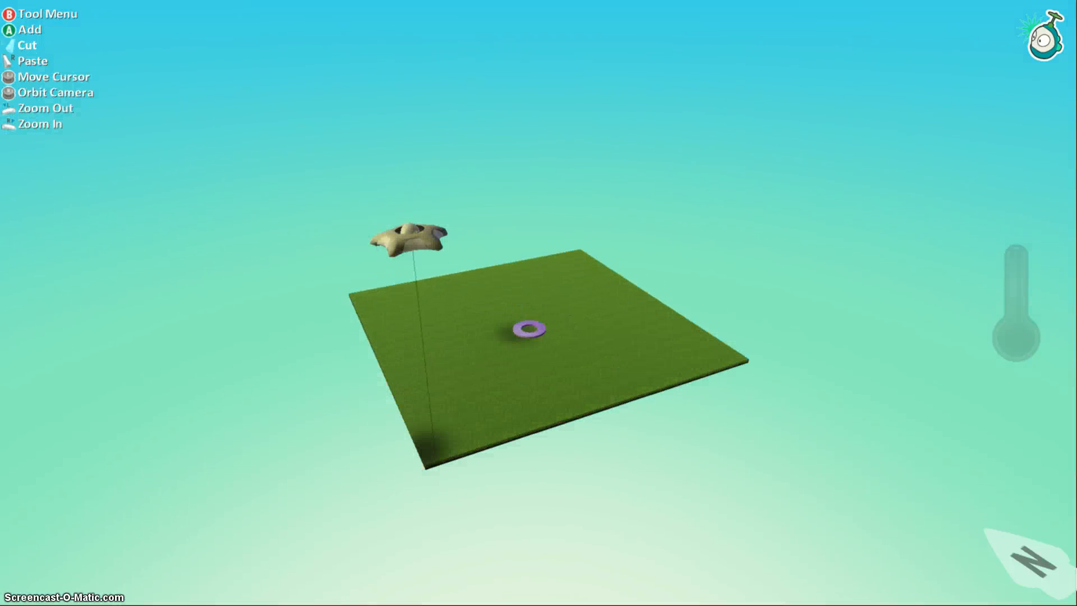
# Switch to the Ground Brush and enlarge it just clear of the green island.
pyautogui.press('a')
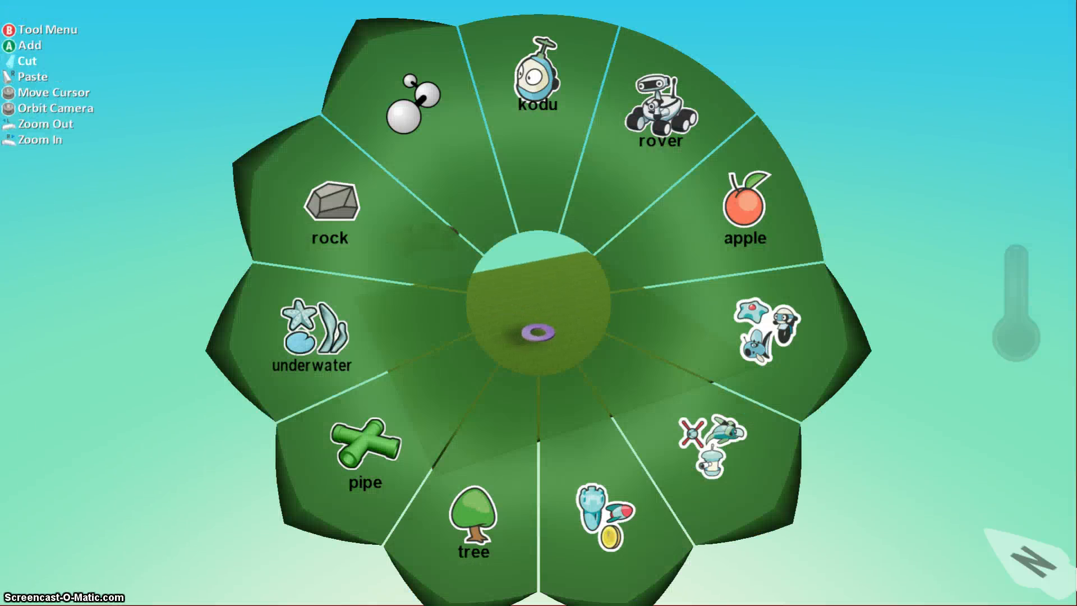
pyautogui.press('b')
pyautogui.press('Right')
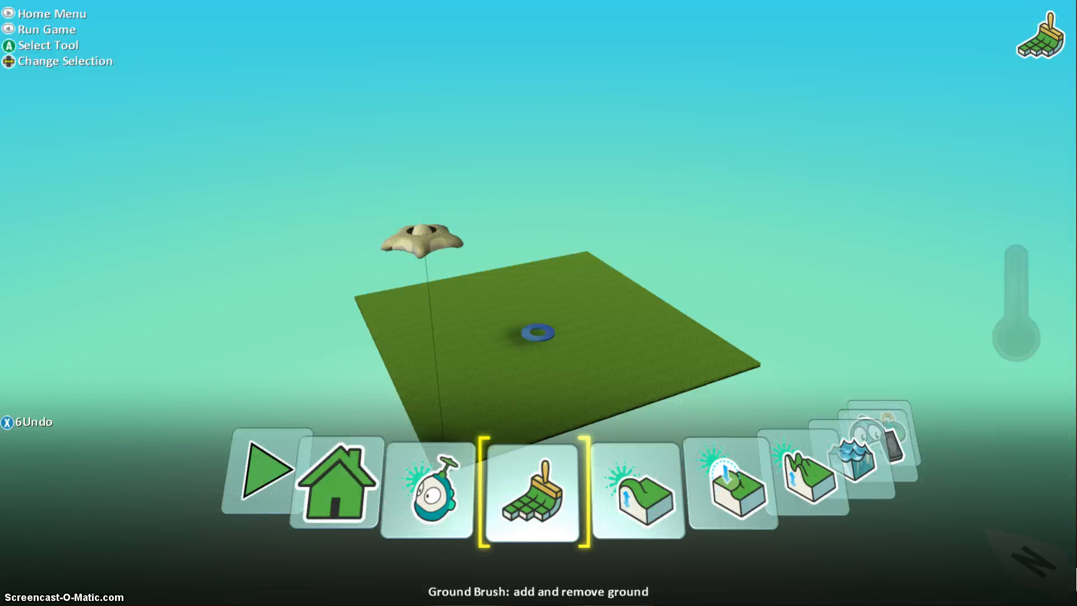
pyautogui.press('a')
pyautogui.press('Right')
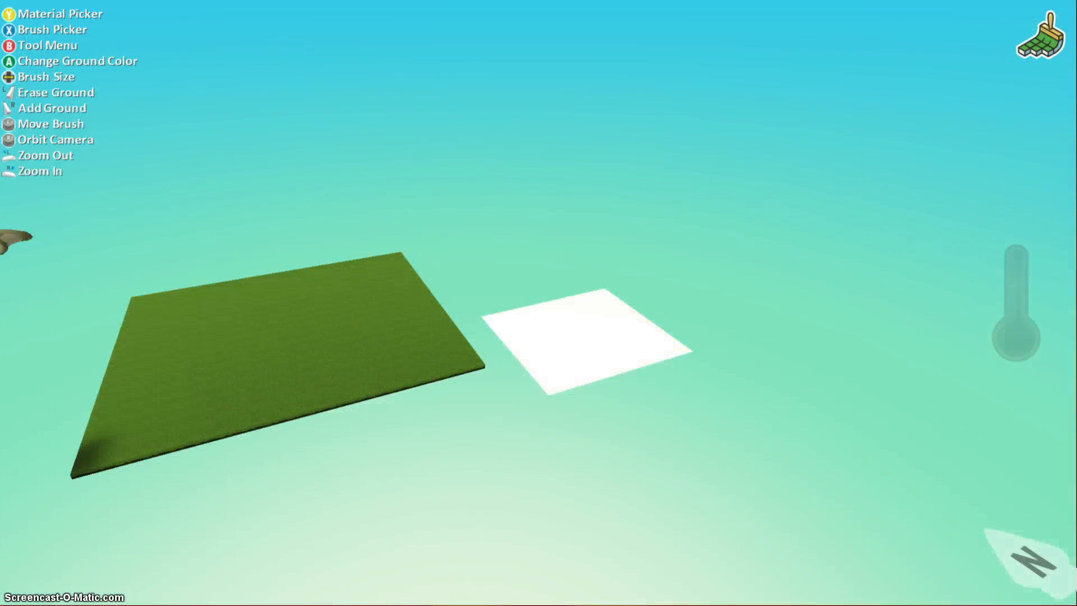
pyautogui.press('Right')
pyautogui.press('Right')
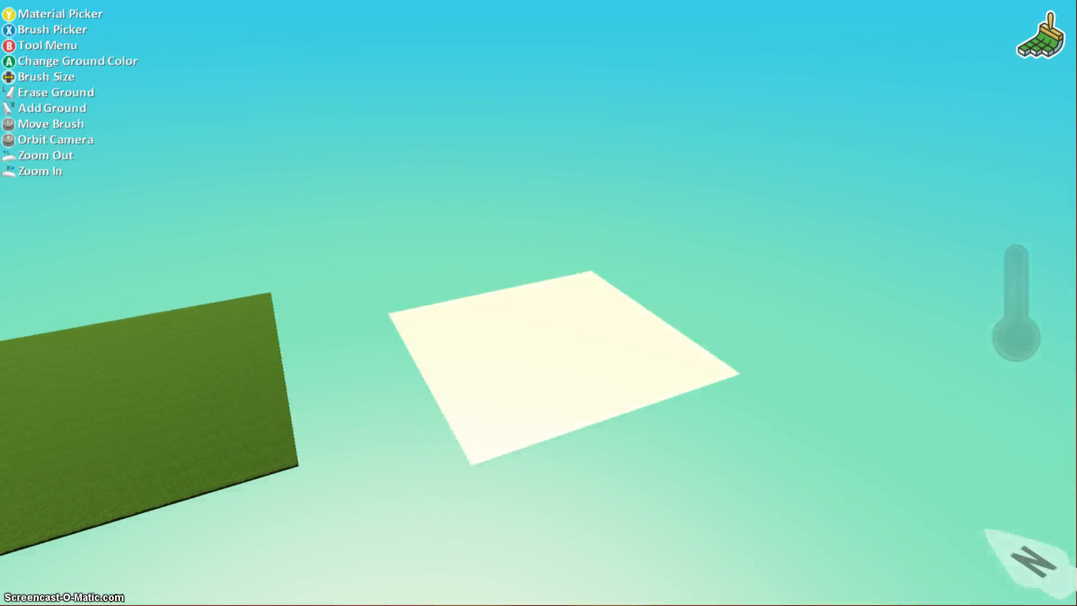
pyautogui.press('Right')
pyautogui.press('Right')
pyautogui.press('Left')
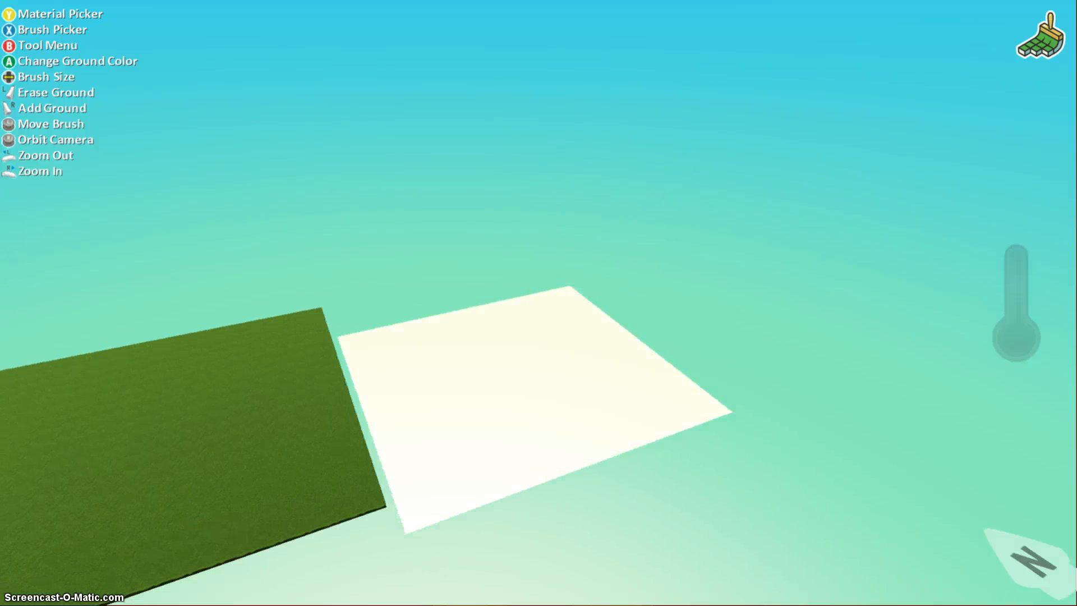
pyautogui.press('Right')
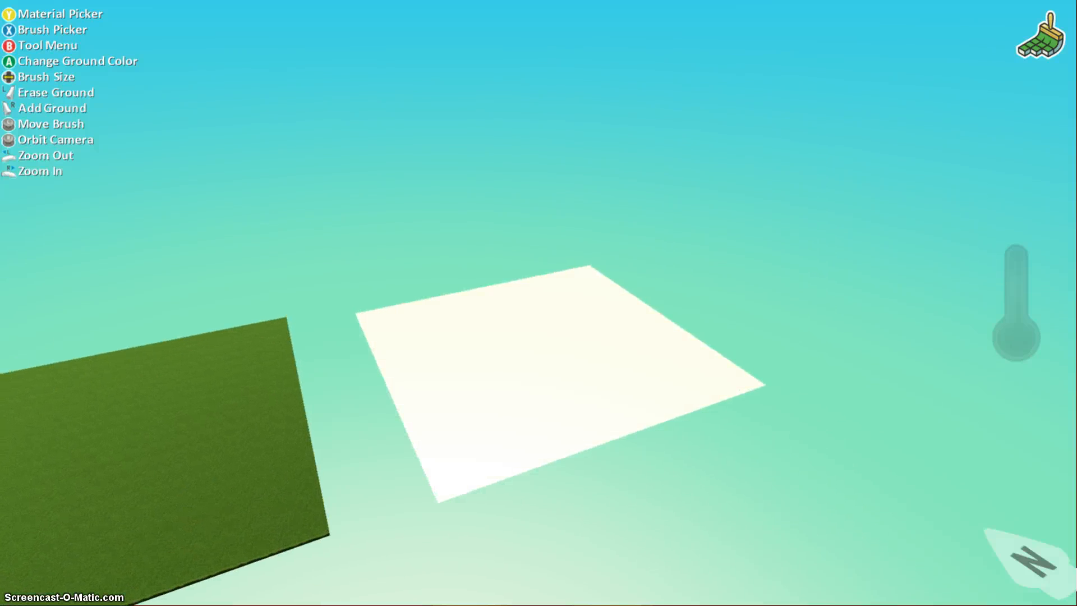
# Choose the Hard round brush shape, adjust its size, and place it beside the island.
pyautogui.press('x')
pyautogui.press('Right')
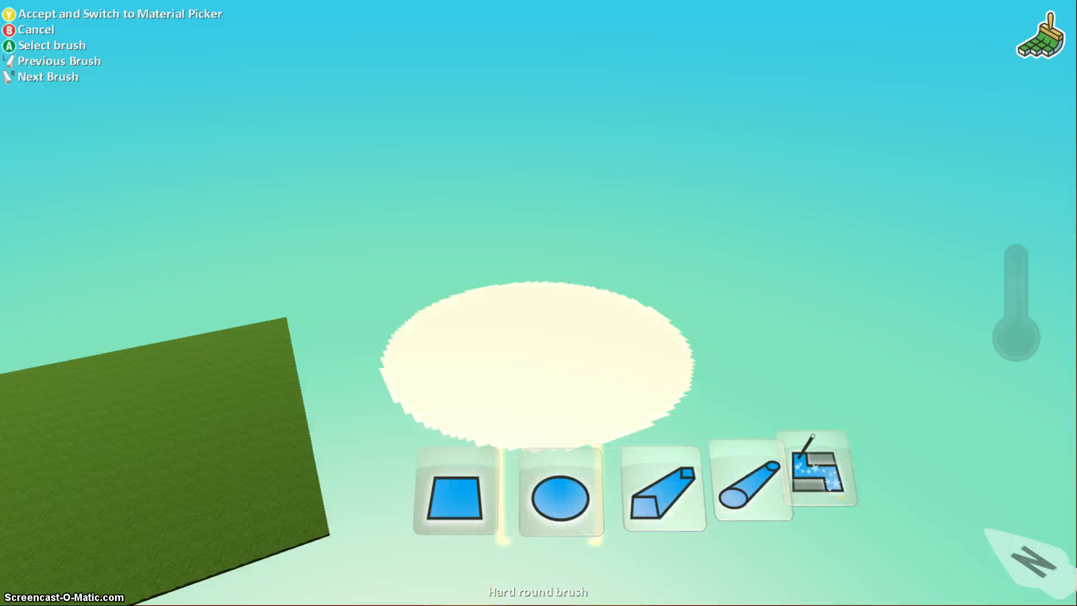
pyautogui.press('a')
pyautogui.press('Left')
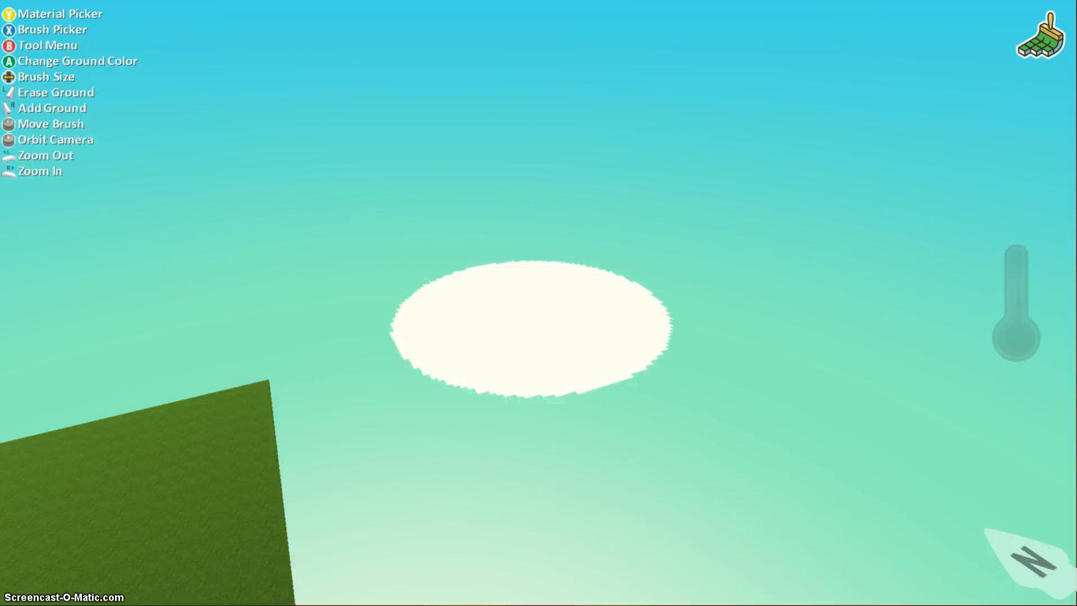
pyautogui.press('Right')
pyautogui.press('Right')
pyautogui.press('pagedown')
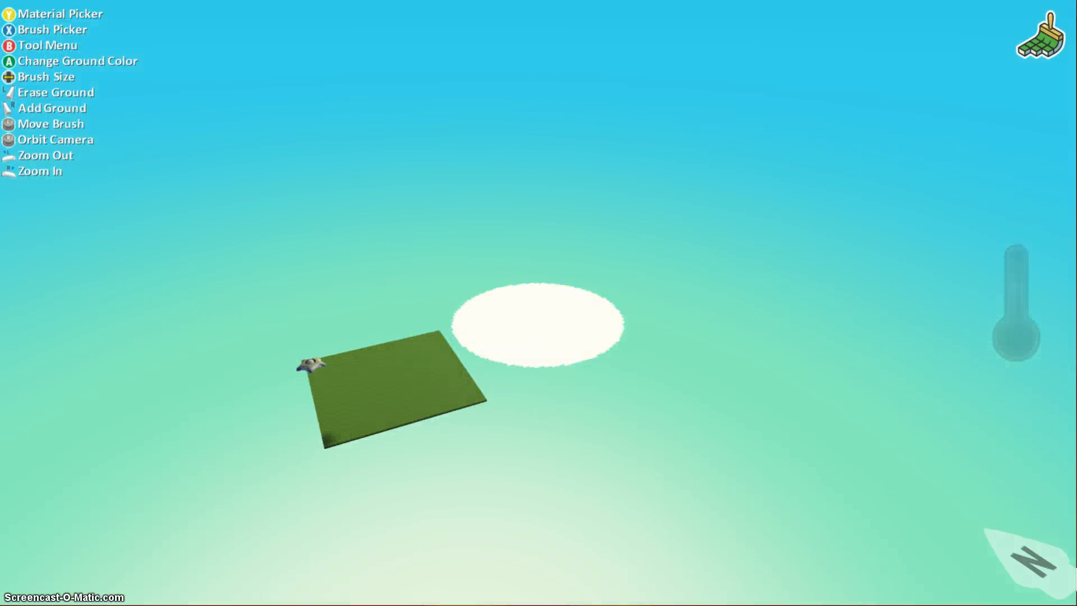
pyautogui.press('Left')
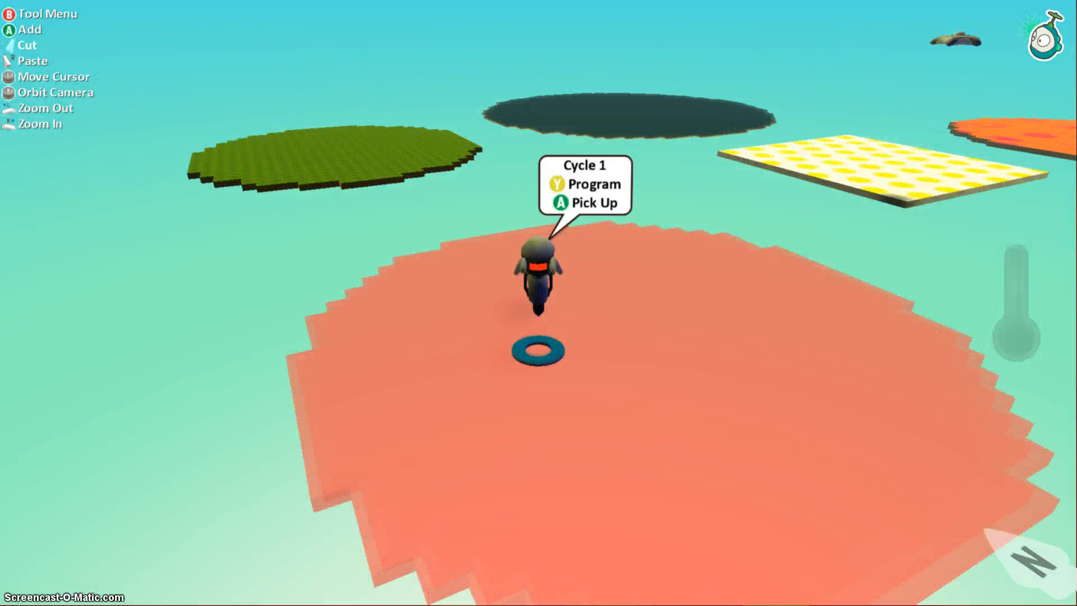
# Tint Cycle 1 pink, open its program, and try keyboard then gamepad triggers for rule 1.
pyautogui.press('Right')
pyautogui.press('Right')
pyautogui.press('Right')
pyautogui.press('Right')
pyautogui.press('Right')
pyautogui.press('Right')
pyautogui.press('Right')
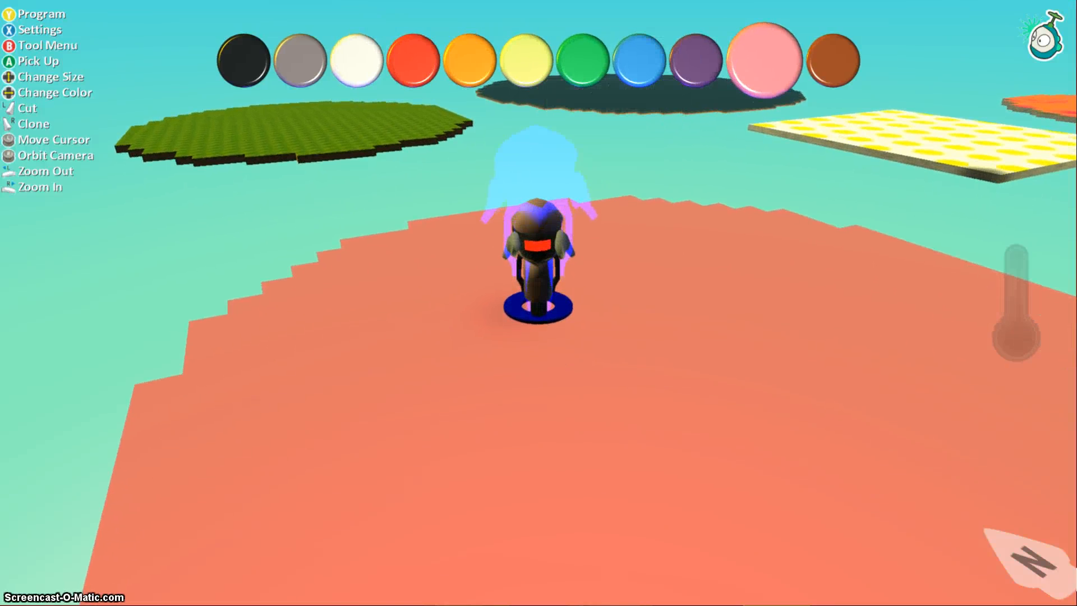
pyautogui.press('y')
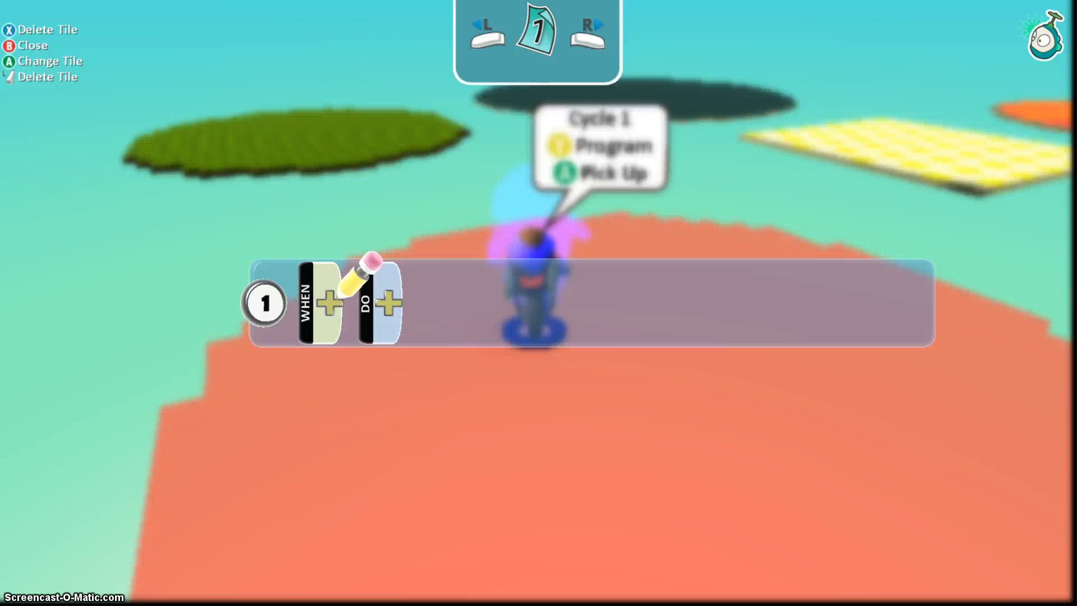
pyautogui.press('Return')
pyautogui.press('Right')
pyautogui.press('Return')
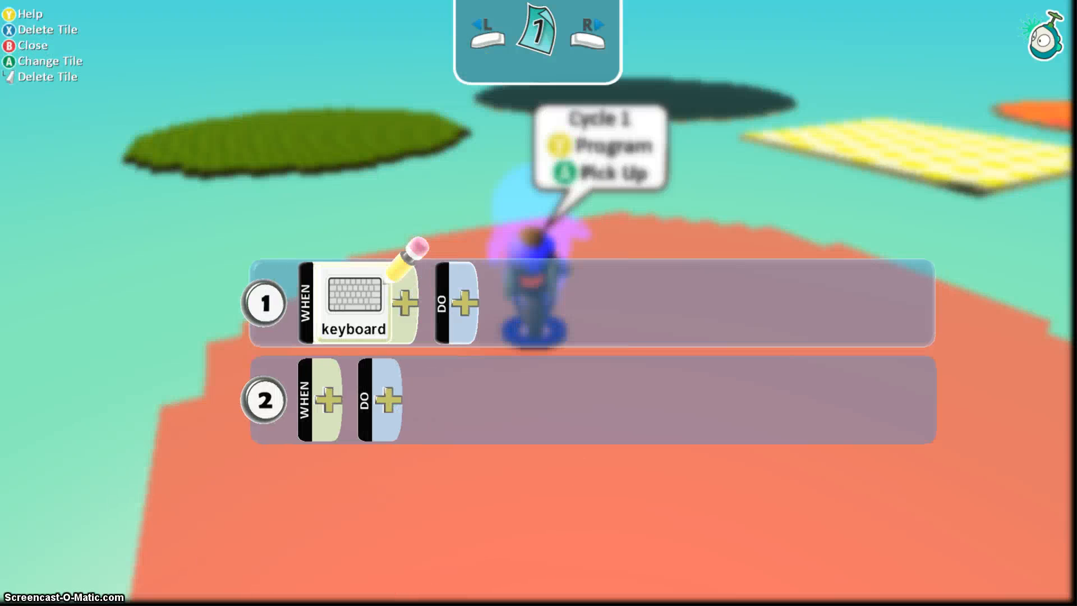
pyautogui.press('Return')
pyautogui.press('Escape')
pyautogui.press('Return')
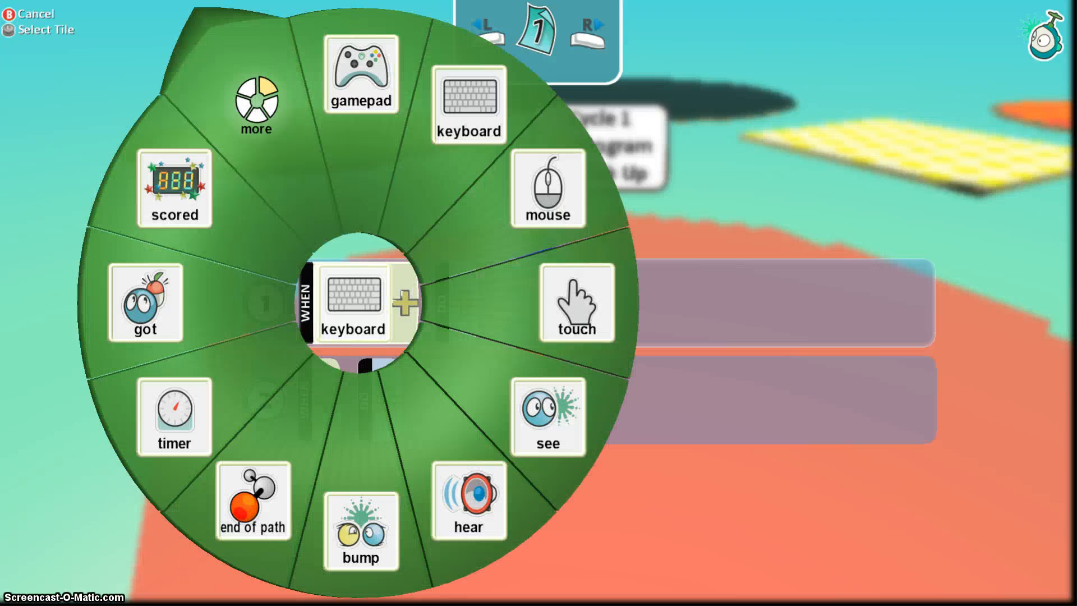
pyautogui.press('Left')
pyautogui.press('Return')
pyautogui.press('Right')
pyautogui.press('Return')
# Change rule 1's trigger to seeing an apple.
pyautogui.press('Escape')
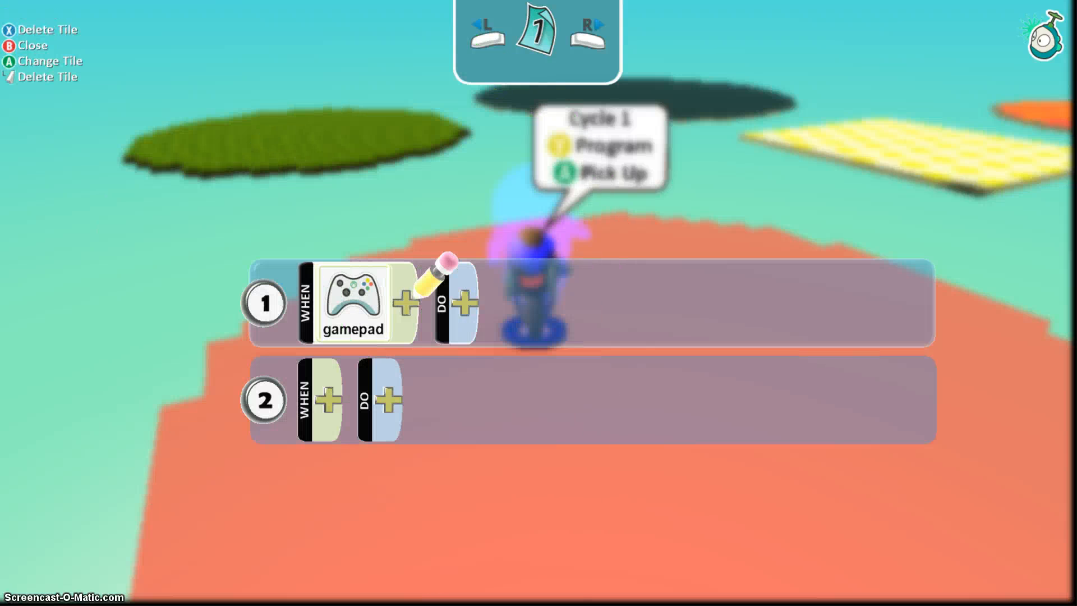
pyautogui.press('Left')
pyautogui.press('Return')
pyautogui.press('Right')
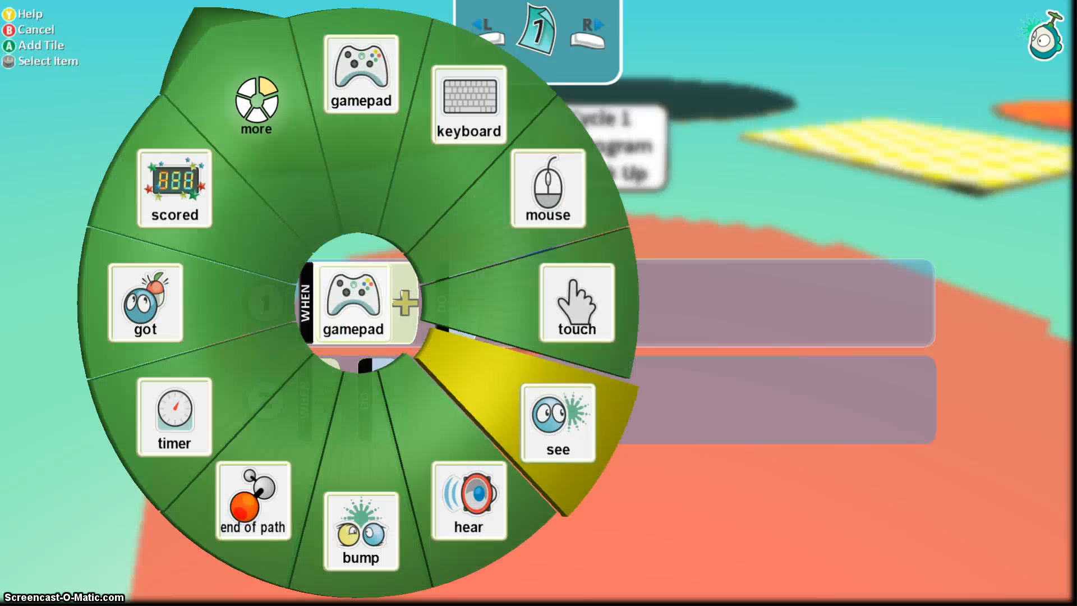
pyautogui.press('Return')
pyautogui.press('Right')
pyautogui.press('Return')
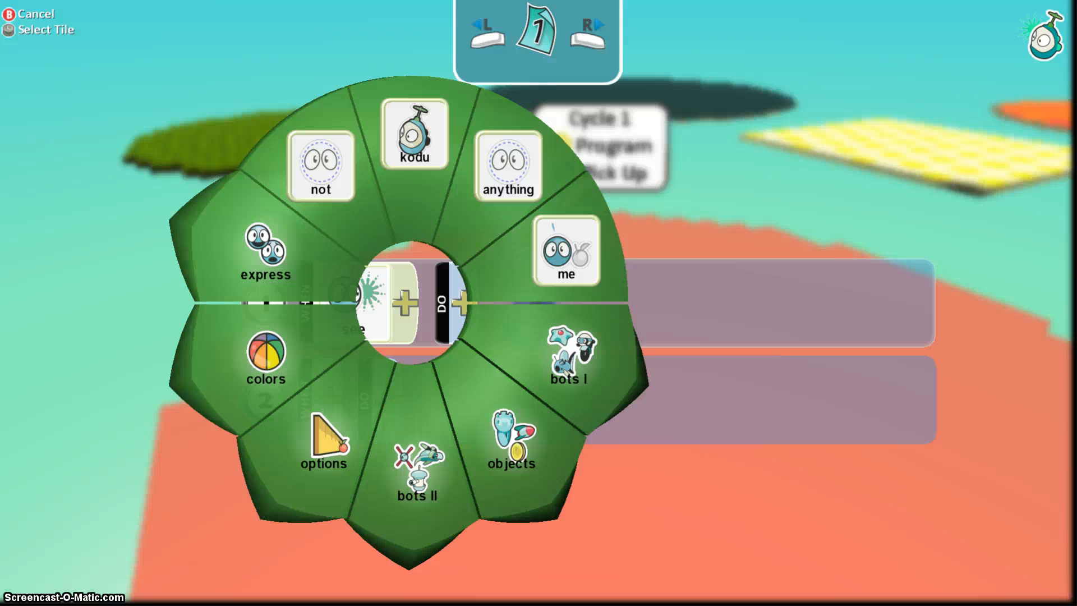
pyautogui.press('Right')
pyautogui.press('Down')
pyautogui.press('Return')
pyautogui.press('Left')
pyautogui.press('Return')
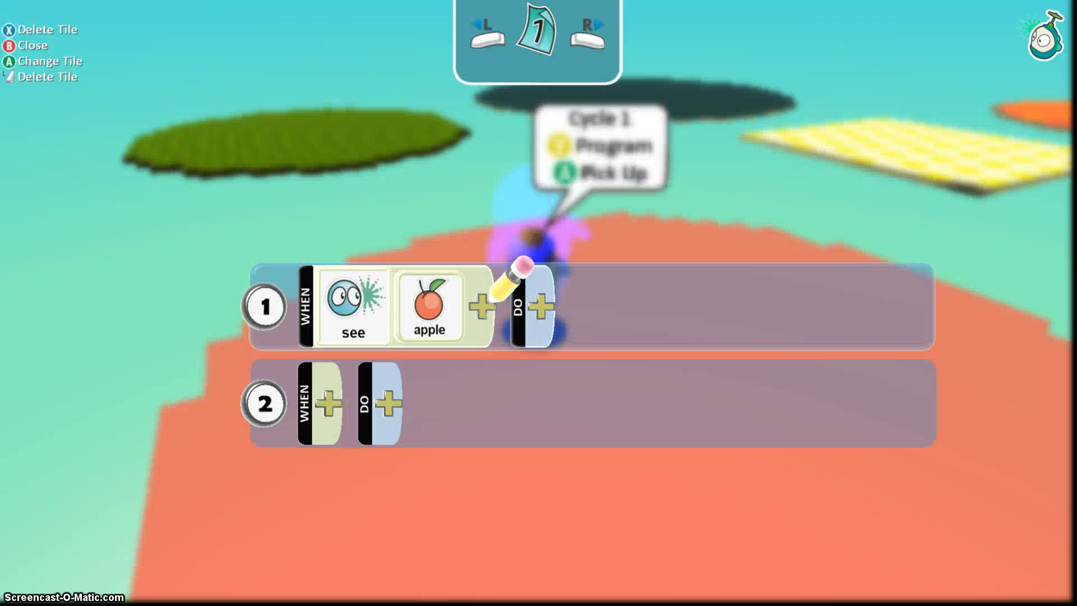
# Require the seen apple in rule 1 to be close by.
pyautogui.press('Return')
pyautogui.press('Left')
pyautogui.press('Return')
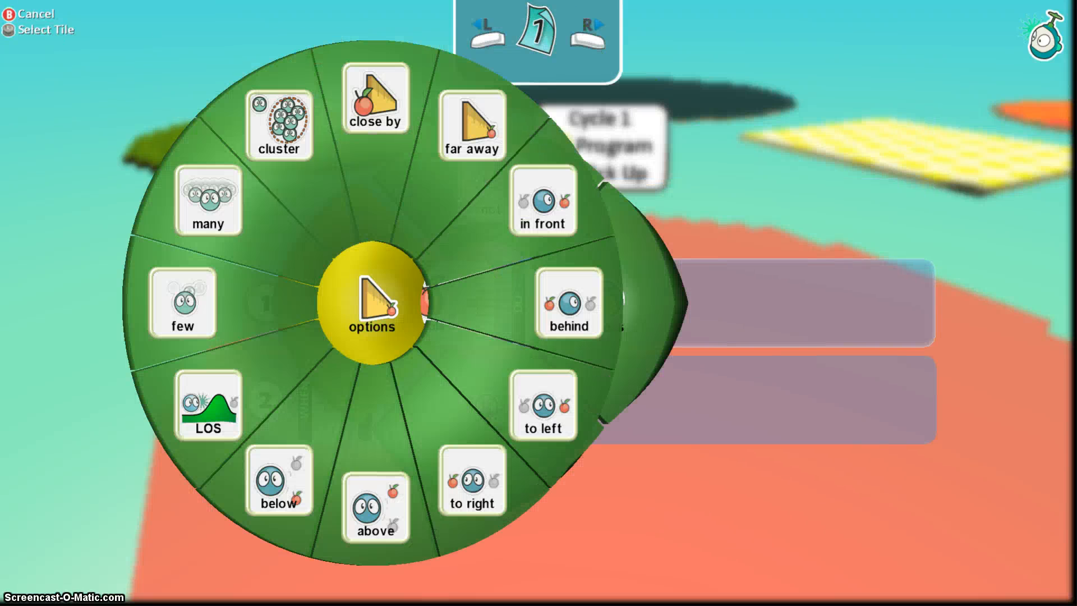
pyautogui.press('Up')
pyautogui.press('Return')
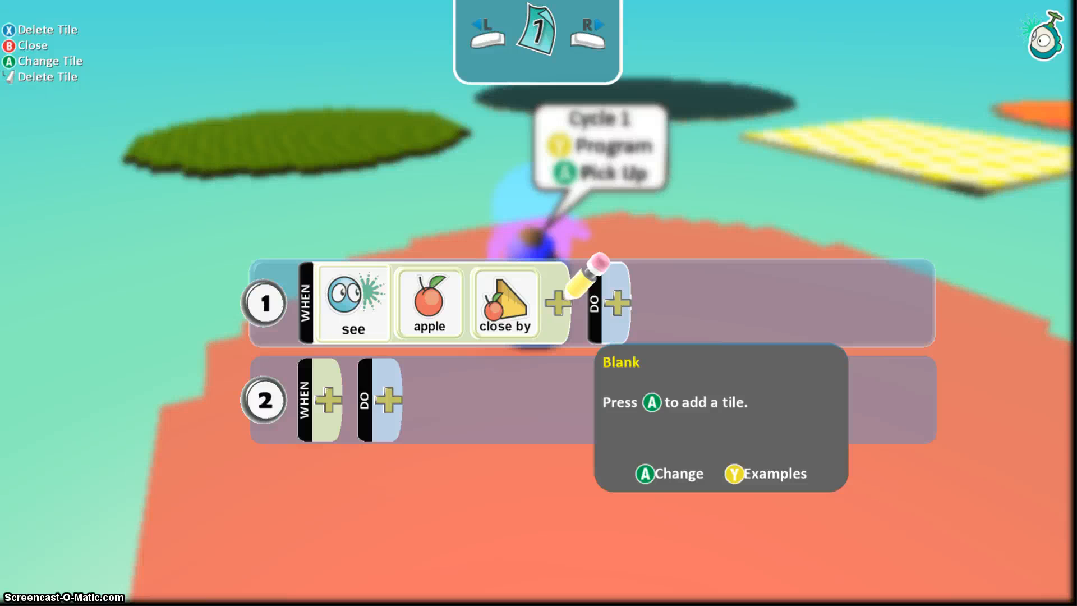
pyautogui.press('Left')
pyautogui.press('Right')
pyautogui.press('Right')
# Set rule 1's action to move toward the apple.
pyautogui.press('Return')
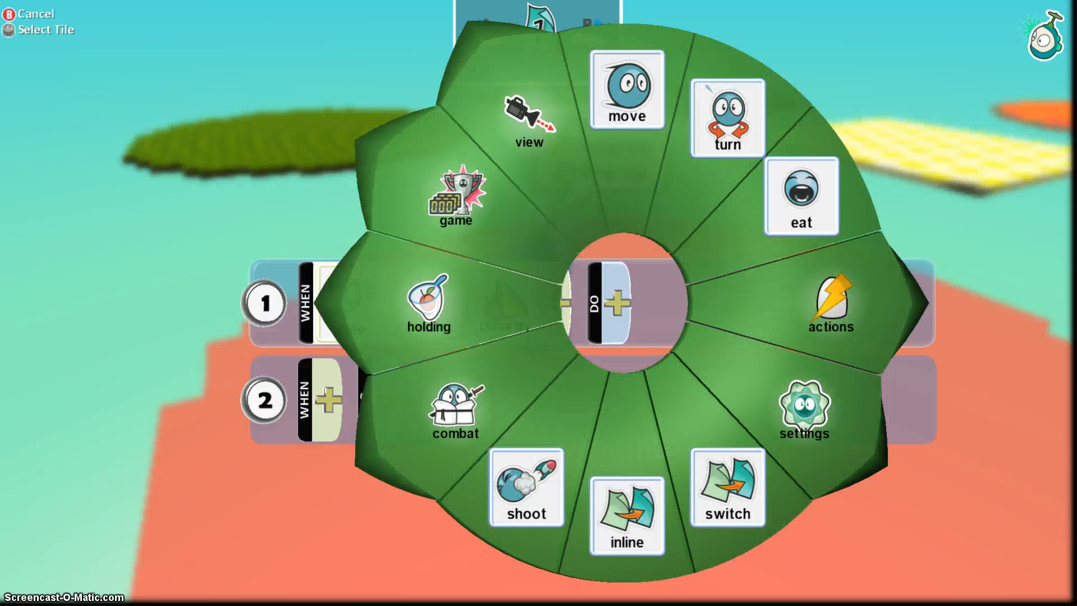
pyautogui.press('Return')
pyautogui.press('Return')
pyautogui.press('Return')
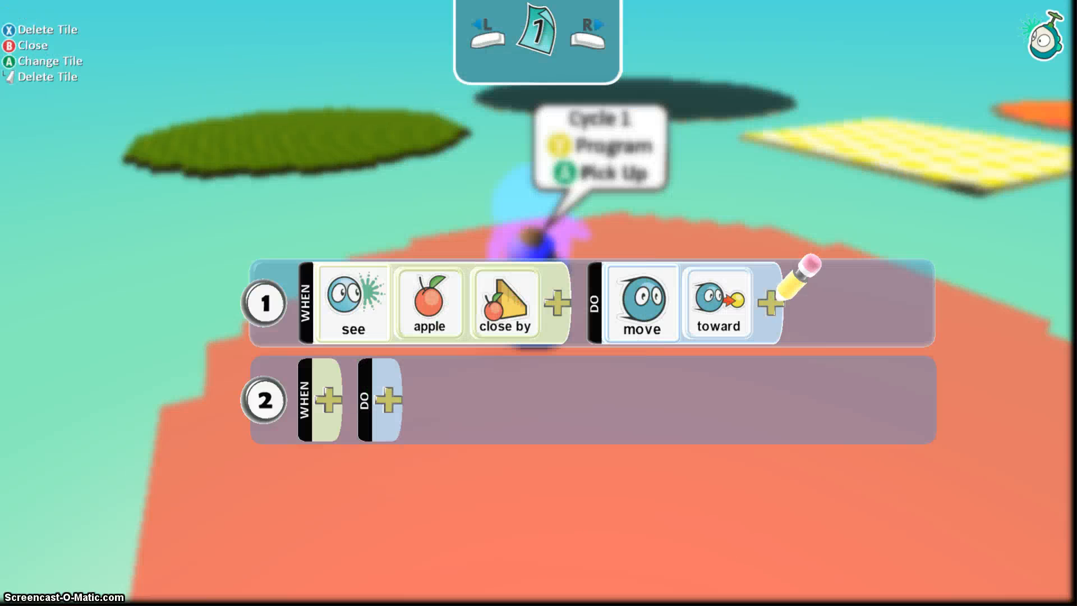
pyautogui.press('Down')
pyautogui.press('Up')
pyautogui.press('Down')
# Set rule 2's condition to seeing an apple.
pyautogui.press('Left')
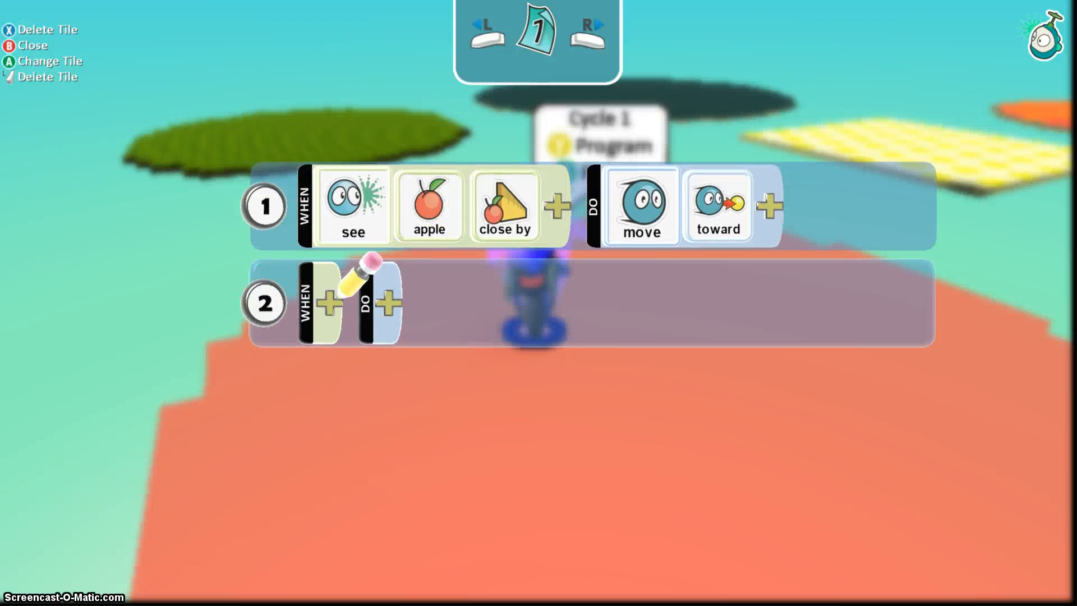
pyautogui.press('Return')
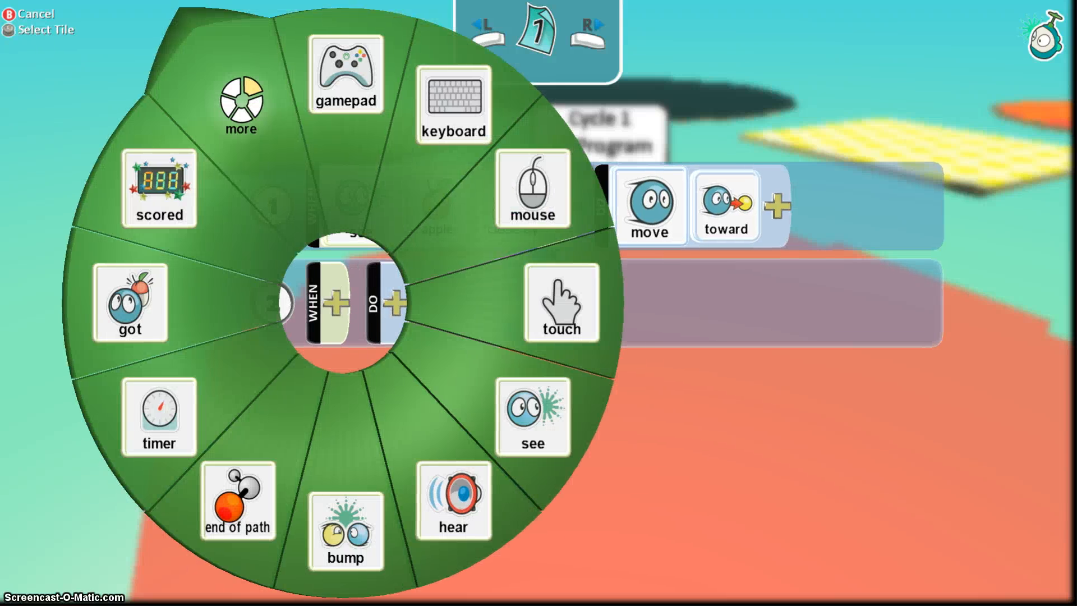
pyautogui.press('Down')
pyautogui.press('Return')
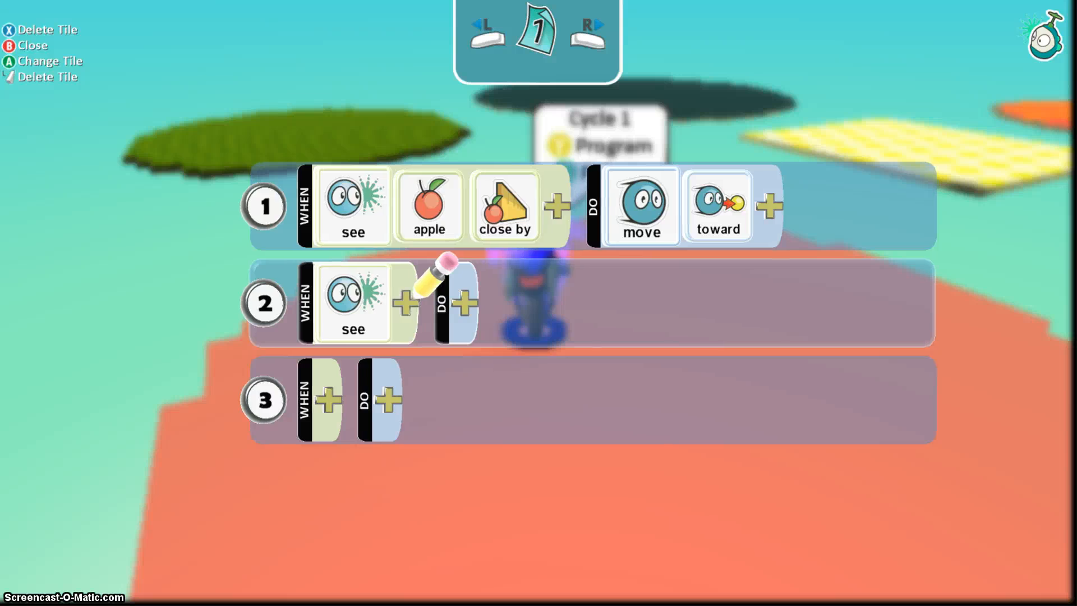
pyautogui.press('Return')
pyautogui.press('Down')
pyautogui.press('Return')
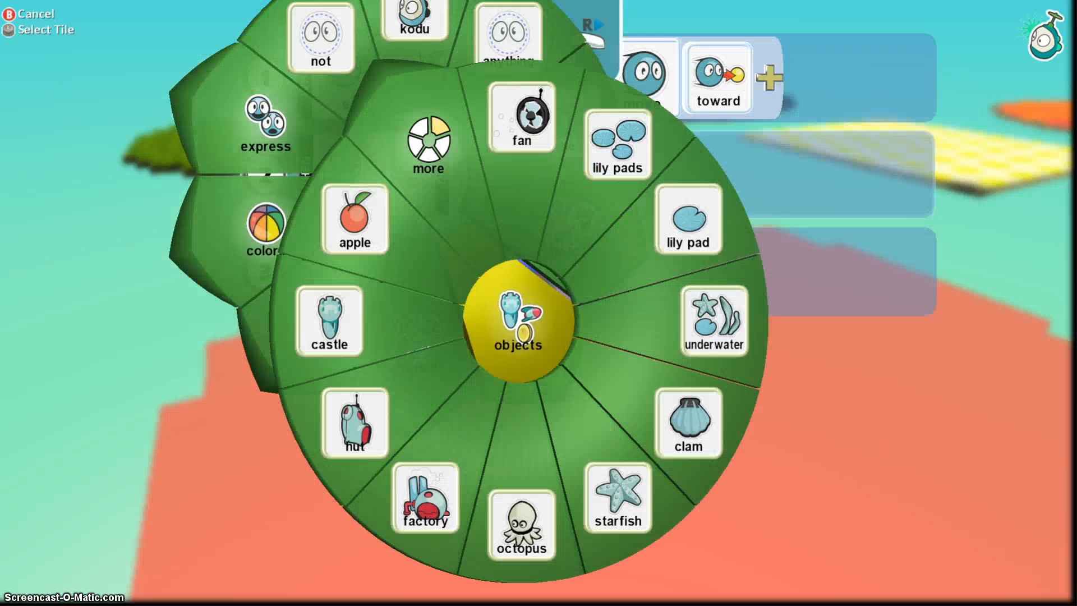
pyautogui.press('Left')
pyautogui.press('Return')
# Add close by with not to rule 2's apple condition.
pyautogui.press('Right')
pyautogui.press('Return')
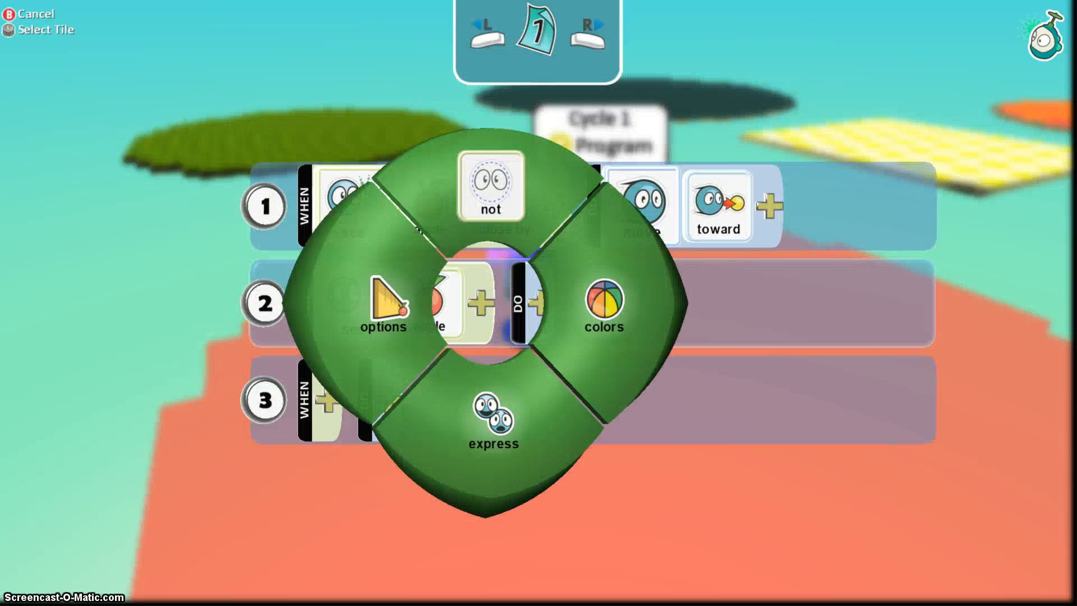
pyautogui.press('Down')
pyautogui.press('Left')
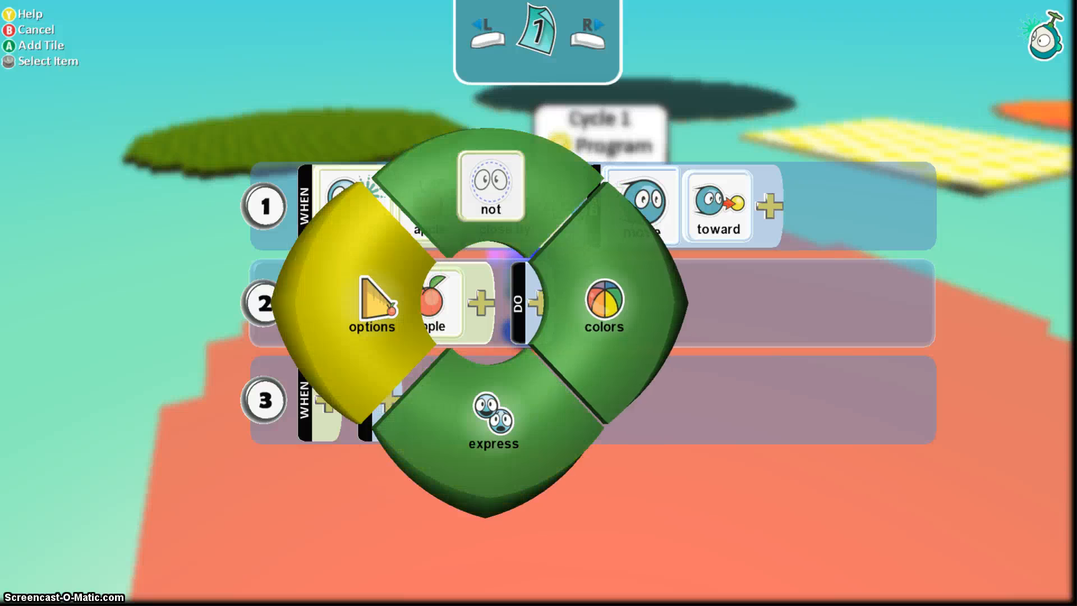
pyautogui.press('Return')
pyautogui.press('Up')
pyautogui.press('Return')
pyautogui.press('Return')
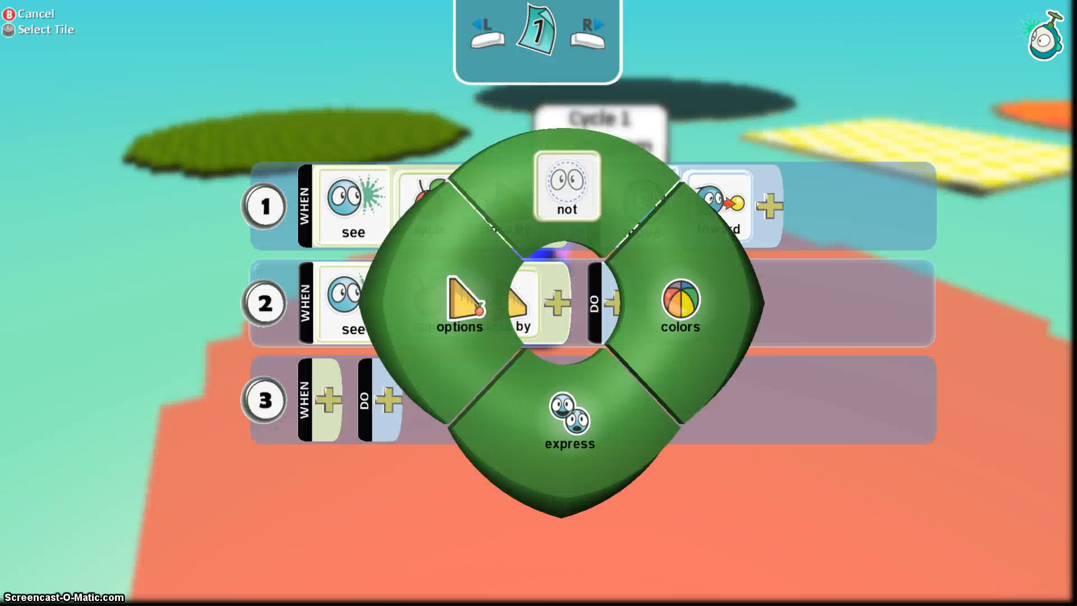
pyautogui.press('Up')
pyautogui.press('Return')
# Set rule 2's action to move wander.
pyautogui.press('Right')
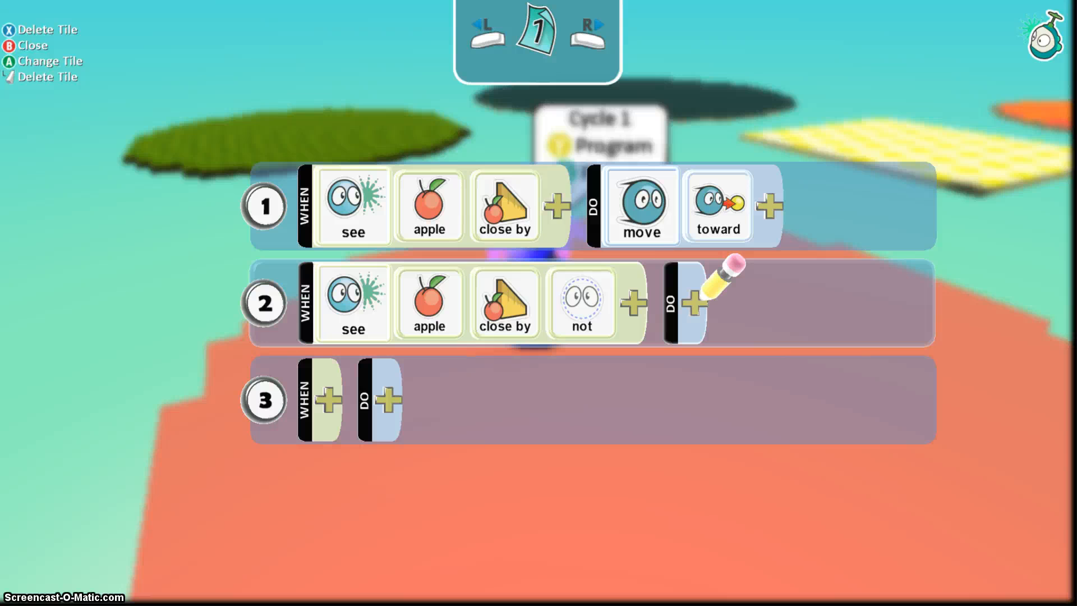
pyautogui.press('Return')
pyautogui.press('Up')
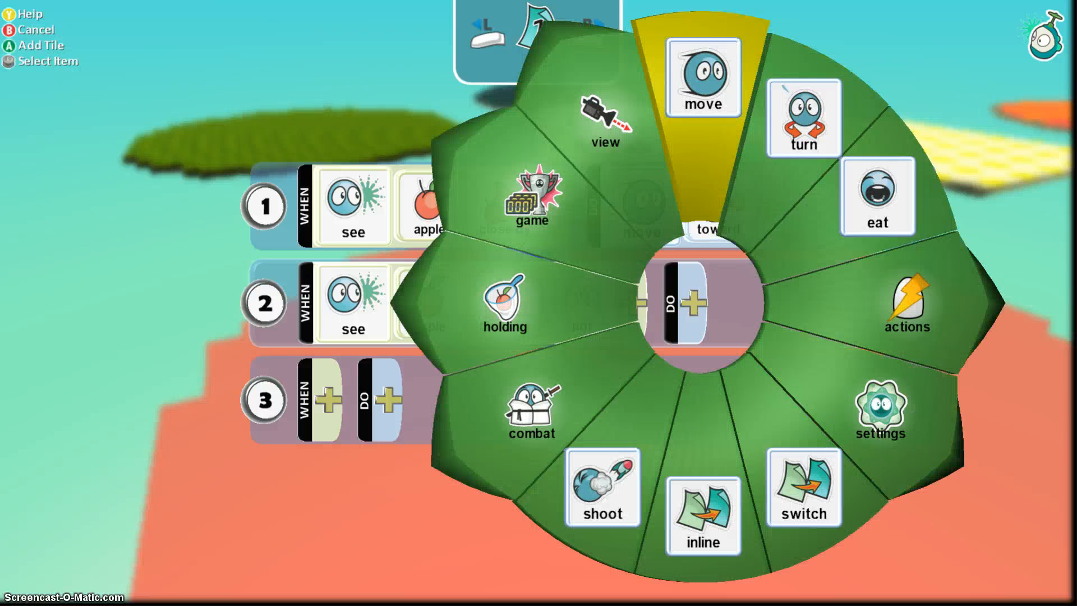
pyautogui.press('Return')
pyautogui.press('Return')
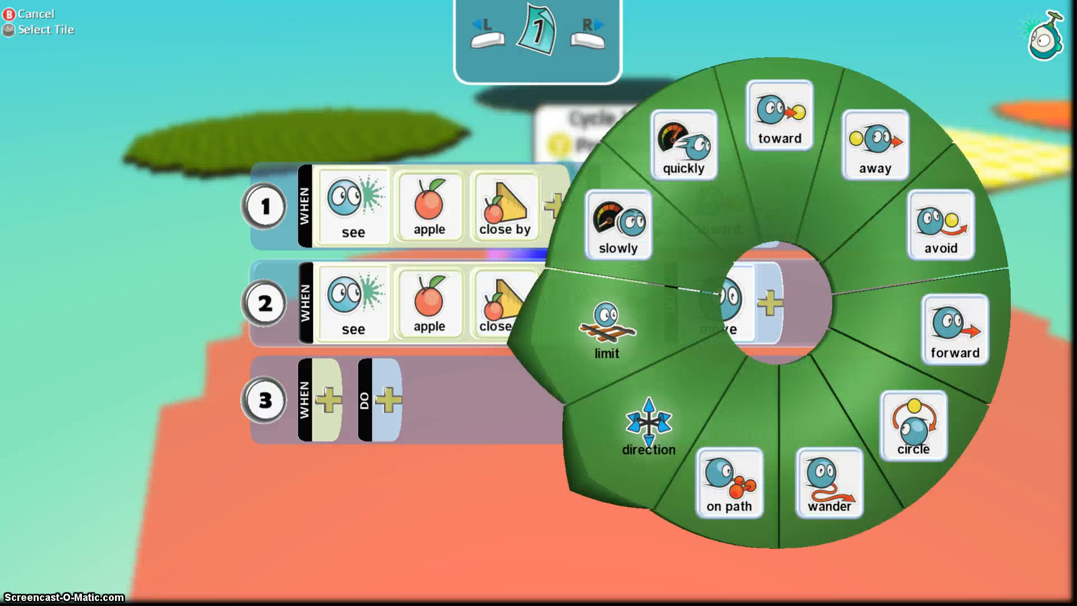
pyautogui.press('Down')
pyautogui.press('Down')
pyautogui.press('Return')
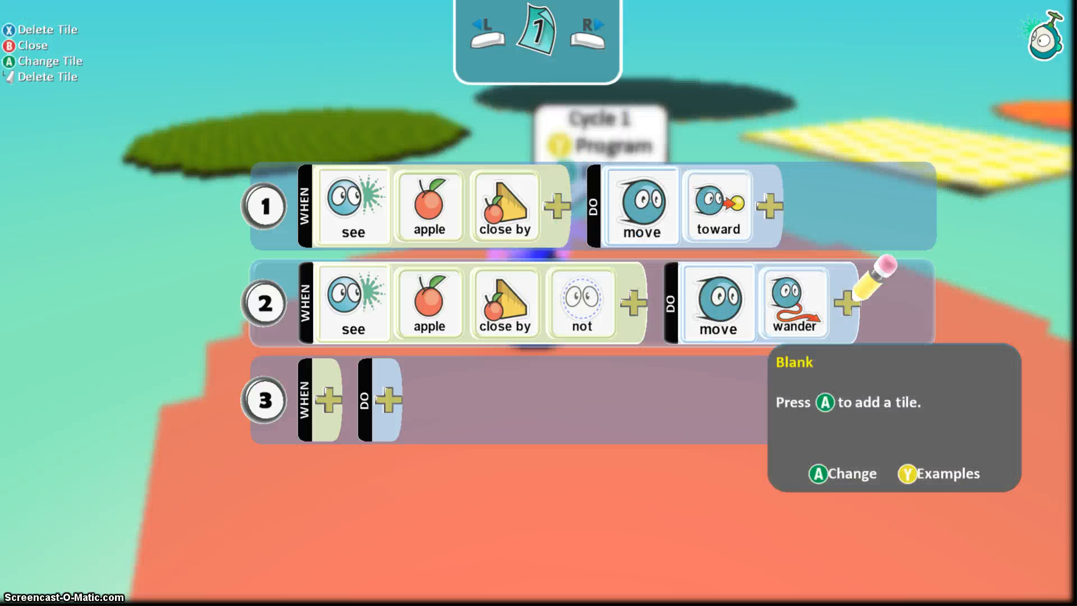
# Give rule 3 a bump trigger, initially on a castle.
pyautogui.press('Down')
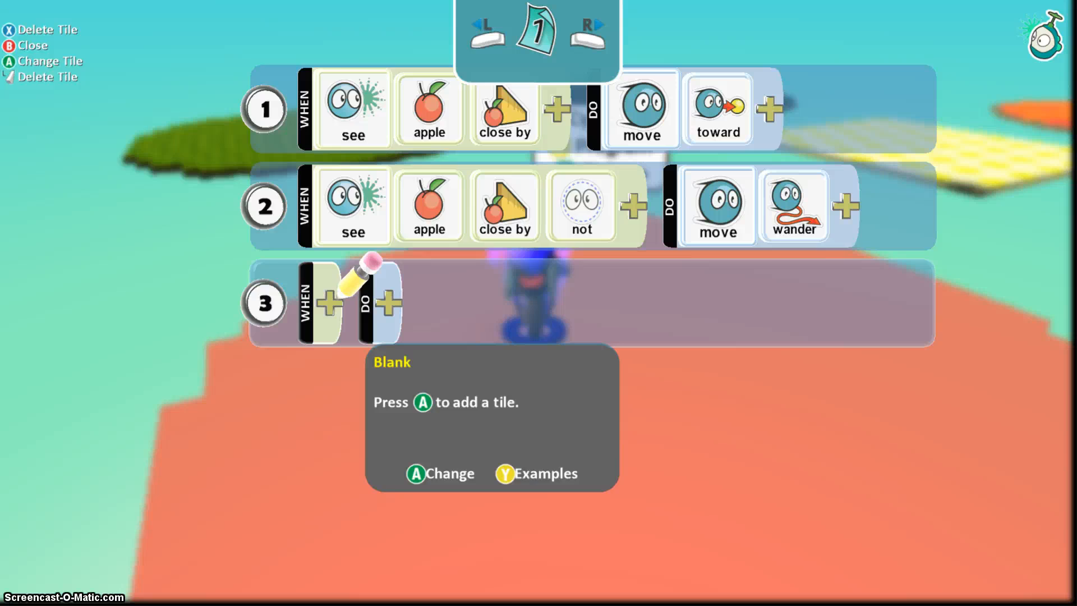
pyautogui.press('Return')
pyautogui.press('Down')
pyautogui.press('Down')
pyautogui.press('Return')
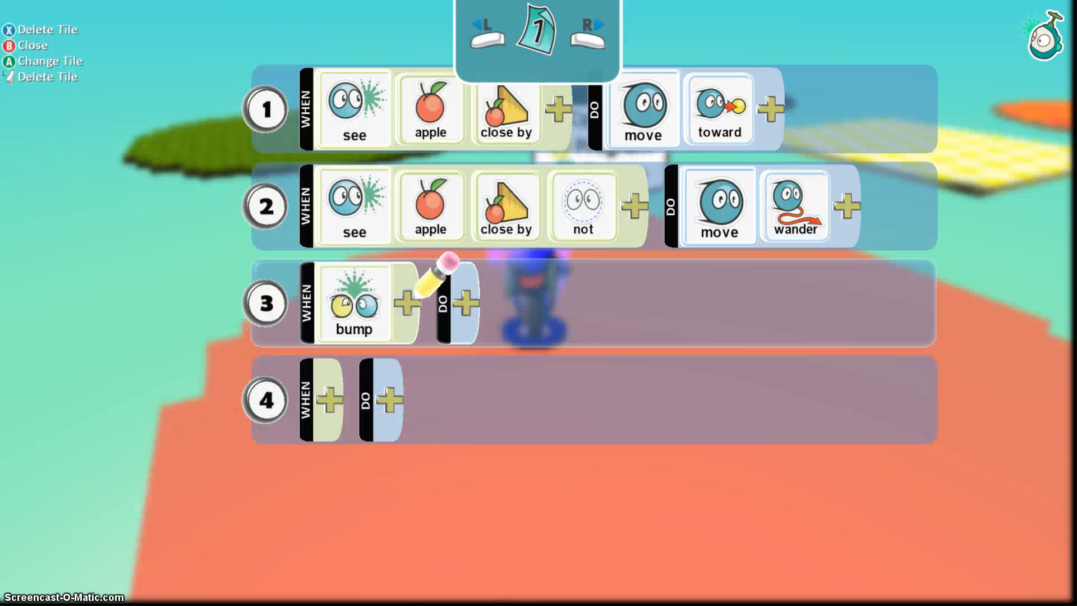
pyautogui.press('Return')
pyautogui.press('Down')
pyautogui.press('Right')
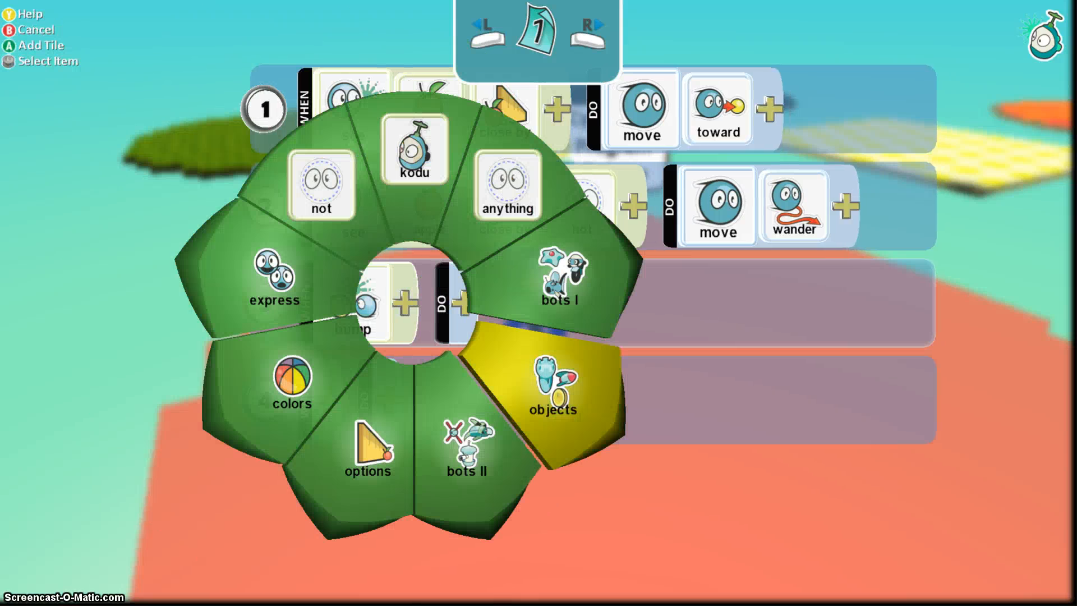
pyautogui.press('Return')
pyautogui.press('Left')
pyautogui.press('Return')
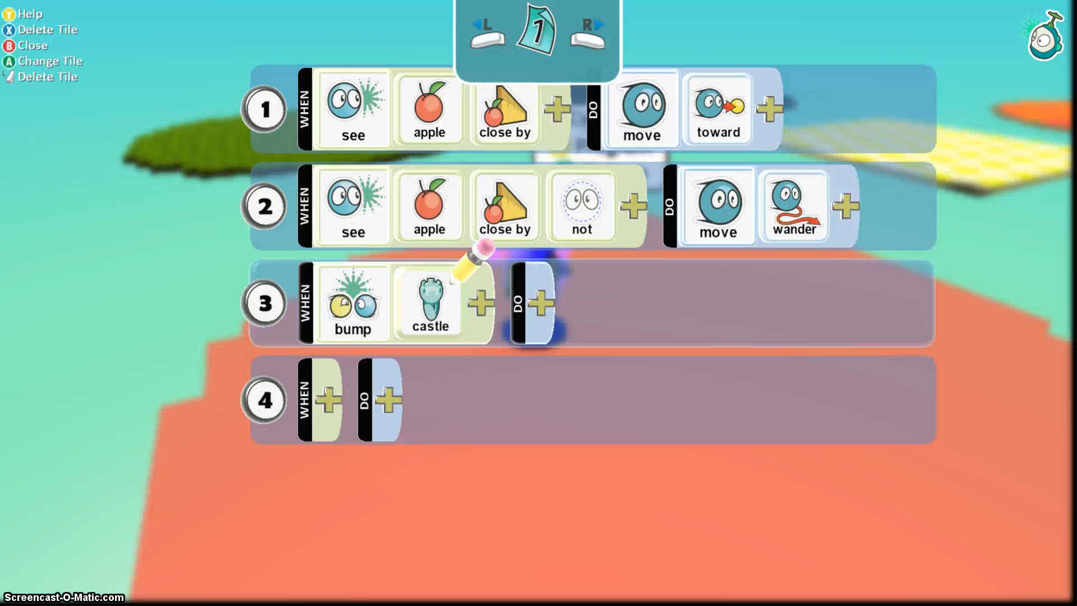
# Replace the bumped castle with an apple in rule 3.
pyautogui.press('Return')
pyautogui.press('Right')
pyautogui.press('Down')
pyautogui.press('Return')
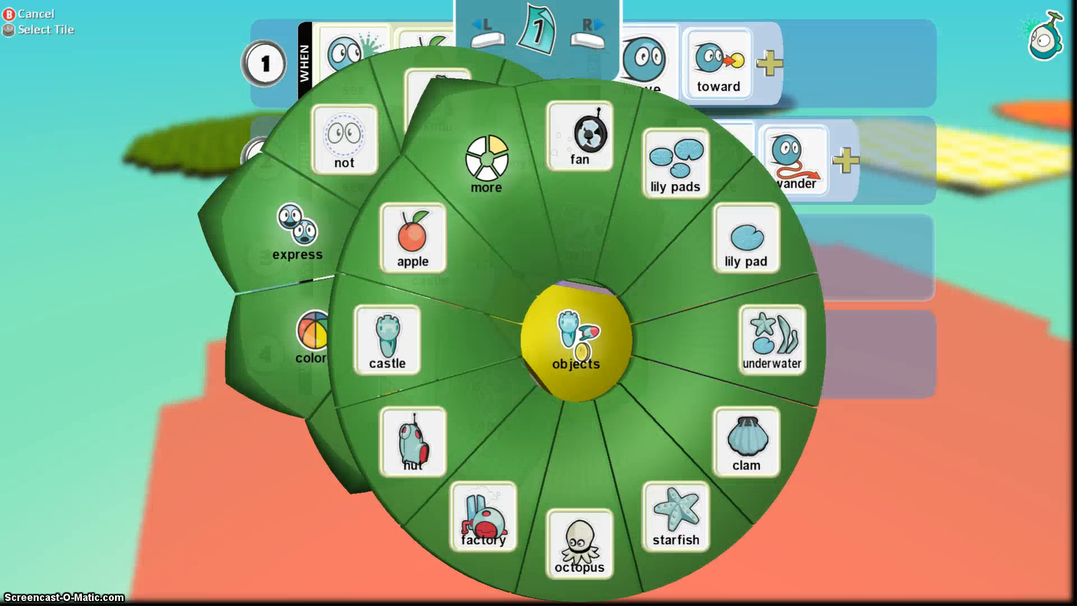
pyautogui.press('Return')
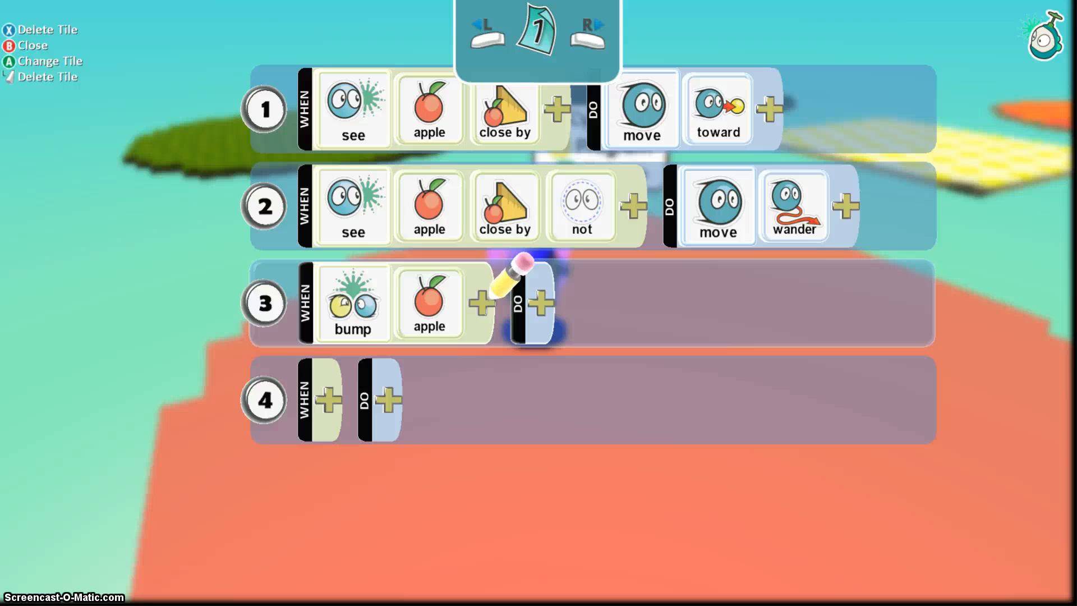
# Set rule 3's action to eat it.
pyautogui.press('Right')
pyautogui.press('Return')
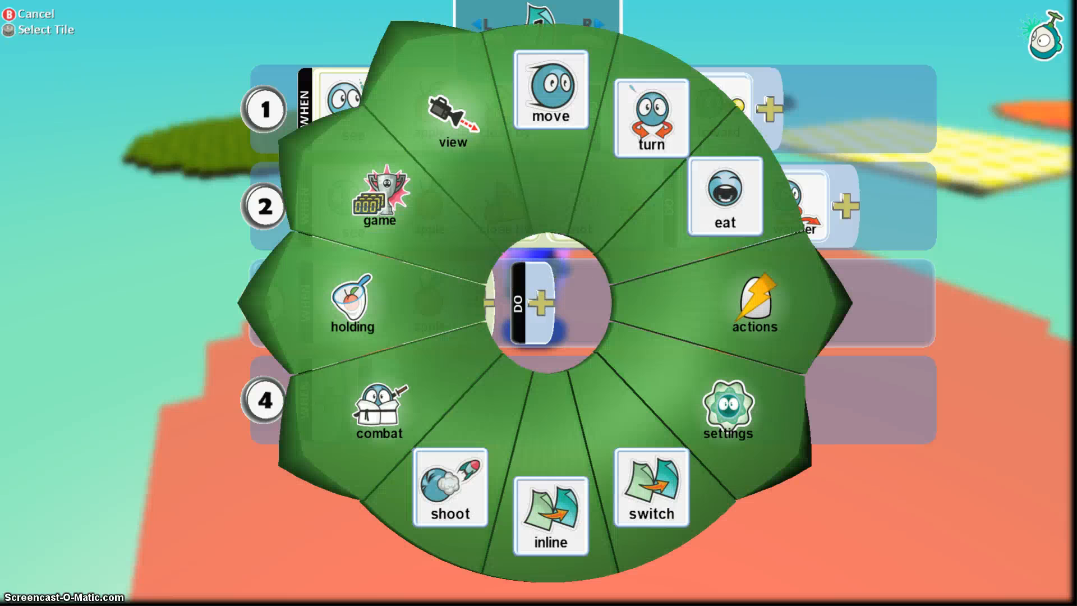
pyautogui.press('Right')
pyautogui.press('Up')
pyautogui.press('Return')
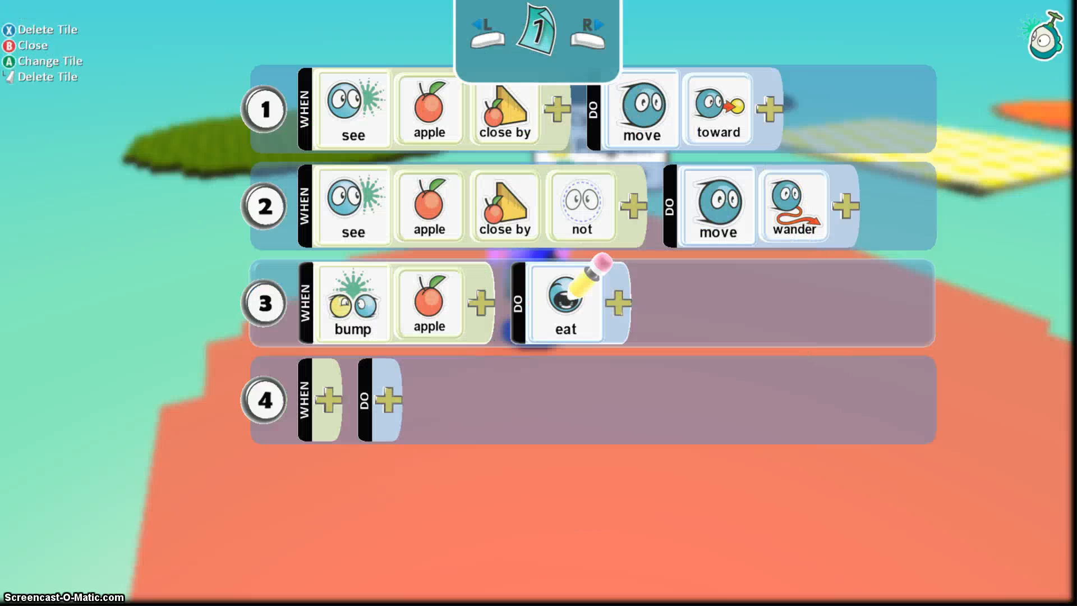
pyautogui.press('Return')
pyautogui.press('Return')
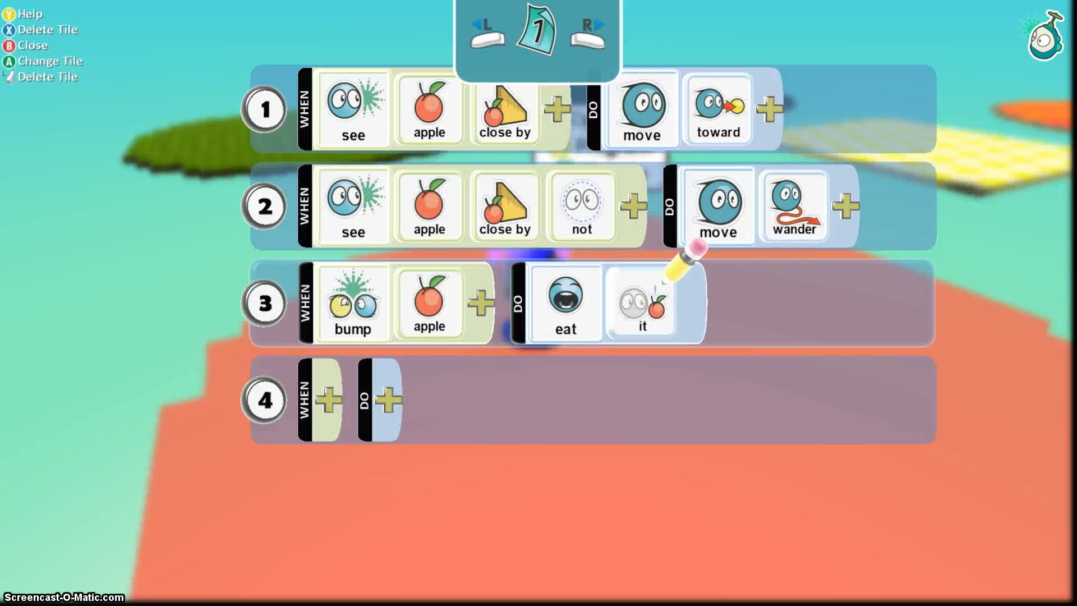
pyautogui.press('Down')
pyautogui.press('Left')
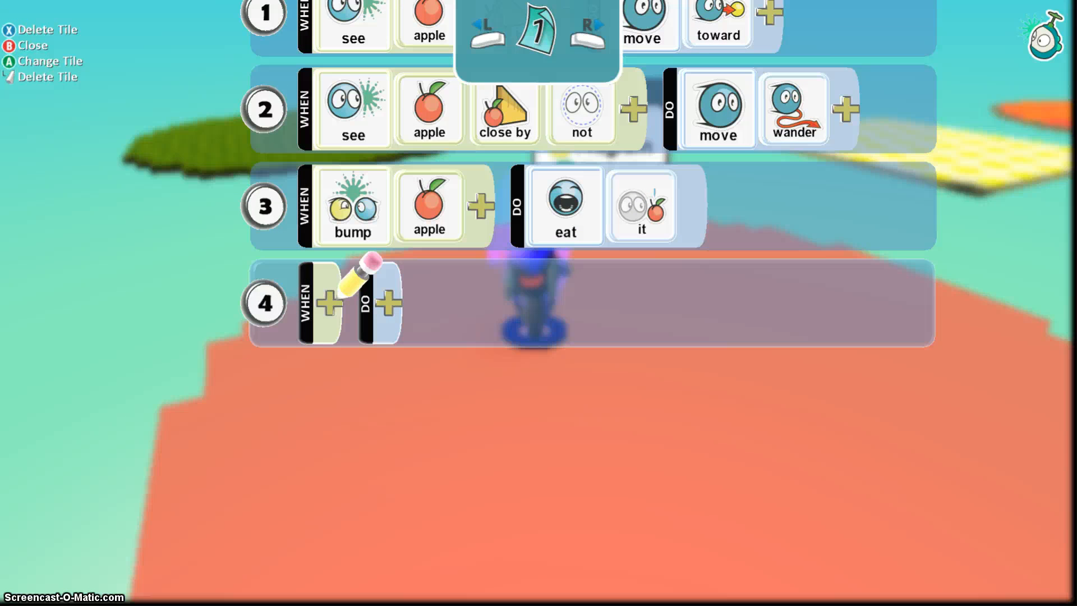
# Indent rule 4 beneath rule 3 using Move Row in Cycle 1's program.
pyautogui.press('Left')
pyautogui.press('Left')
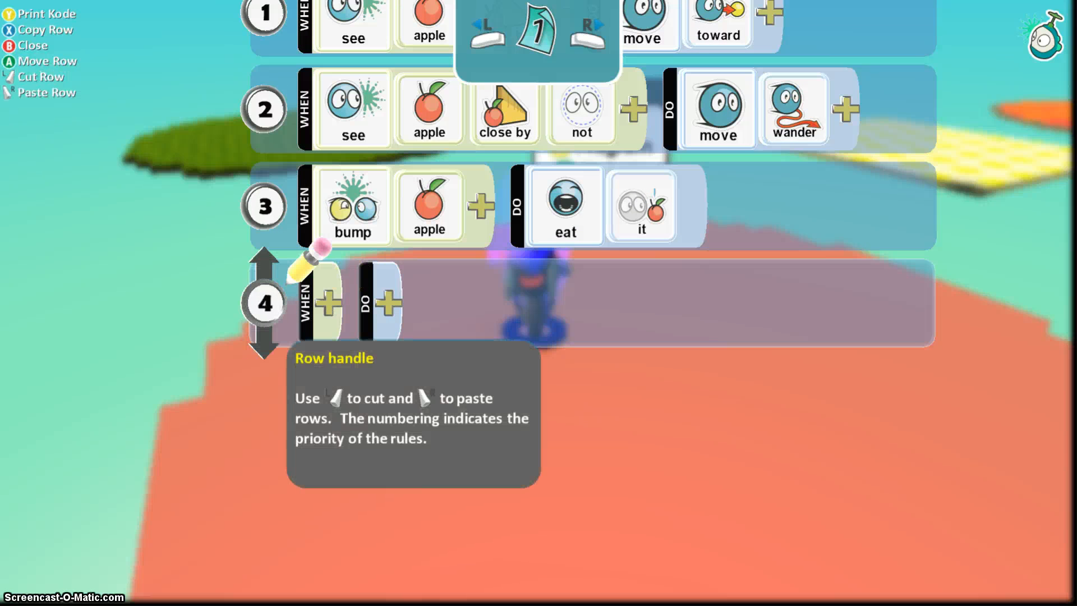
pyautogui.press('Return')
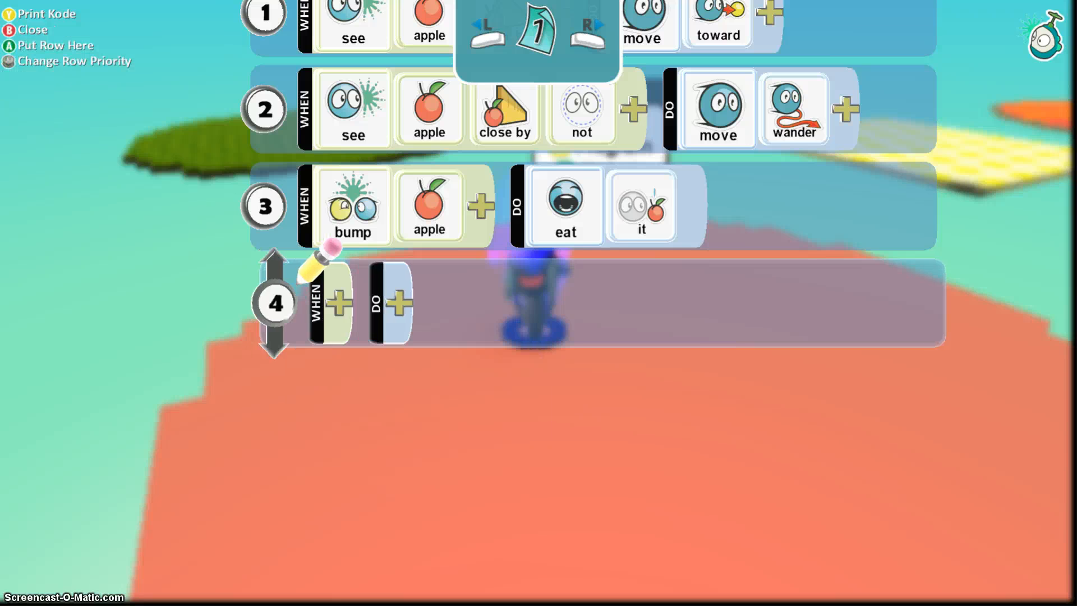
pyautogui.press('Return')
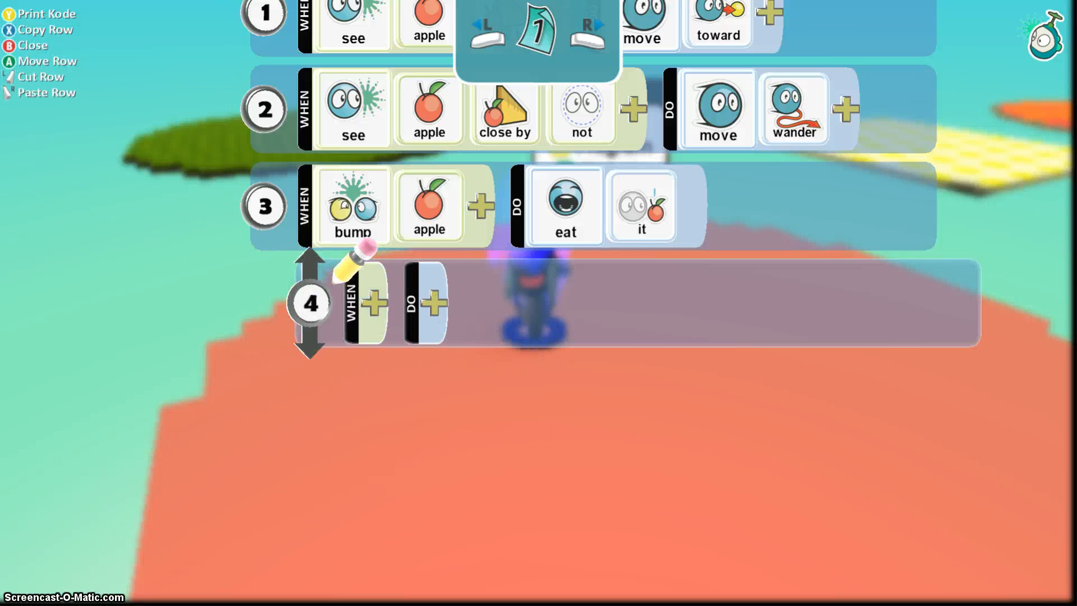
pyautogui.press('Up')
pyautogui.press('Down')
pyautogui.press('Up')
pyautogui.press('Right')
pyautogui.press('Right')
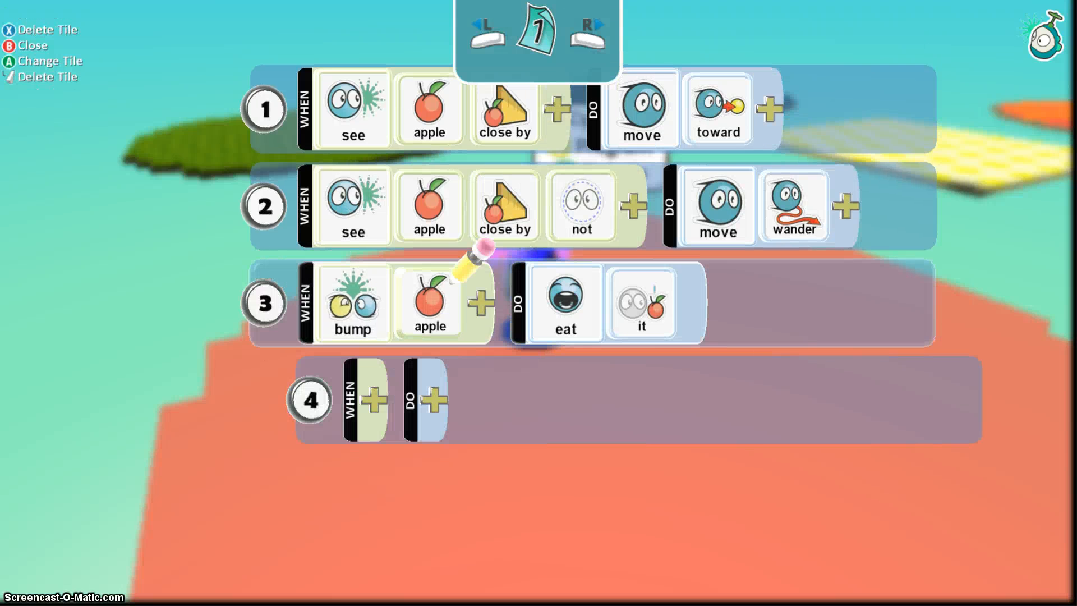
pyautogui.press('Right')
pyautogui.press('Right')
pyautogui.press('Left')
pyautogui.press('Left')
pyautogui.press('Down')
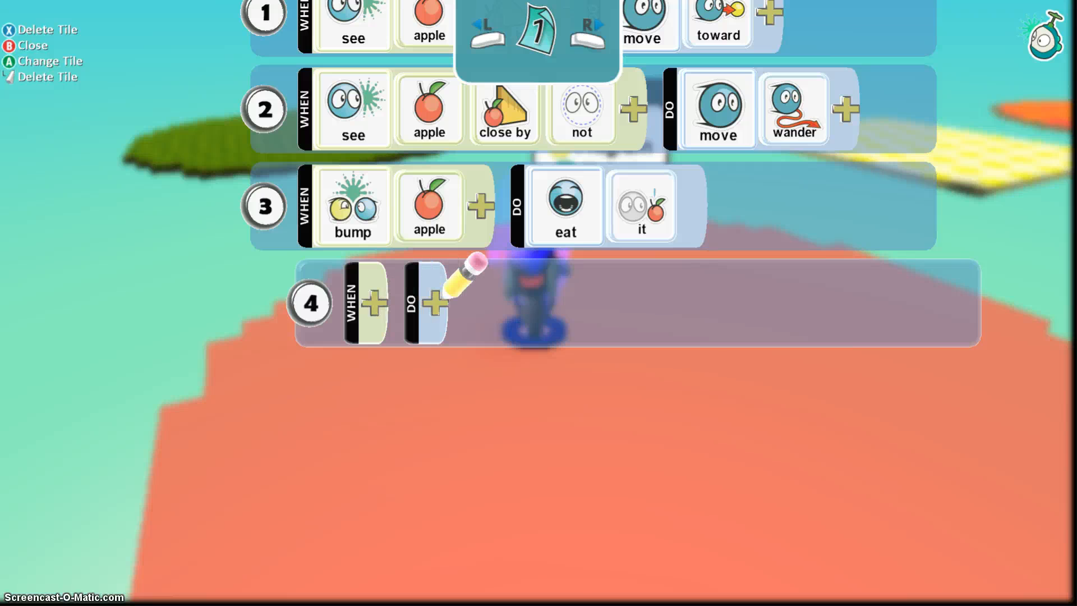
# Add an express action to rule 4's DO side from the actions pie menu.
pyautogui.press('Return')
pyautogui.press('Up')
pyautogui.press('Down')
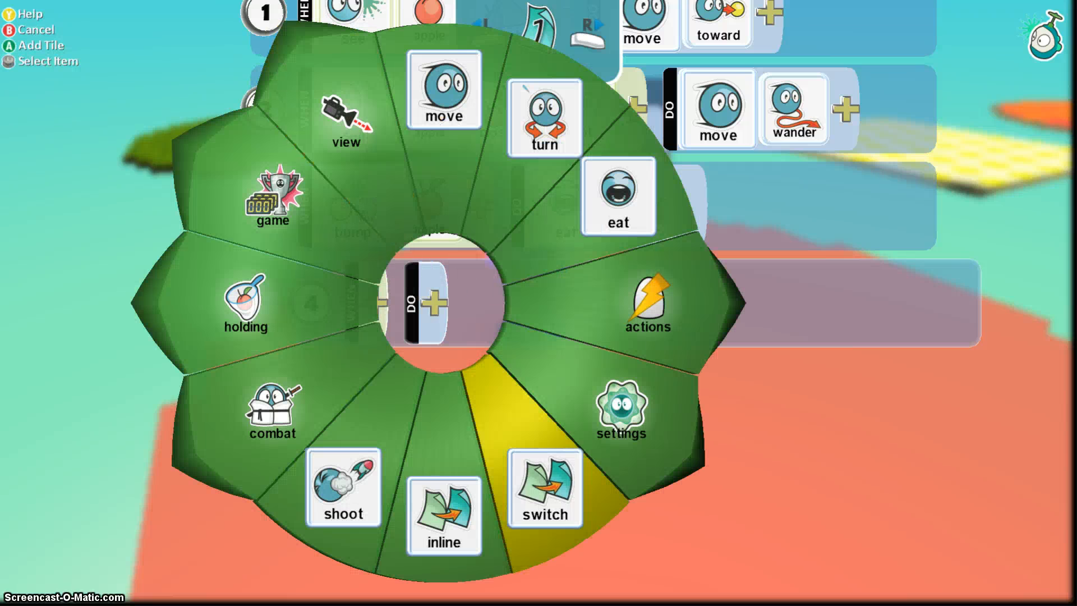
pyautogui.press('Right')
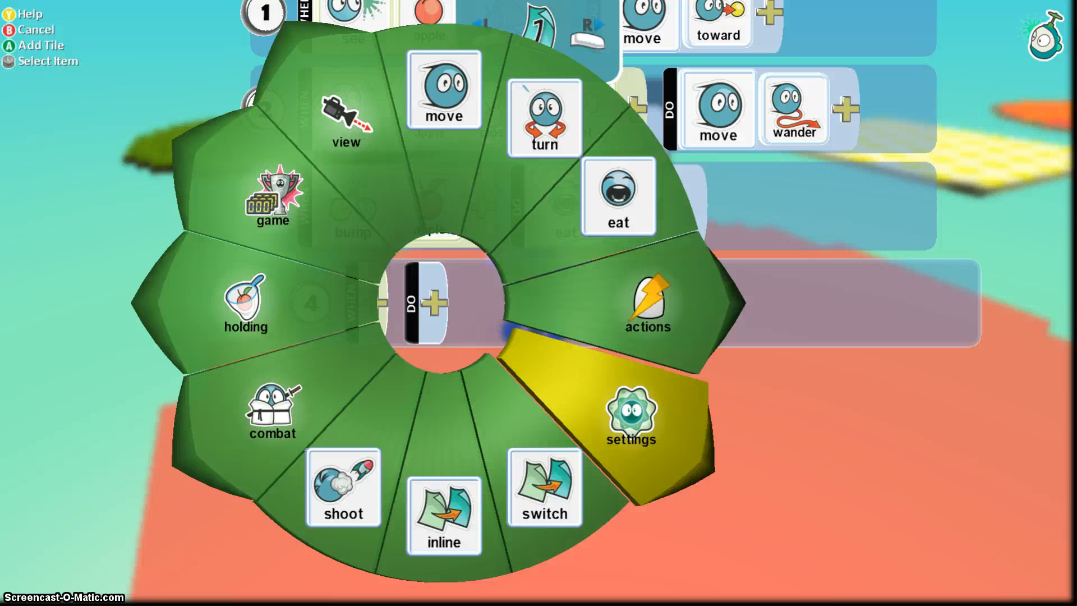
pyautogui.press('Right')
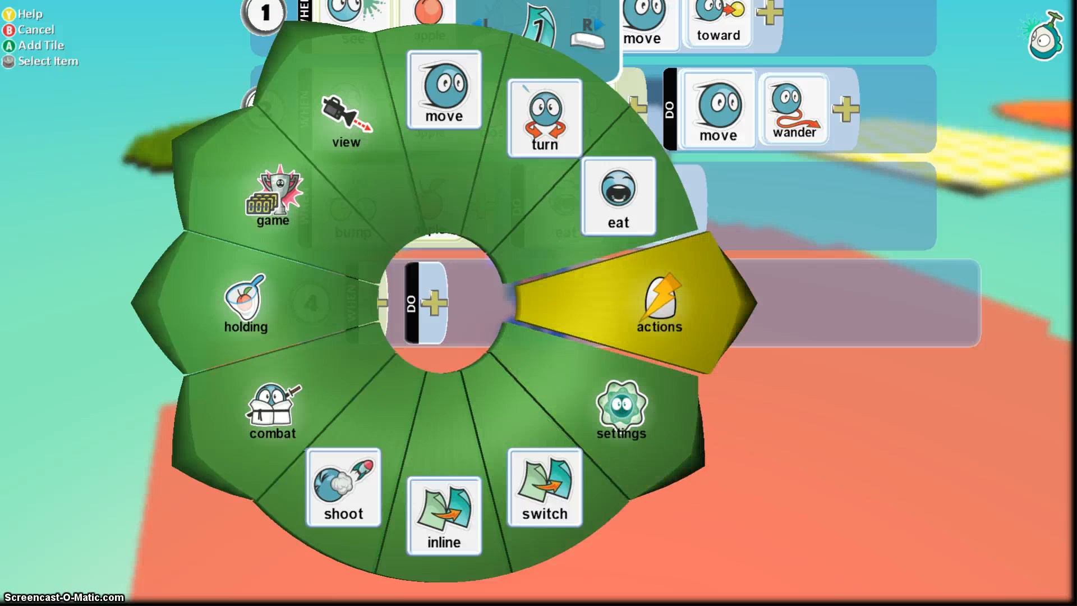
pyautogui.press('Return')
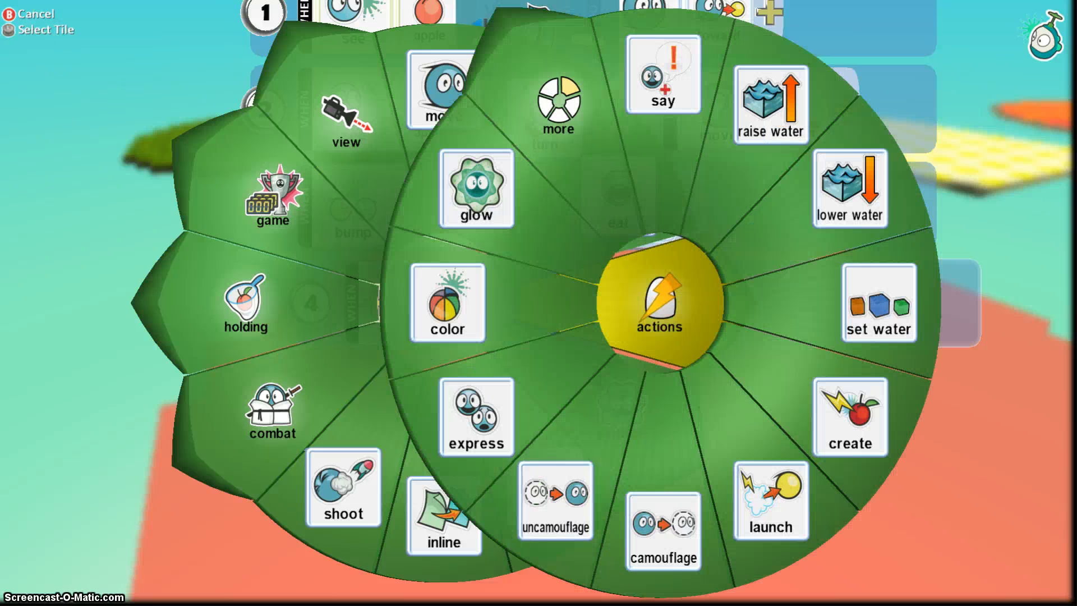
pyautogui.press('Down')
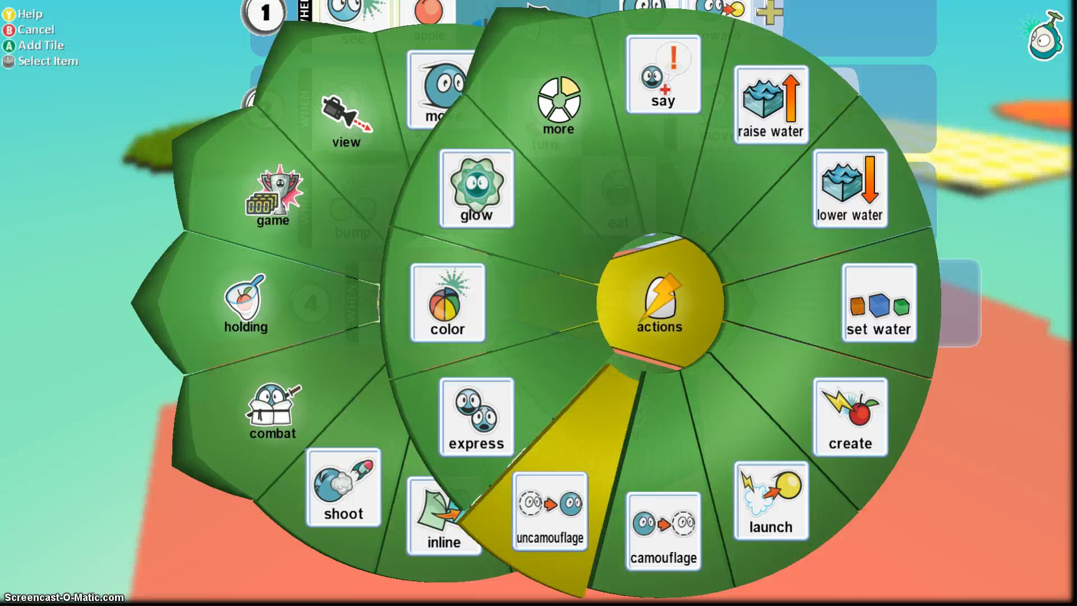
pyautogui.press('Left')
pyautogui.press('Return')
pyautogui.press('Return')
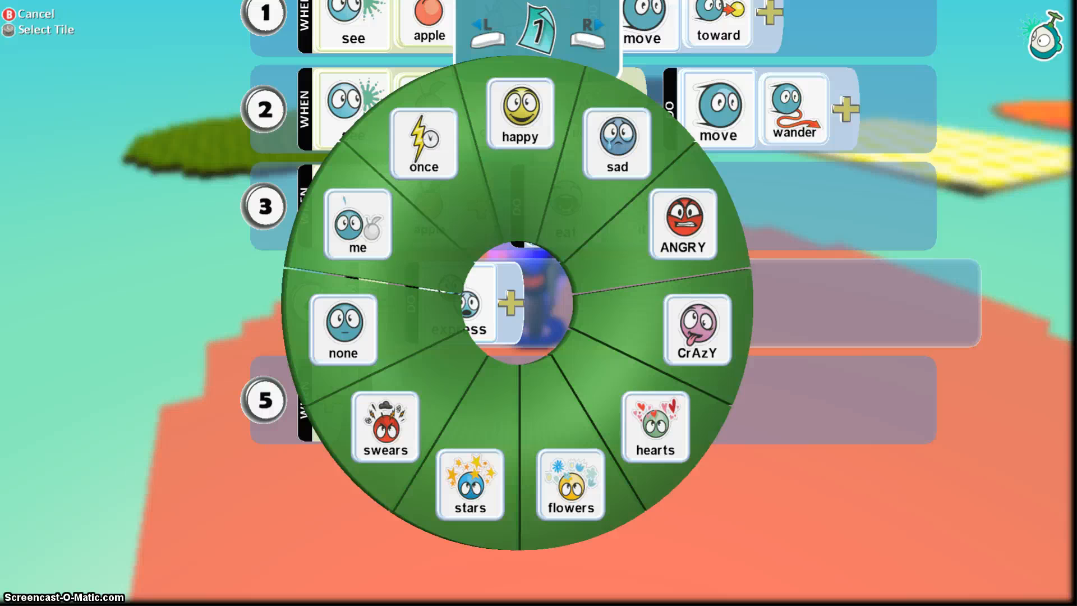
# Choose hearts as rule 4's expression and check the new tile.
pyautogui.press('Right')
pyautogui.press('Return')
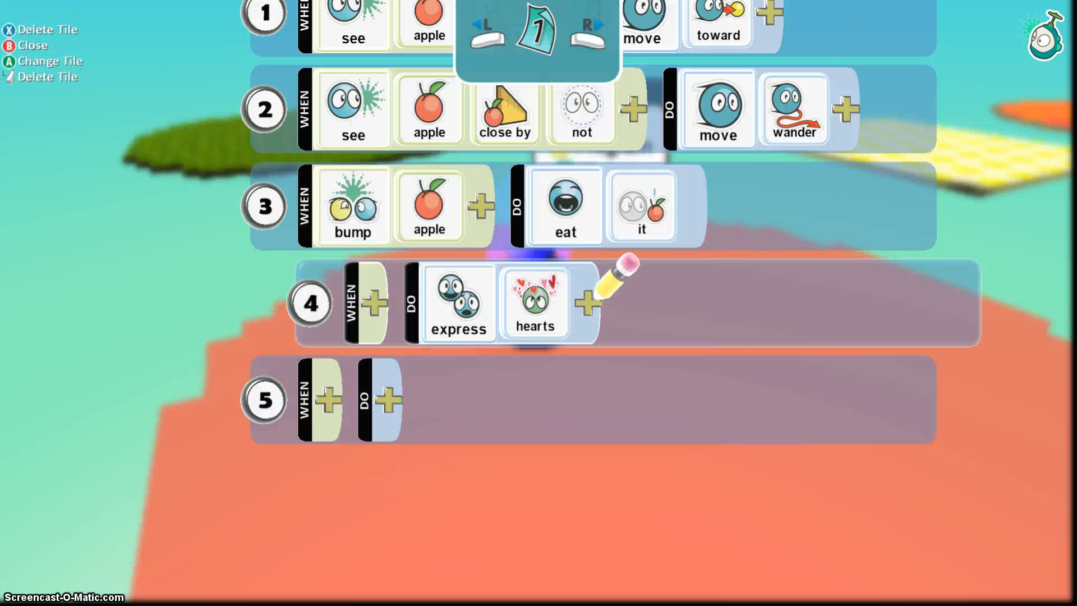
pyautogui.press('Left')
pyautogui.press('Right')
pyautogui.press('Left')
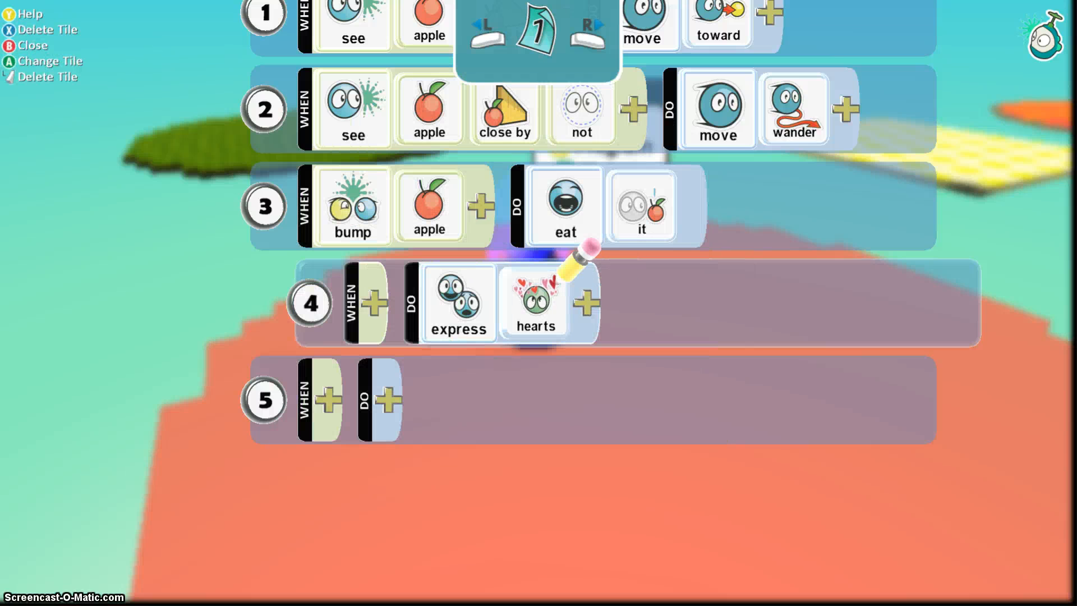
pyautogui.press('Left')
pyautogui.press('Down')
# Indent rule 5 beneath rule 4 with Move Row.
pyautogui.press('Left')
pyautogui.press('Left')
pyautogui.press('Return')
pyautogui.press('Right')
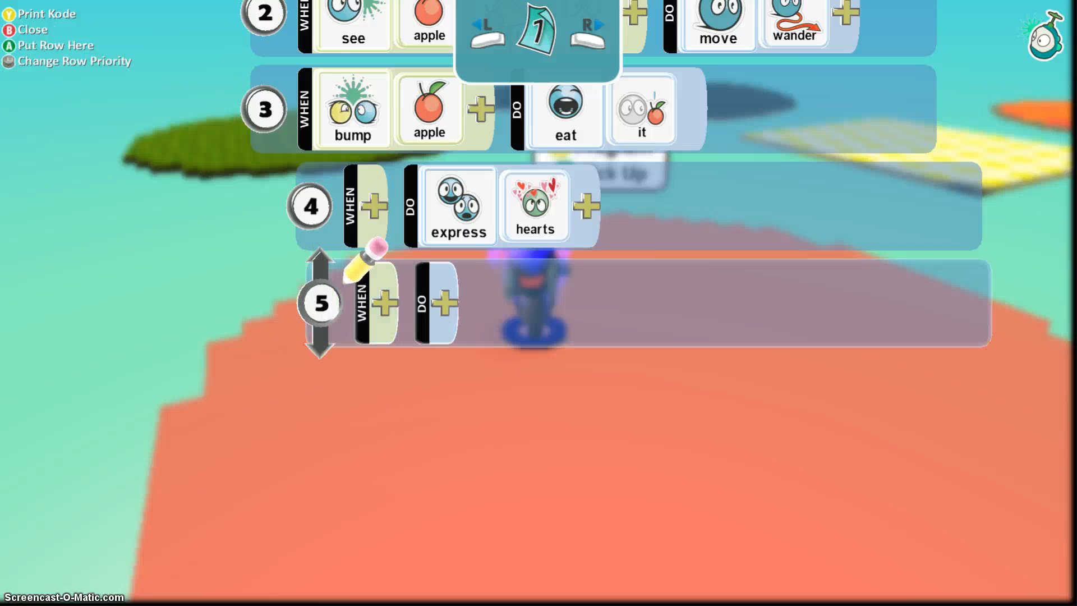
pyautogui.press('Return')
# Add a say action to rule 5's DO side, opening the message editor.
pyautogui.press('Up')
pyautogui.press('Up')
pyautogui.press('Right')
pyautogui.press('Right')
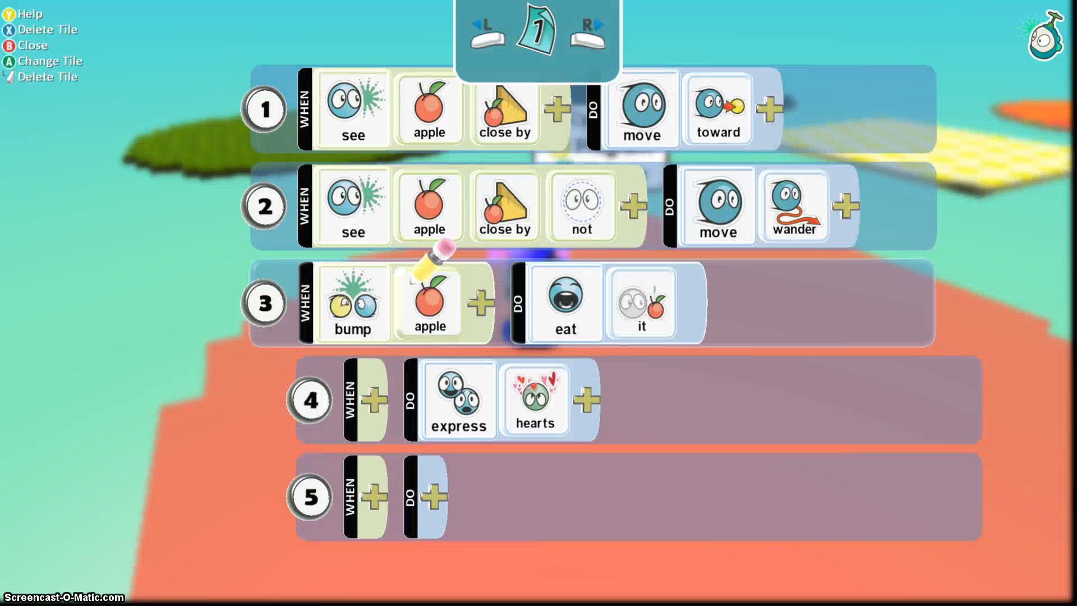
pyautogui.press('Right')
pyautogui.press('Down')
pyautogui.press('Down')
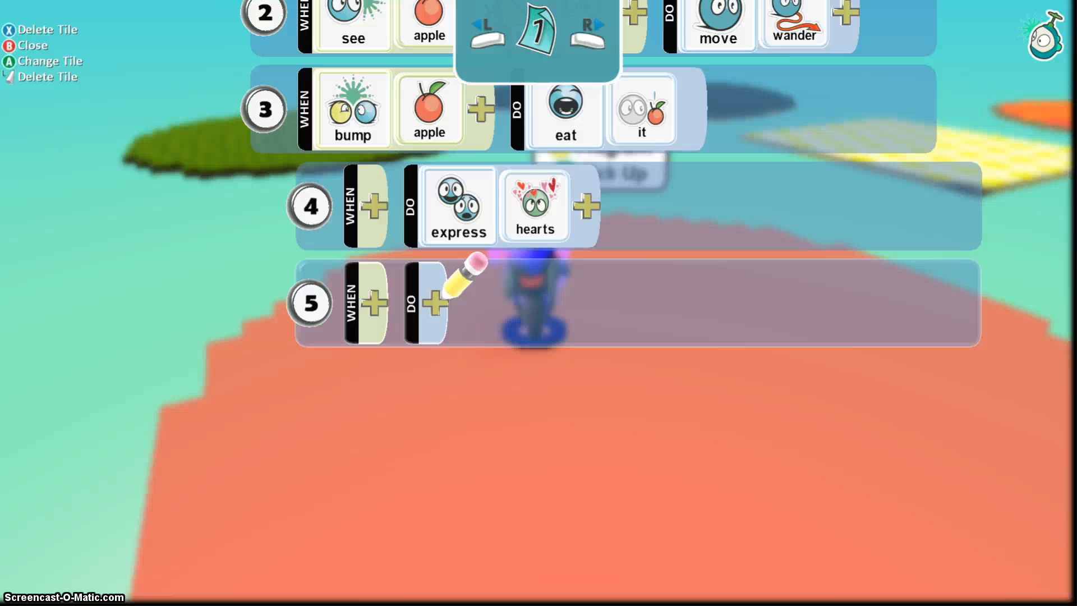
pyautogui.press('Return')
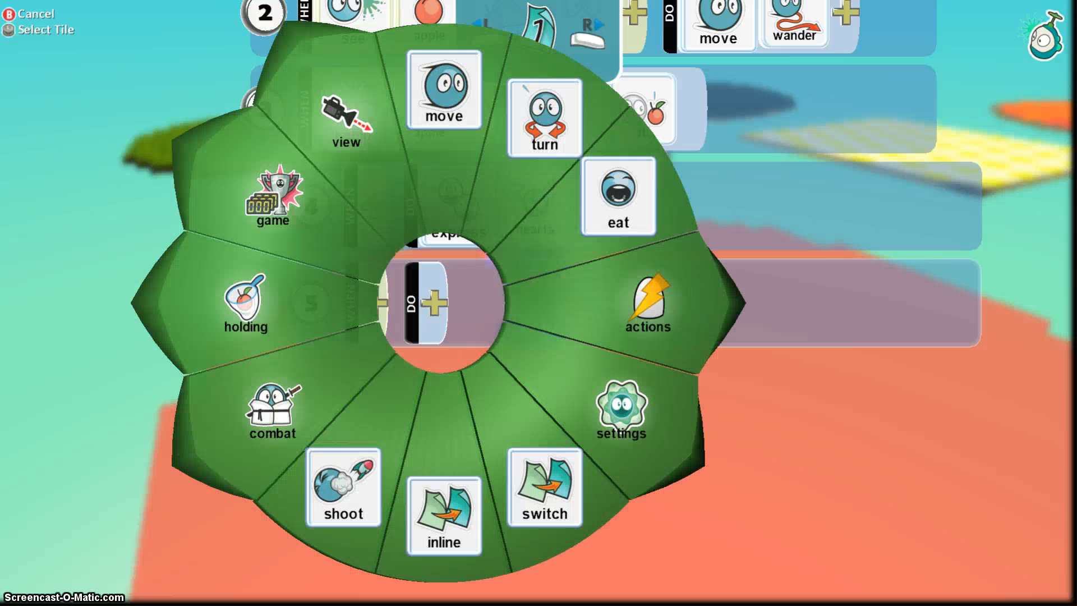
pyautogui.press('Up')
pyautogui.press('Right')
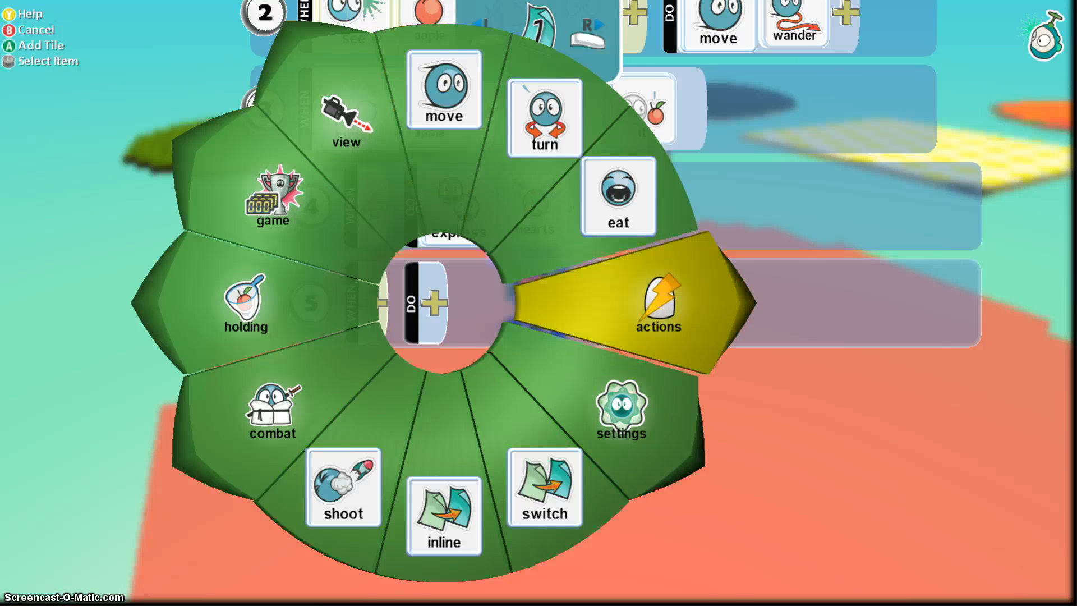
pyautogui.press('Return')
pyautogui.press('Up')
pyautogui.press('Return')
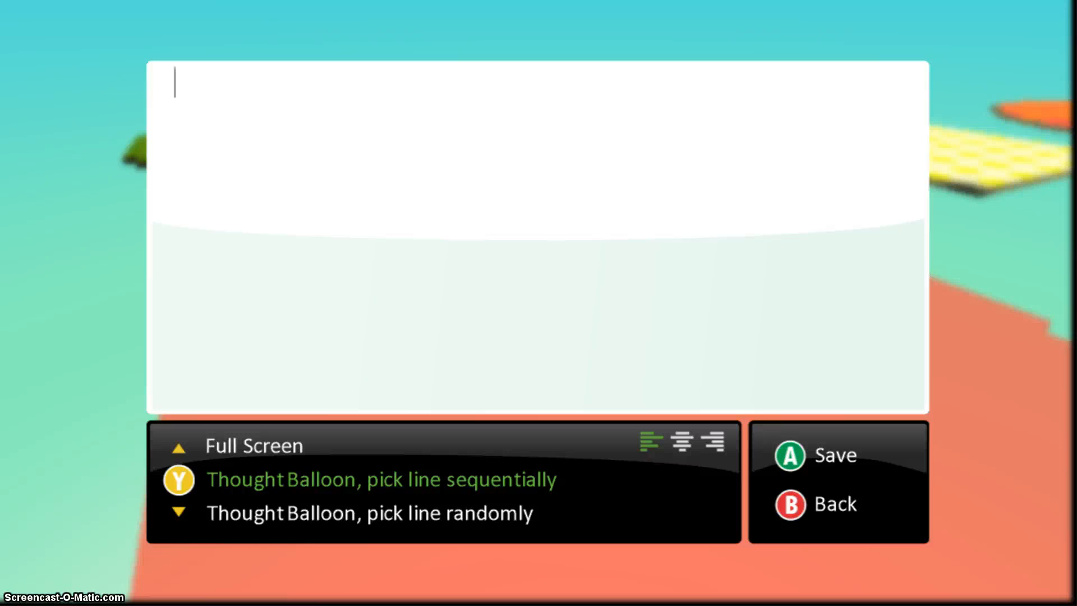
# Set the thought balloon to pick lines randomly and enter 'Thank you' as line one.
pyautogui.press('Down')
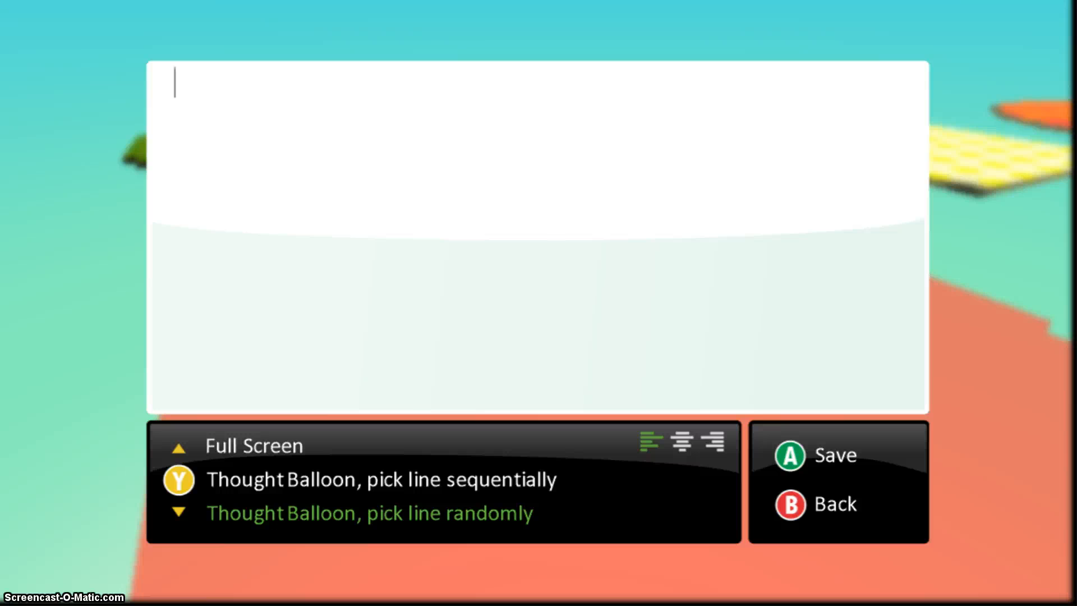
pyautogui.write('hak ')
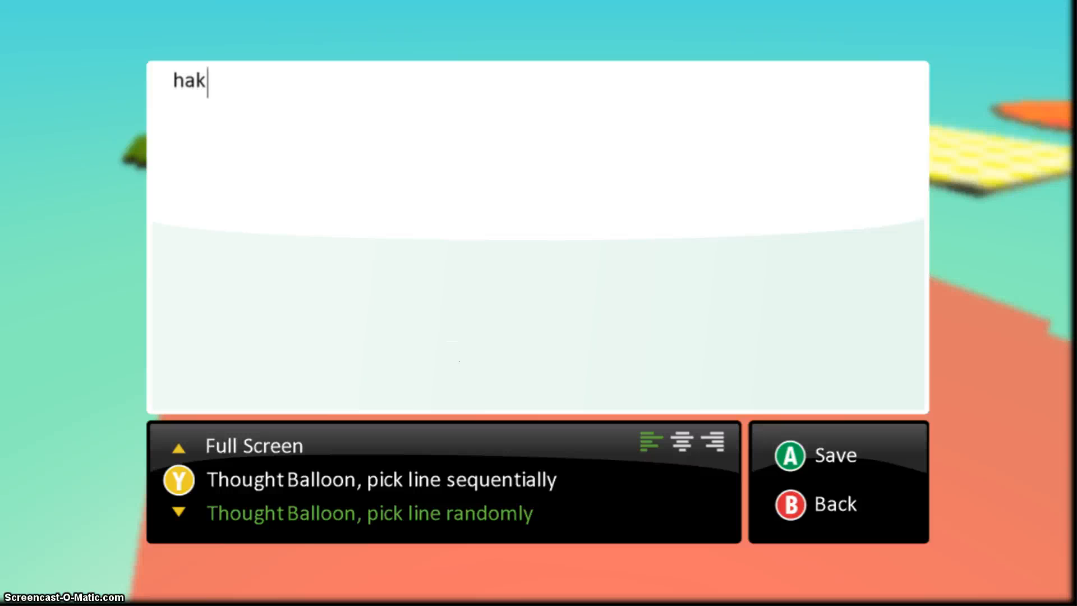
pyautogui.write('You')
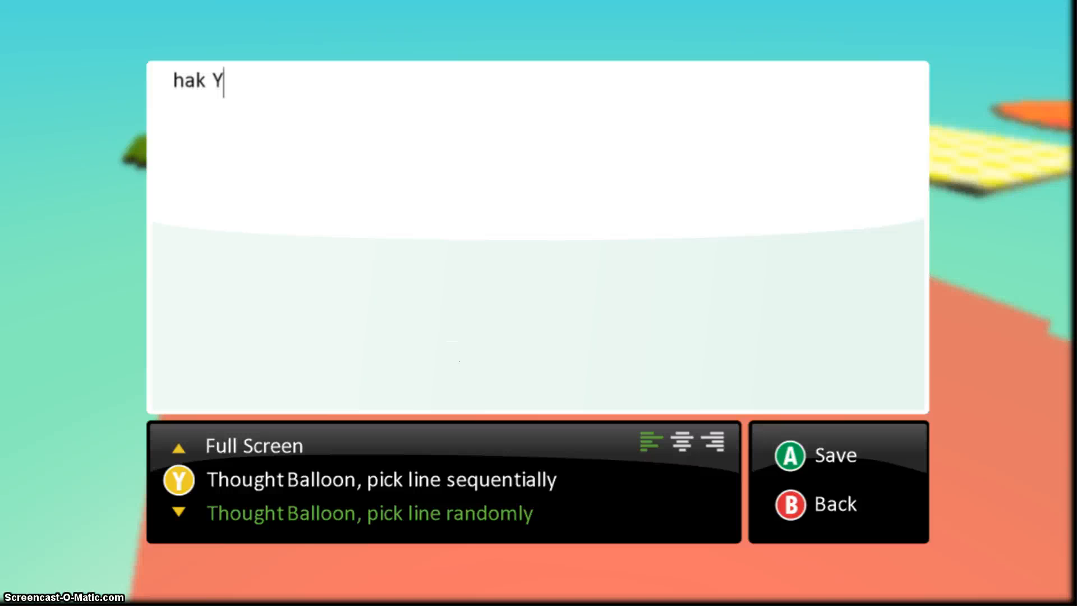
pyautogui.press('BackSpace')
pyautogui.press('BackSpace')
pyautogui.press('BackSpace')
pyautogui.press('BackSpace')
pyautogui.press('BackSpace')
pyautogui.press('BackSpace')
pyautogui.press('BackSpace')
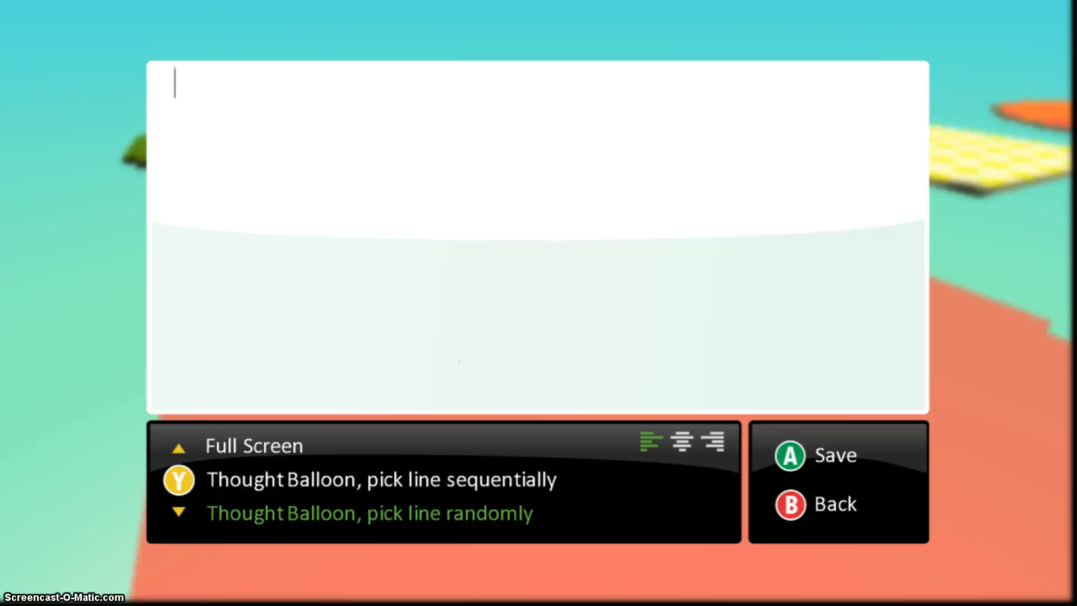
pyautogui.write('Than')
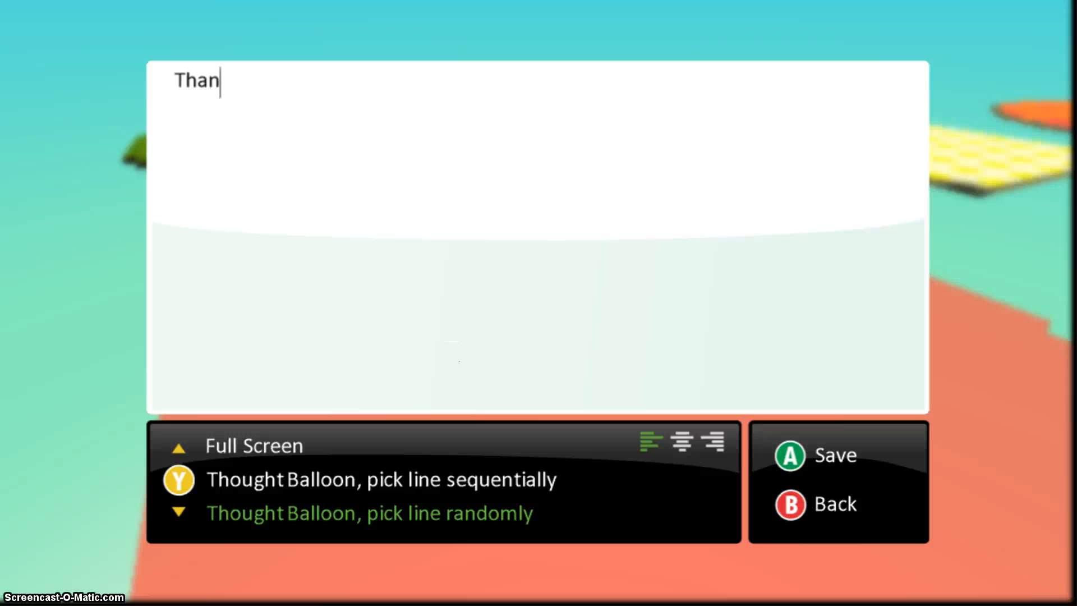
pyautogui.write('k you')
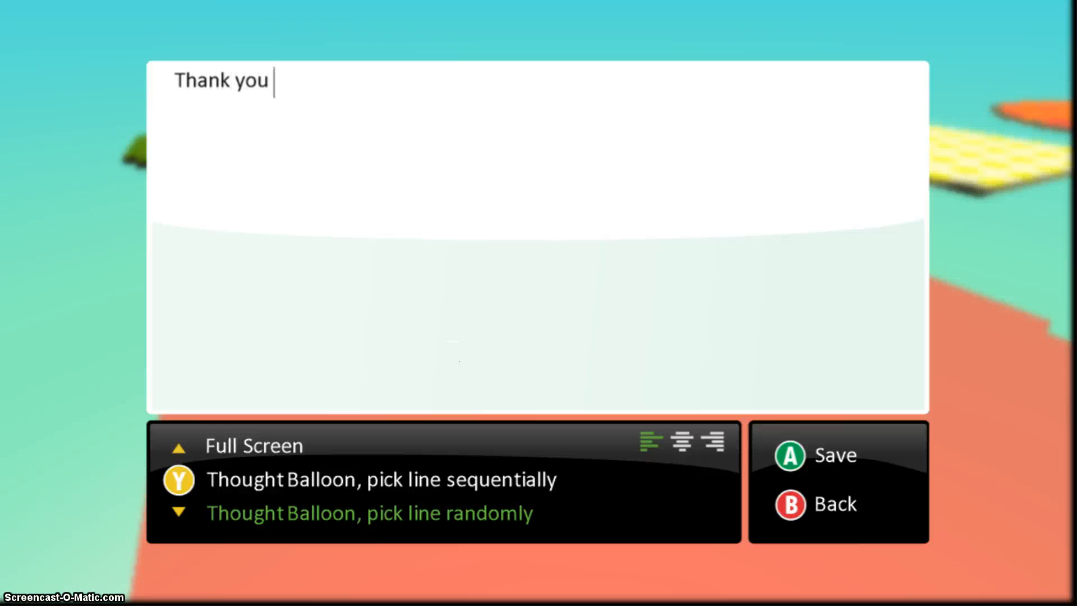
pyautogui.press('Return')
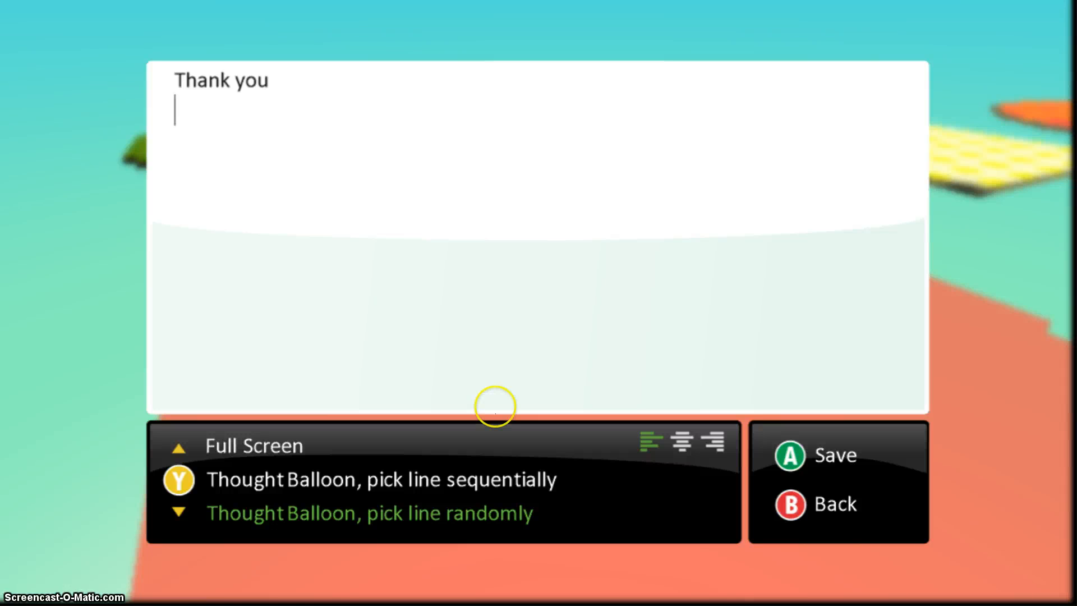
# Add 'Awesome' and 'HooRay' as the second and third say lines.
pyautogui.write('Awesome')
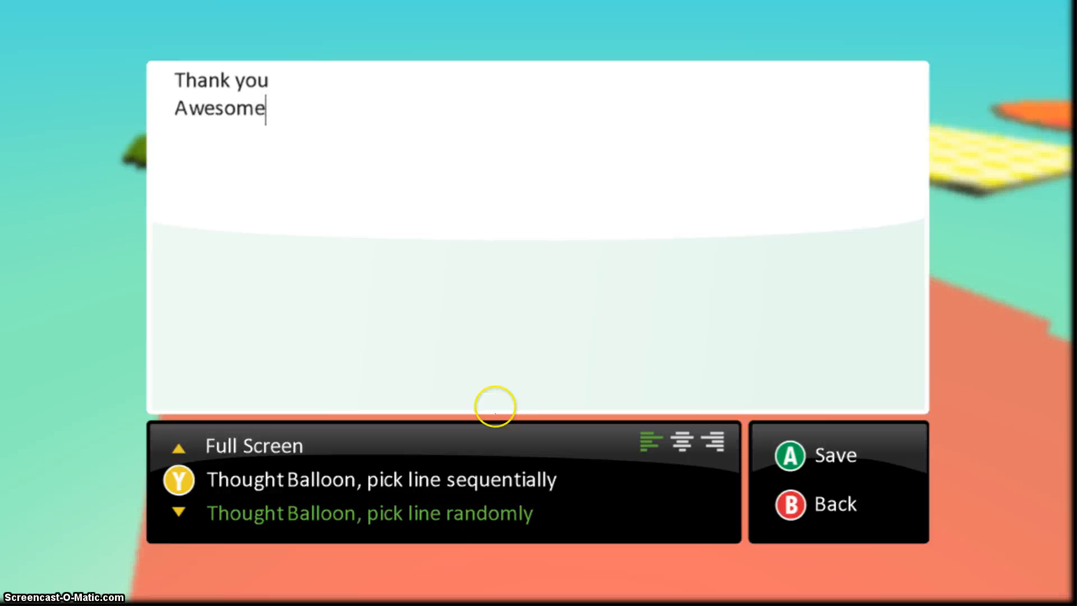
pyautogui.press('Return')
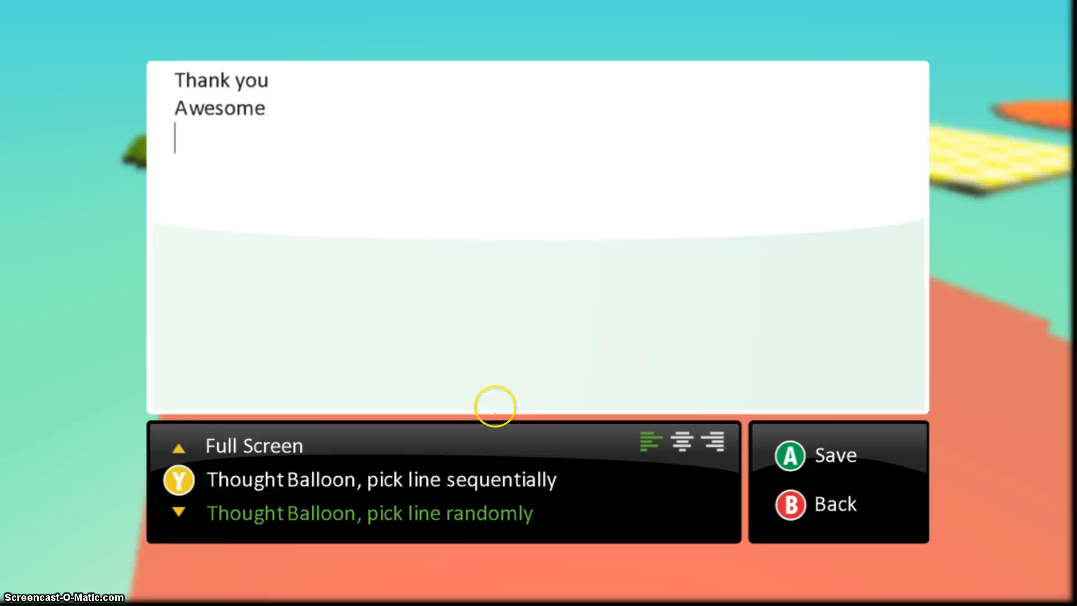
pyautogui.write('ooo')
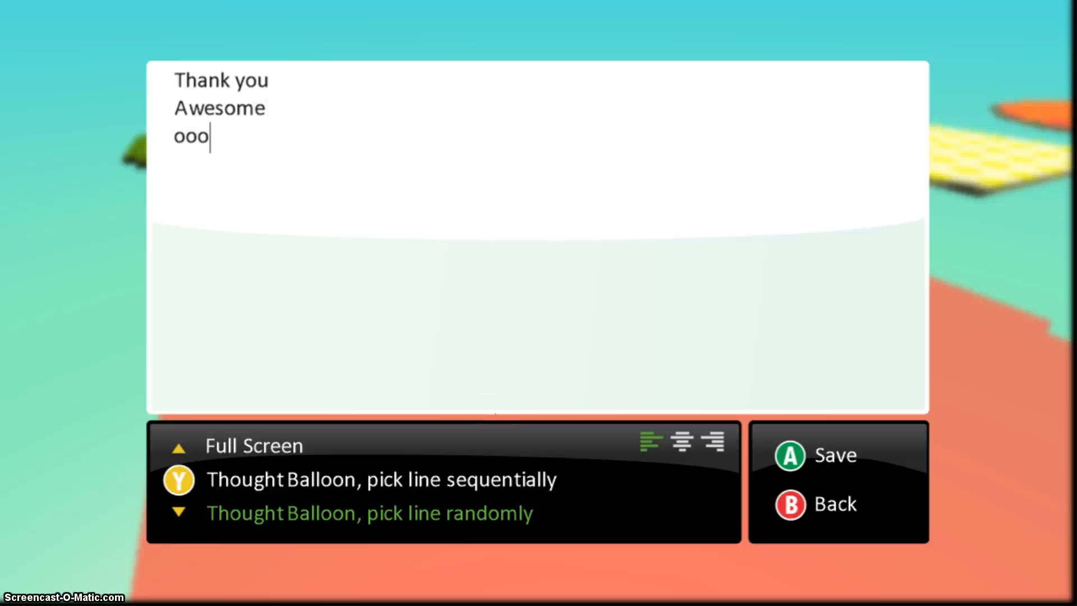
pyautogui.press('BackSpace')
pyautogui.press('BackSpace')
pyautogui.press('BackSpace')
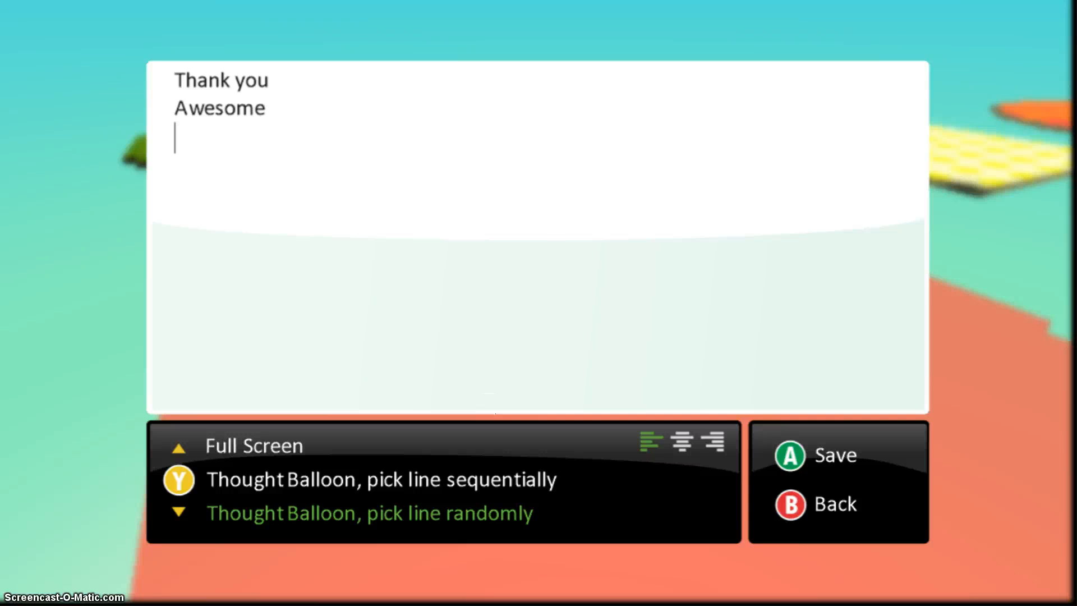
pyautogui.write('Hoo')
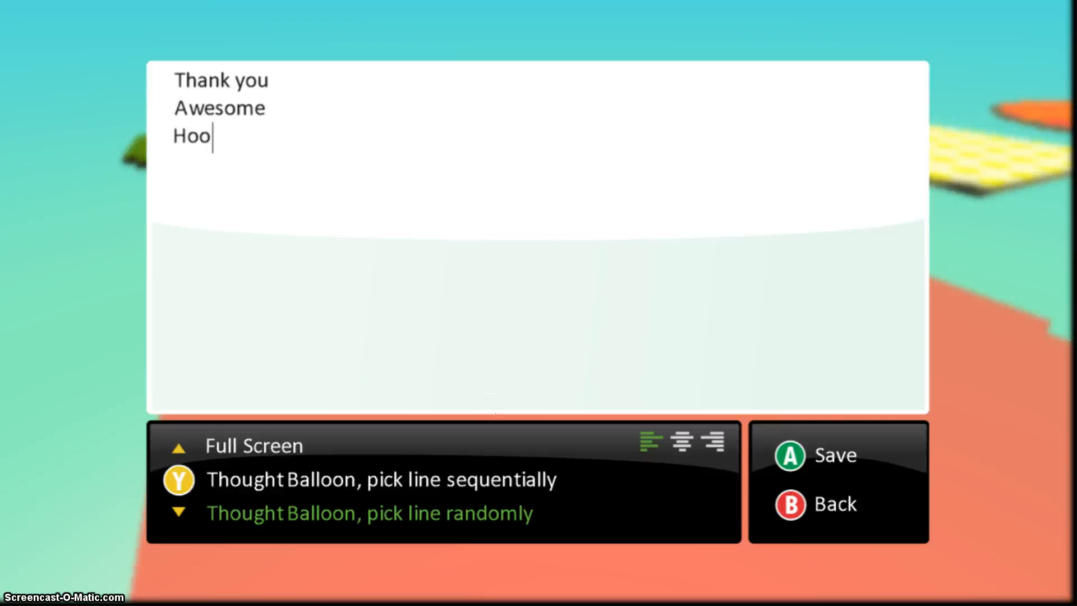
pyautogui.write('Ray1')
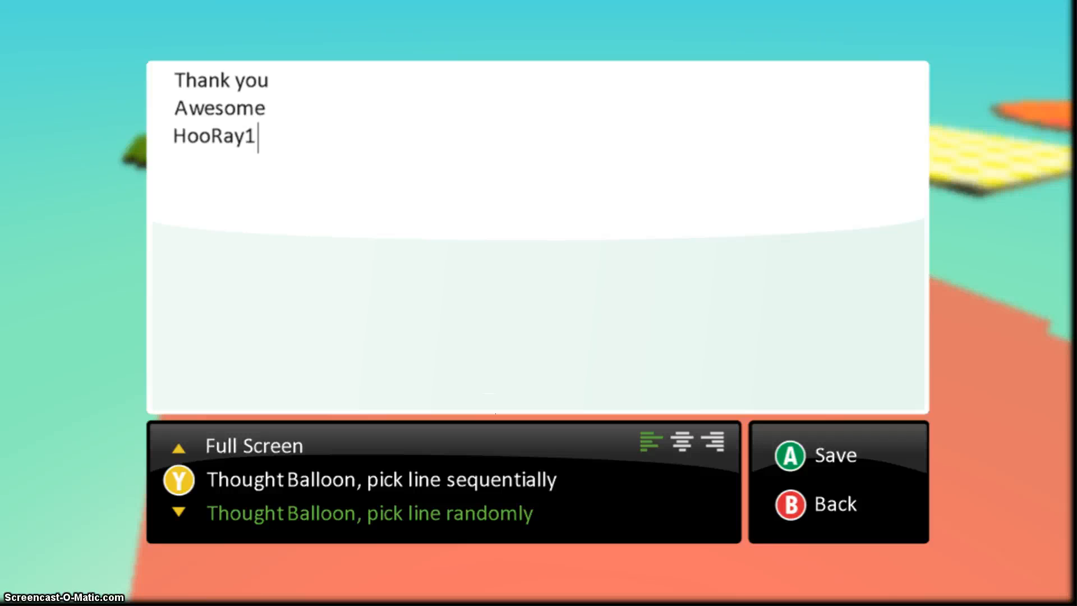
pyautogui.press('BackSpace')
# Change the third line to 'HooRay!', add 'You're the Best' and 'Sweet', and save the say text.
pyautogui.write('!')
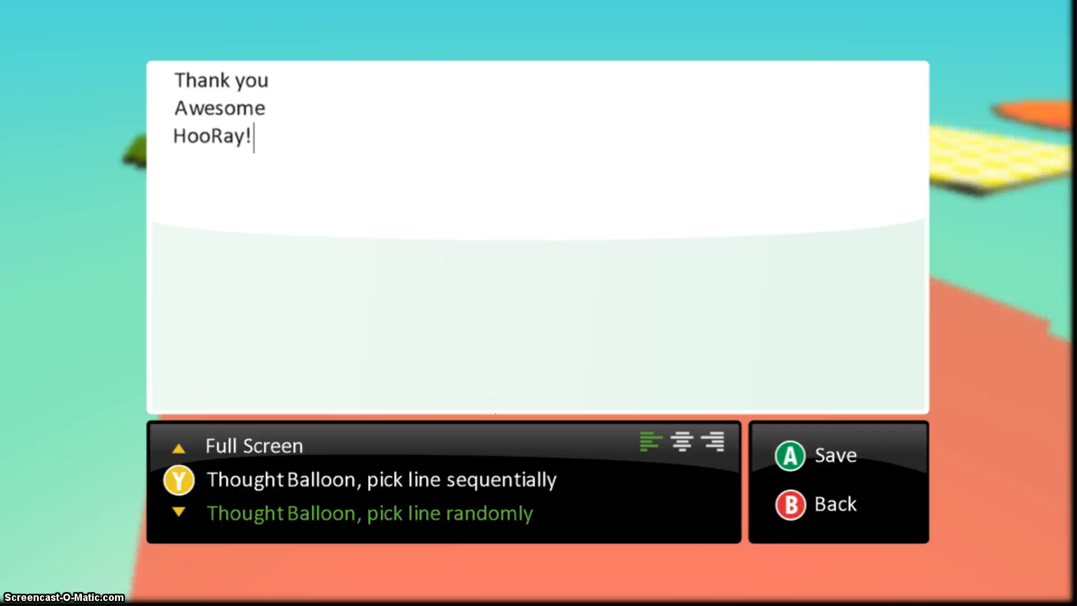
pyautogui.press('Return')
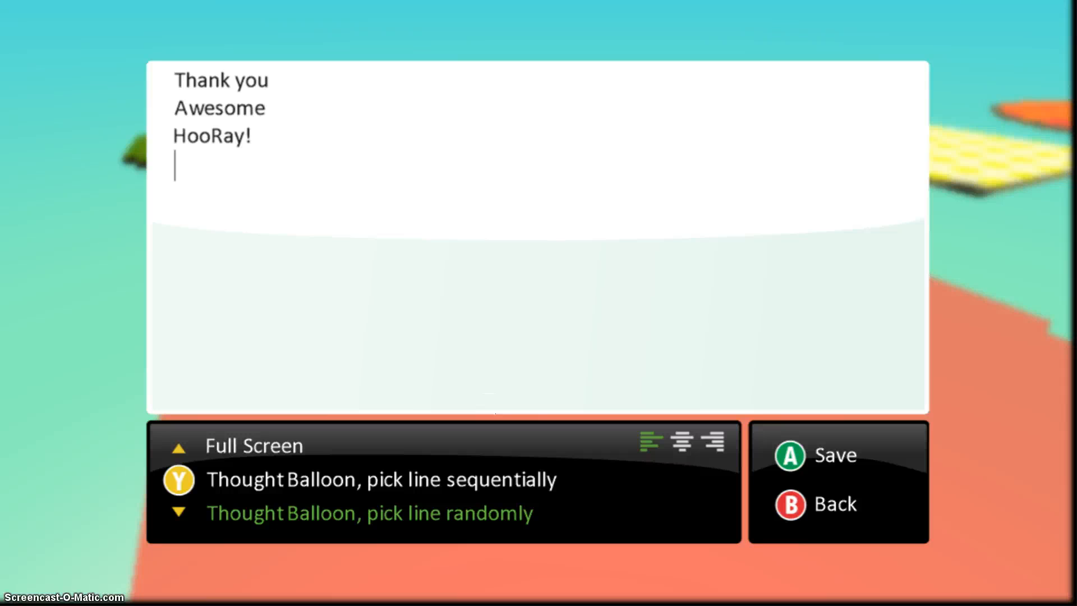
pyautogui.write("You'")
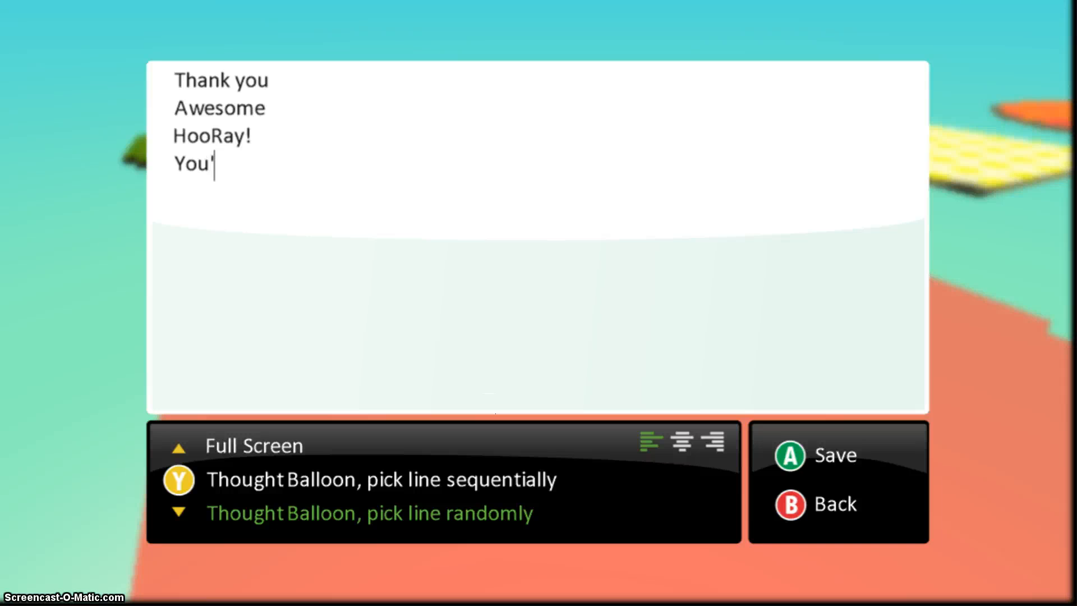
pyautogui.write('re the ')
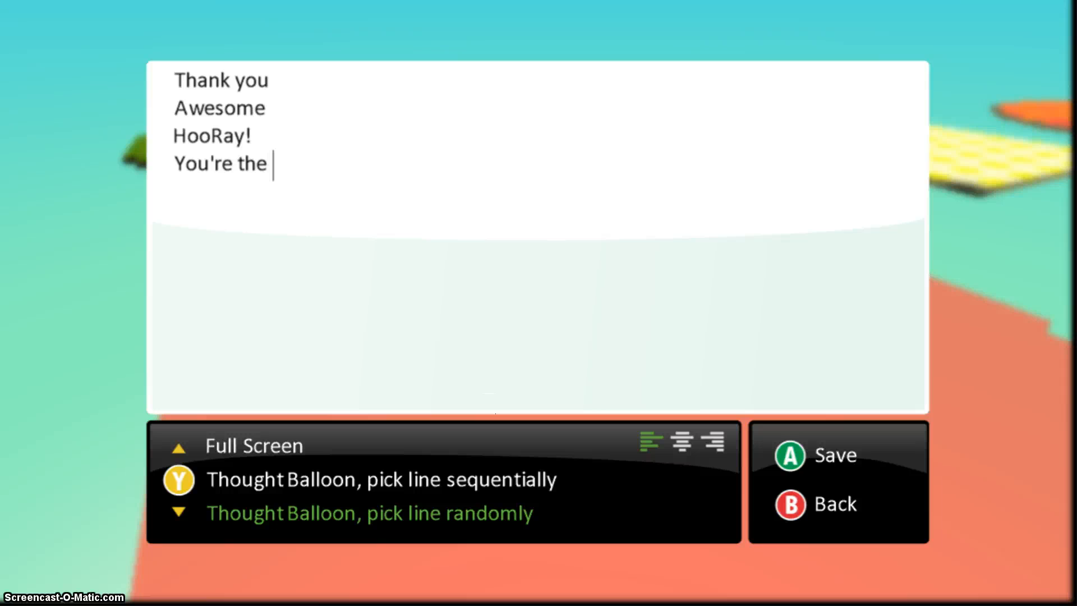
pyautogui.write('Best')
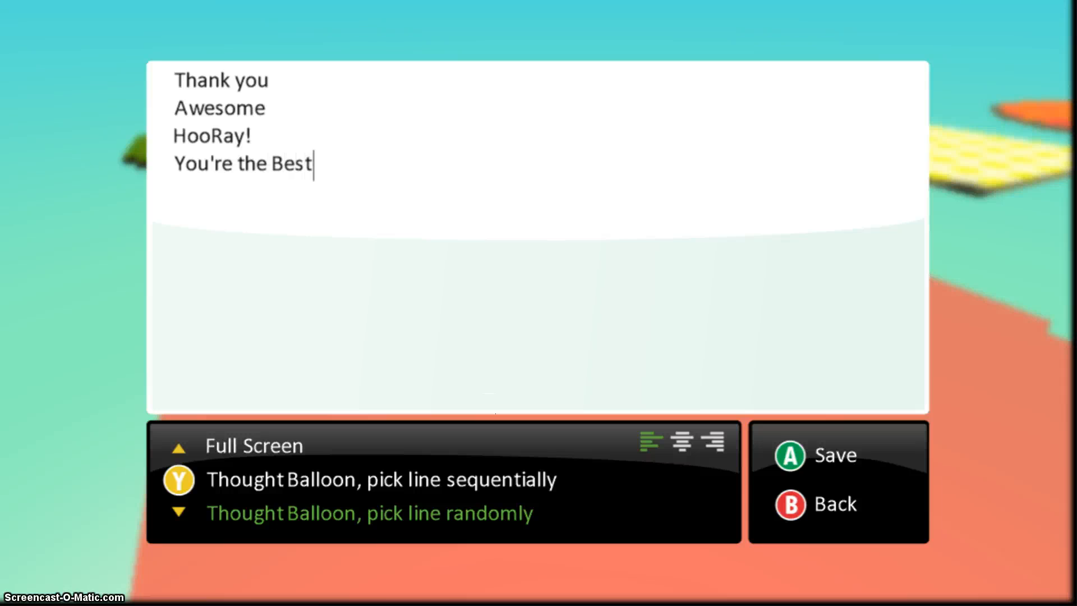
pyautogui.press('Return')
pyautogui.write('weet')
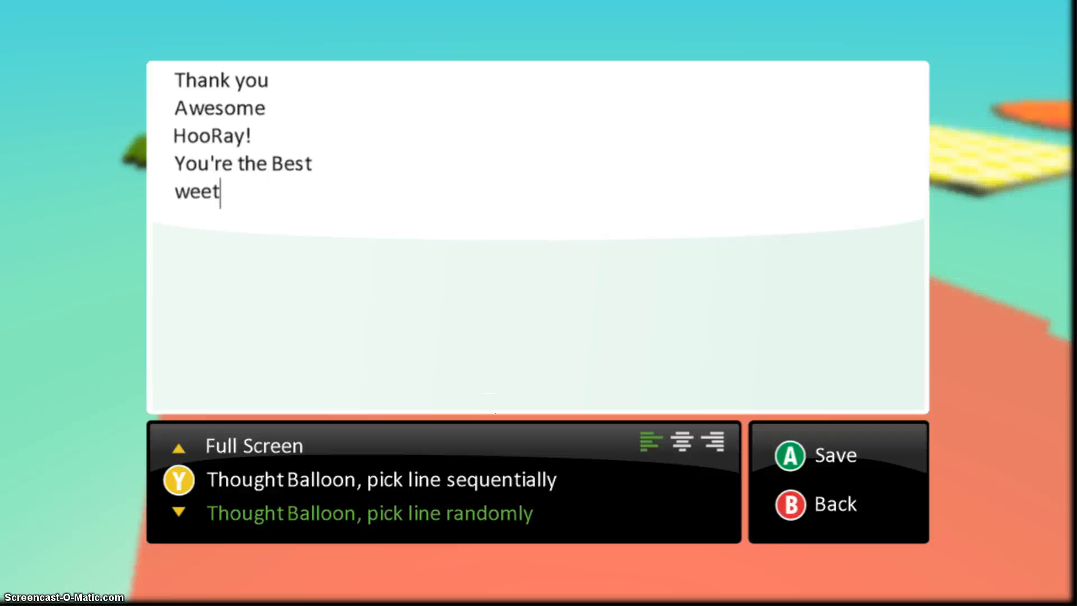
pyautogui.press('BackSpace')
pyautogui.press('BackSpace')
pyautogui.press('BackSpace')
pyautogui.press('BackSpace')
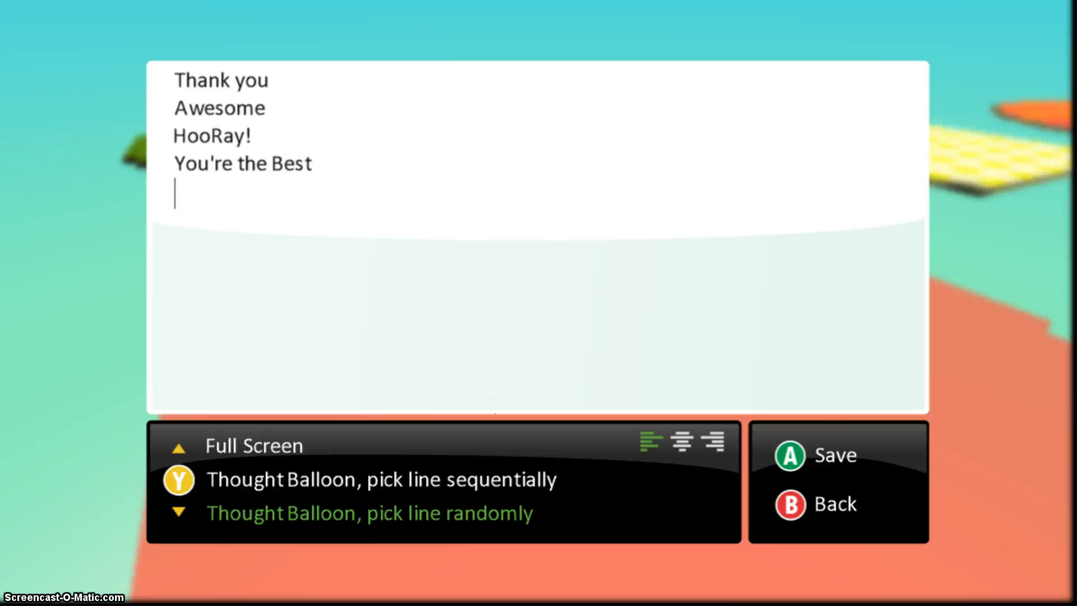
pyautogui.write('Sweet')
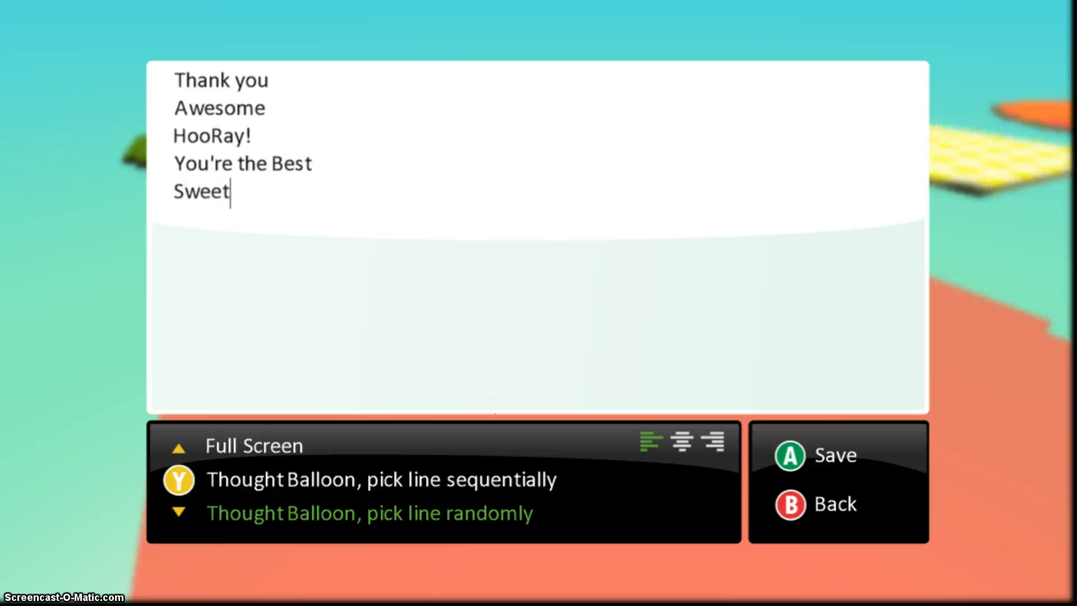
pyautogui.press('Return')
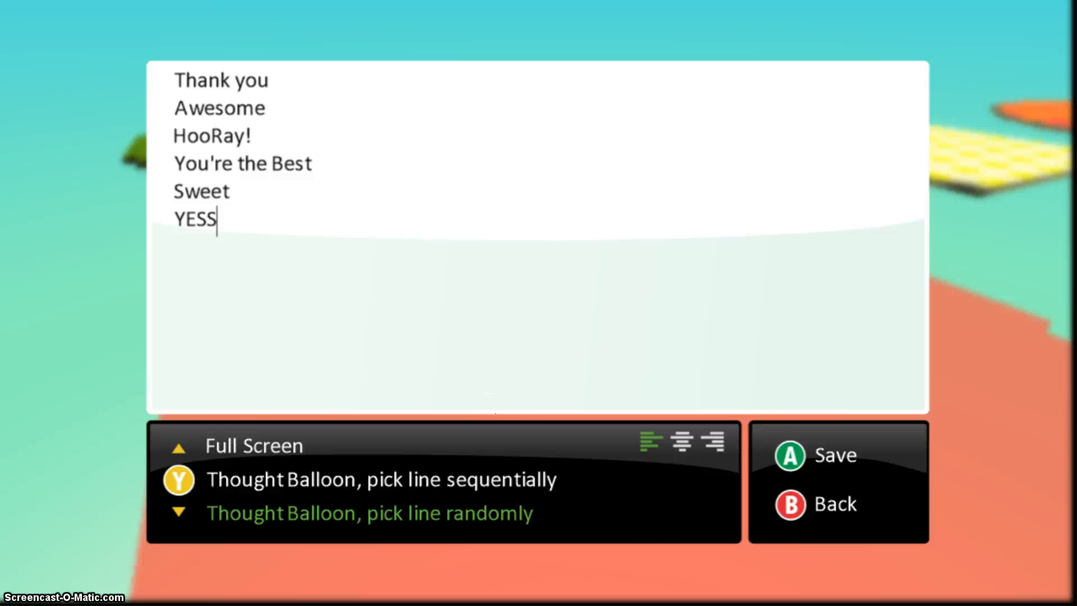
pyautogui.press('Escape')
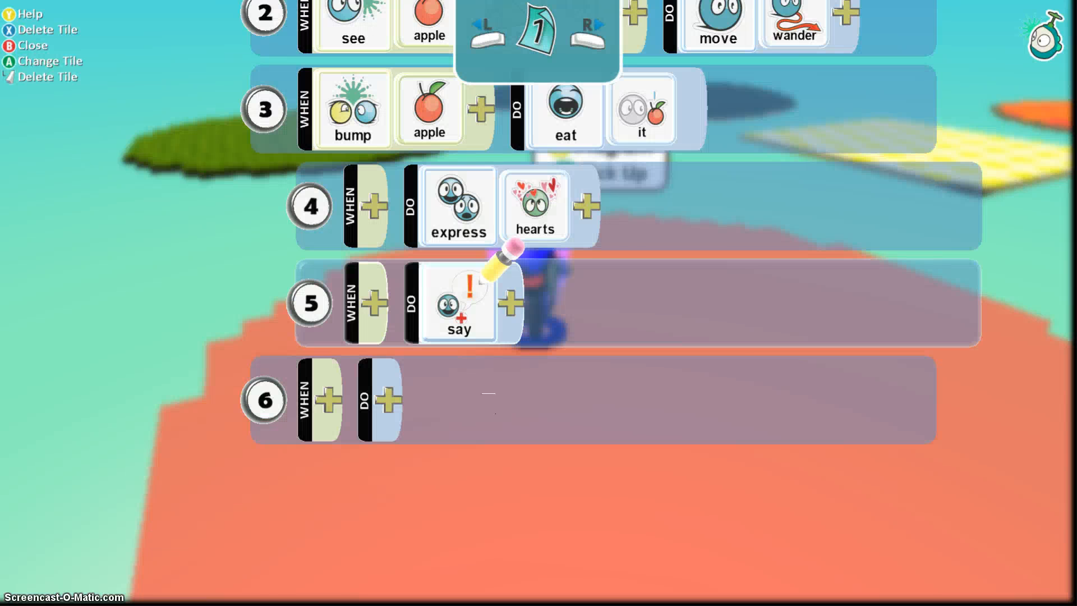
# Close the program, play the world to see the cycle trail hearts, then return to editing.
pyautogui.press('Up')
pyautogui.press('Up')
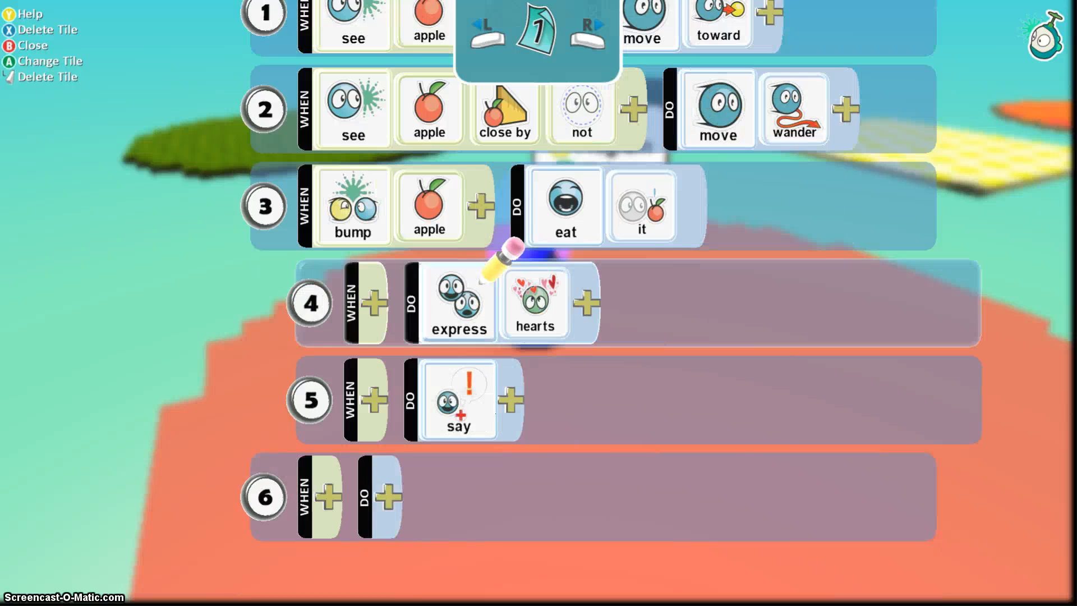
pyautogui.press('Escape')
pyautogui.press('Escape')
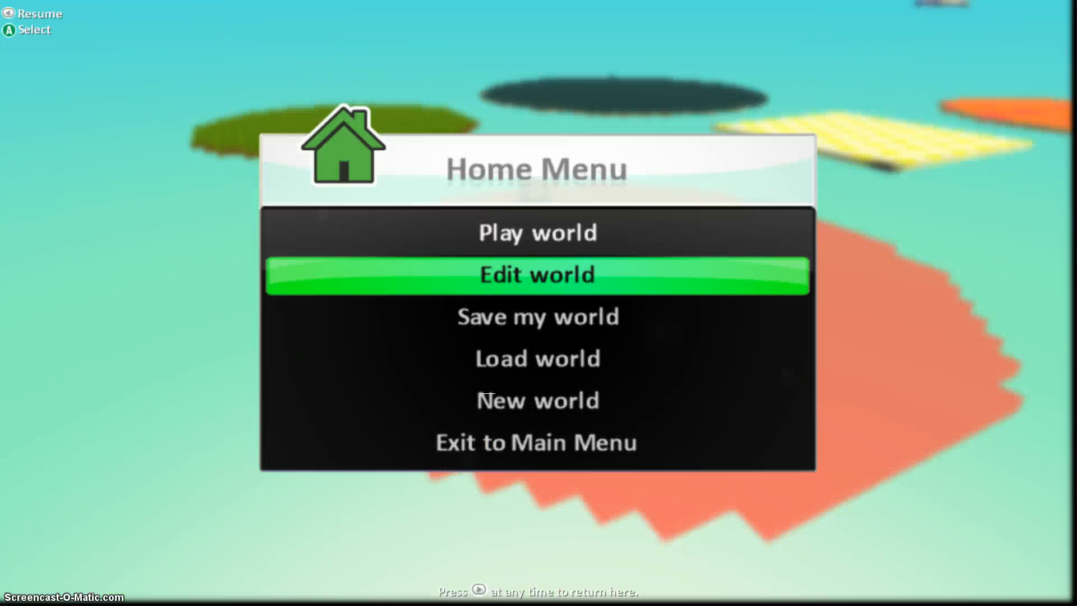
pyautogui.press('Up')
pyautogui.press('Return')
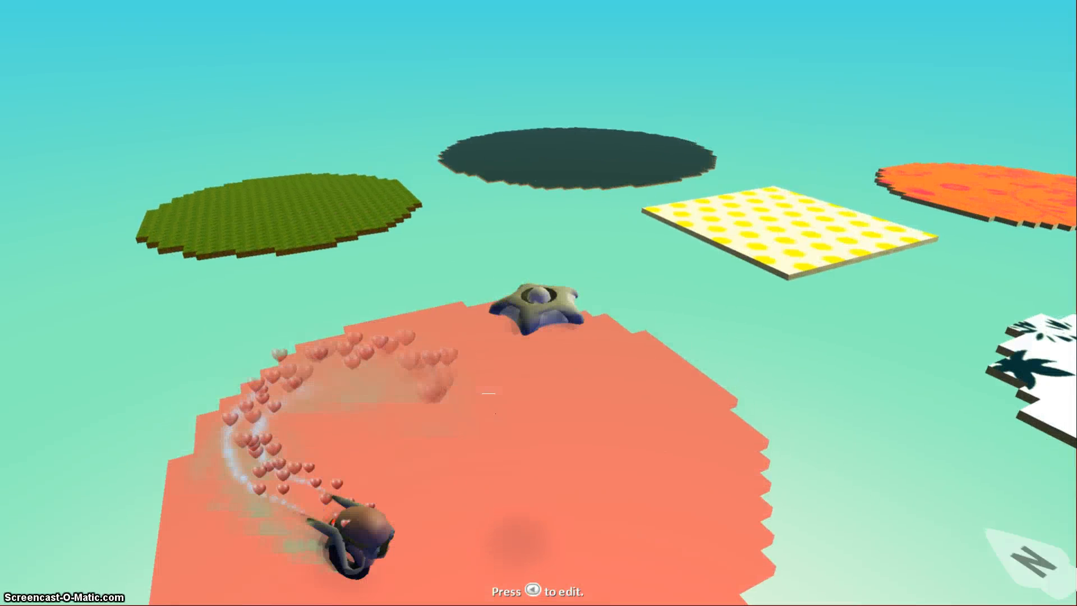
pyautogui.press('Escape')
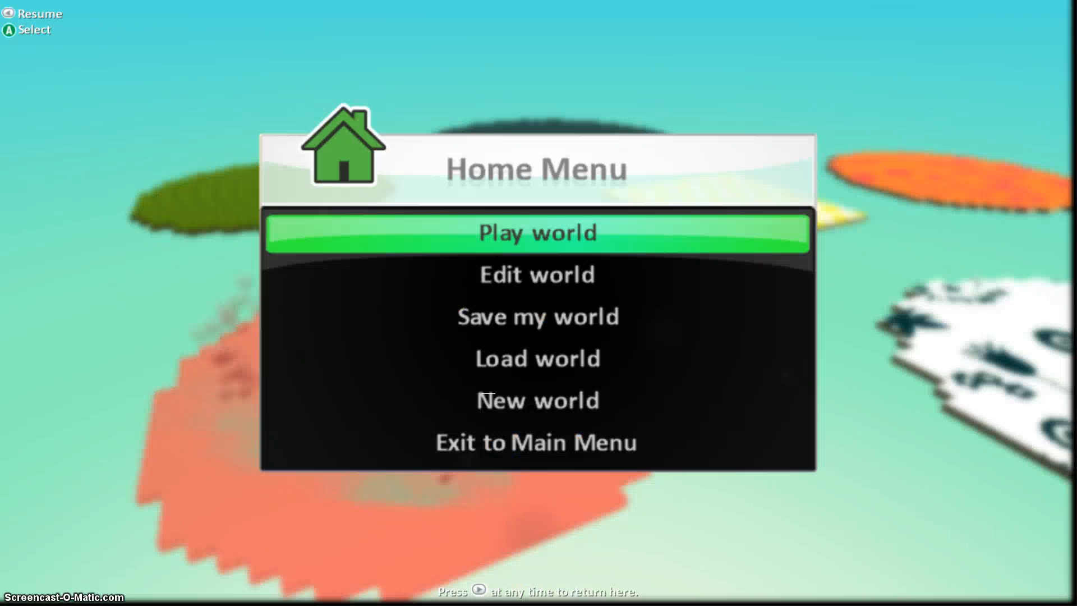
pyautogui.press('Down')
pyautogui.press('Return')
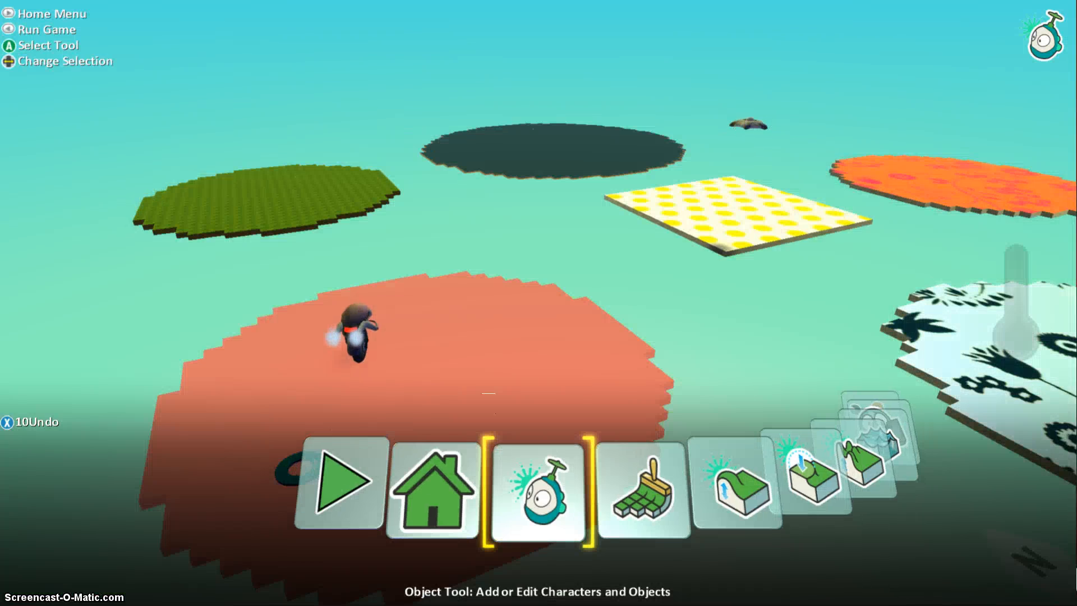
# Choose the Object Tool and move onto the cycle on the salmon island.
pyautogui.press('Return')
pyautogui.press('Up')
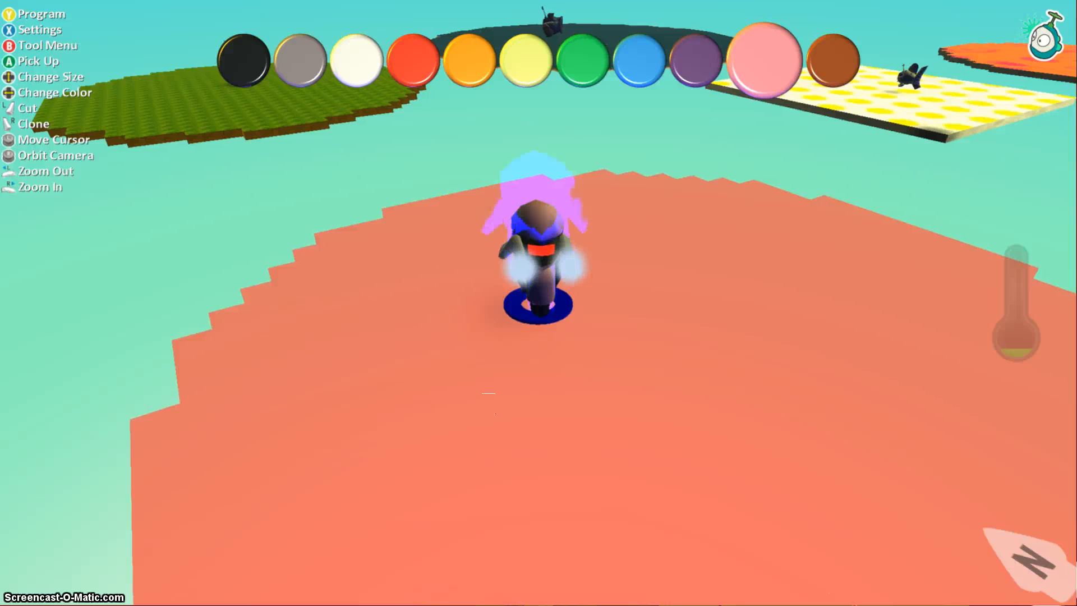
pyautogui.press('y')
pyautogui.press('Down')
pyautogui.press('Down')
pyautogui.press('Down')
pyautogui.press('Down')
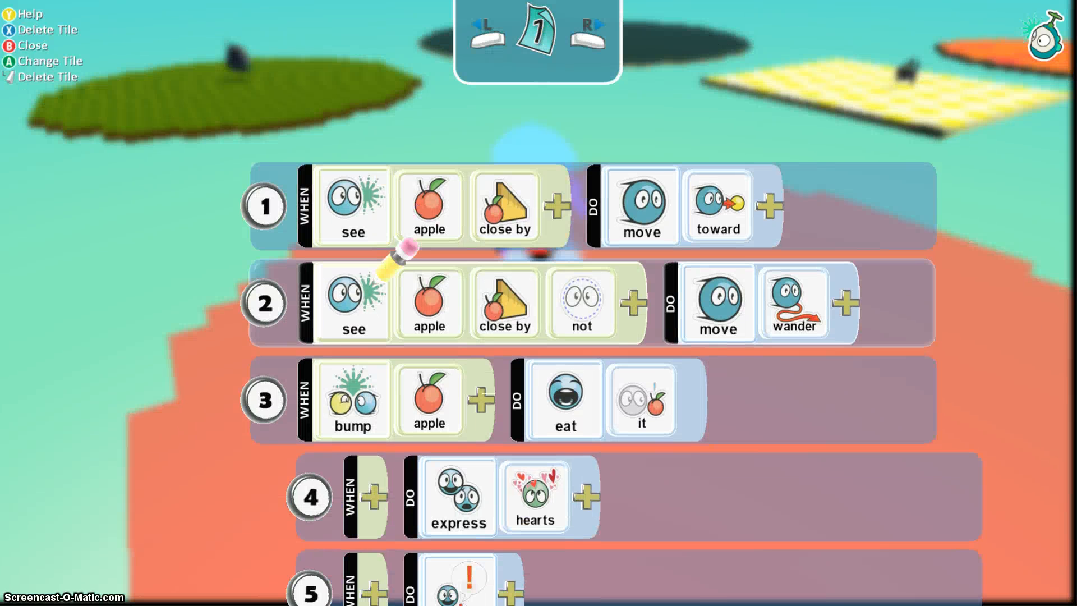
pyautogui.press('Up')
pyautogui.press('Up')
pyautogui.press('Up')
pyautogui.press('Up')
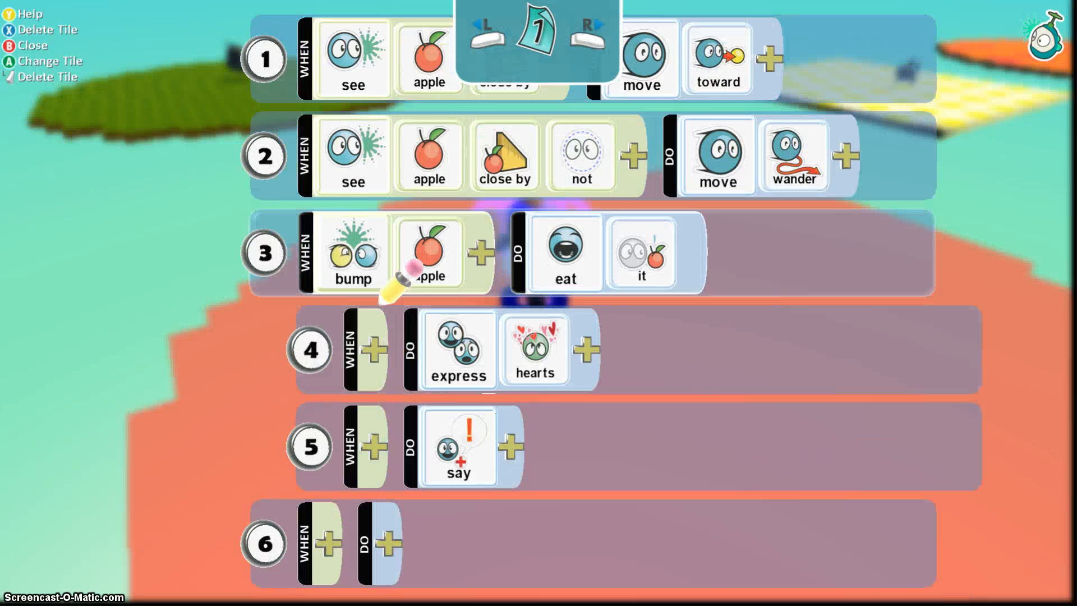
pyautogui.press('Down')
pyautogui.press('Down')
pyautogui.press('Down')
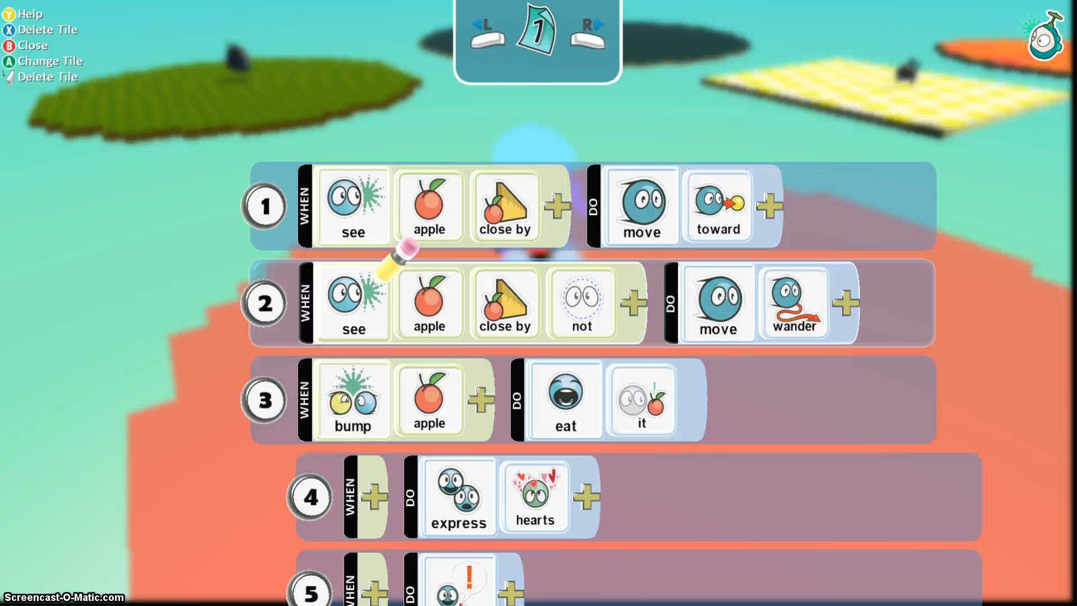
pyautogui.press('Up')
pyautogui.press('Up')
pyautogui.press('Up')
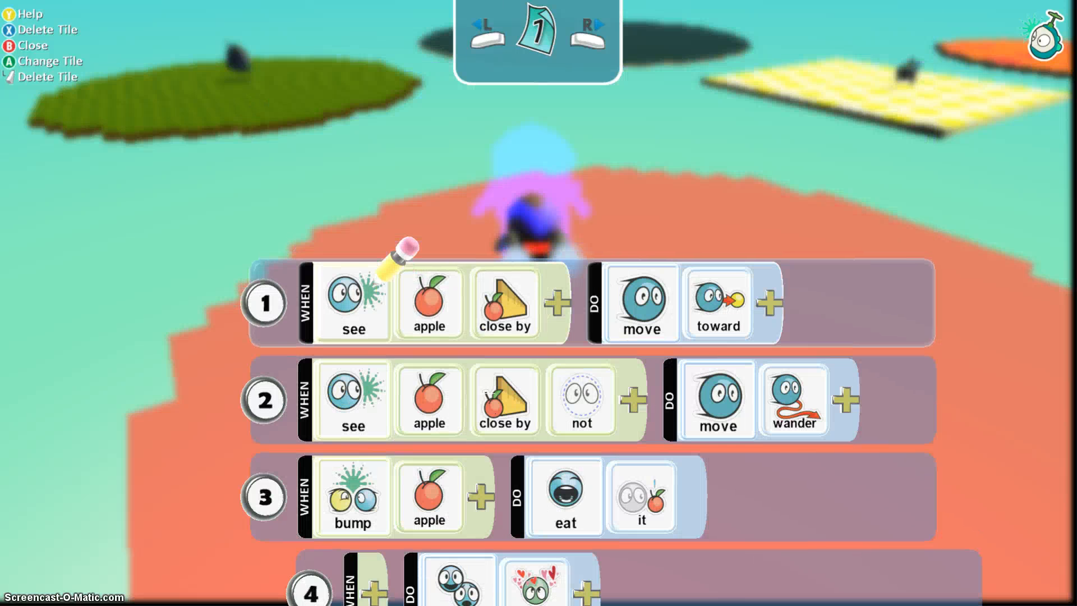
pyautogui.press('Up')
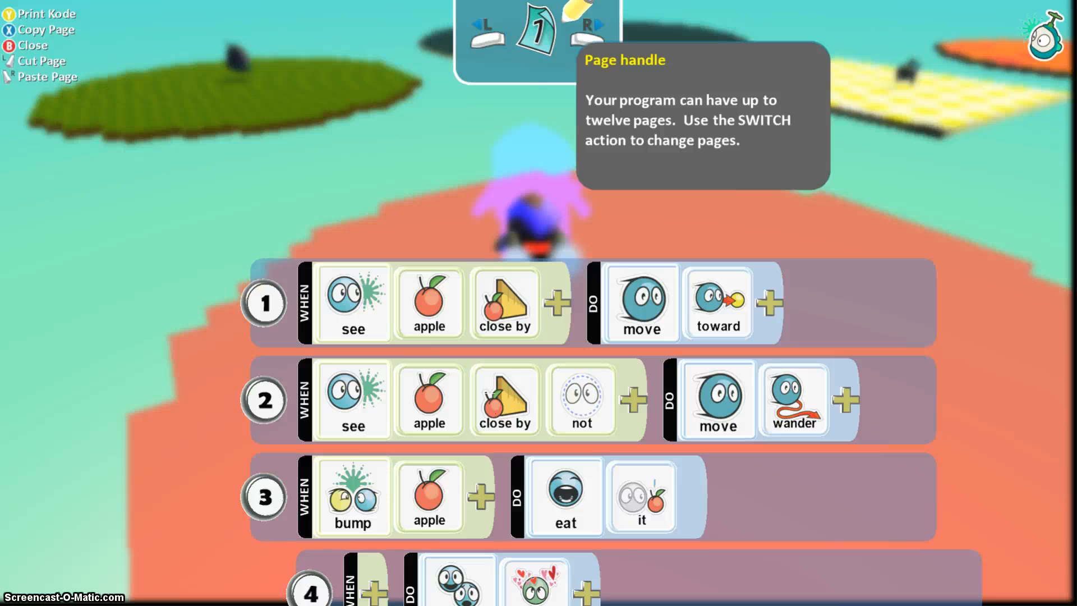
pyautogui.press('Down')
pyautogui.press('Up')
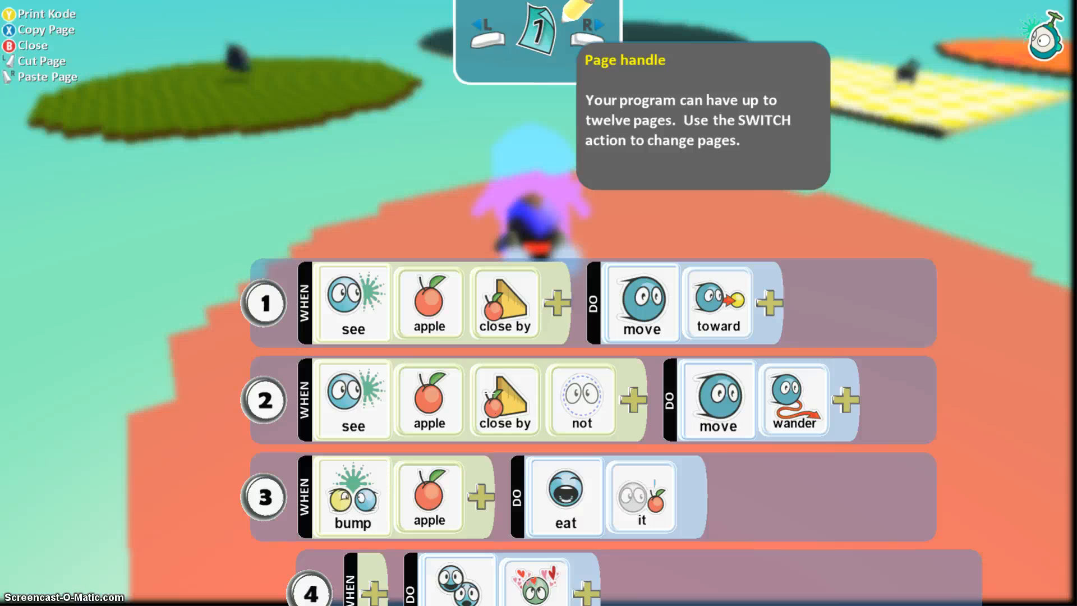
# Close the cycle's program and open the program of Kodu 1 on the green island.
pyautogui.press('Escape')
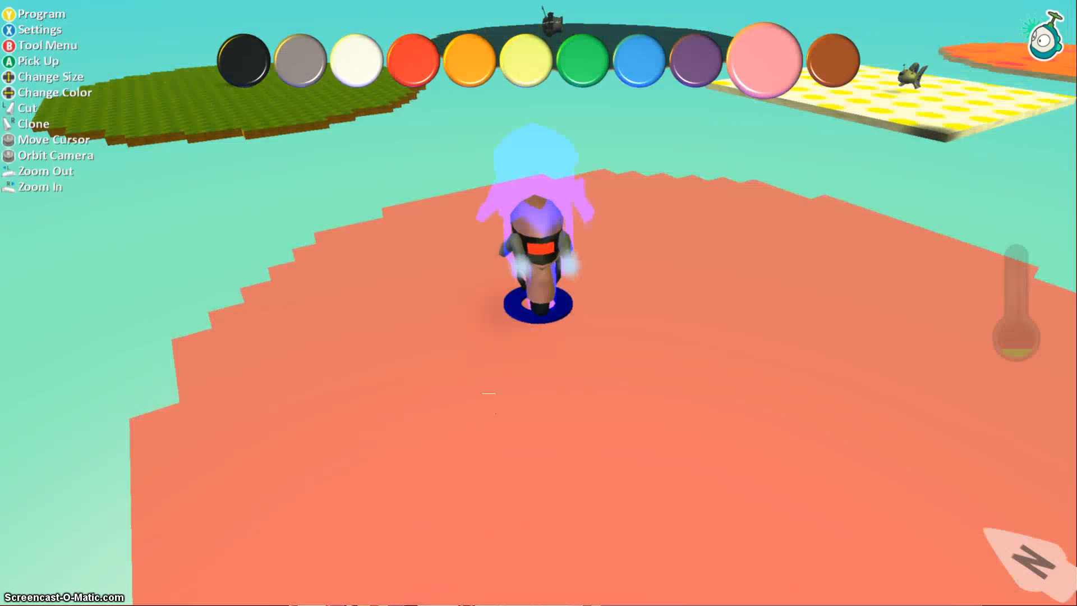
pyautogui.press('Up')
pyautogui.press('Left')
pyautogui.press('Up')
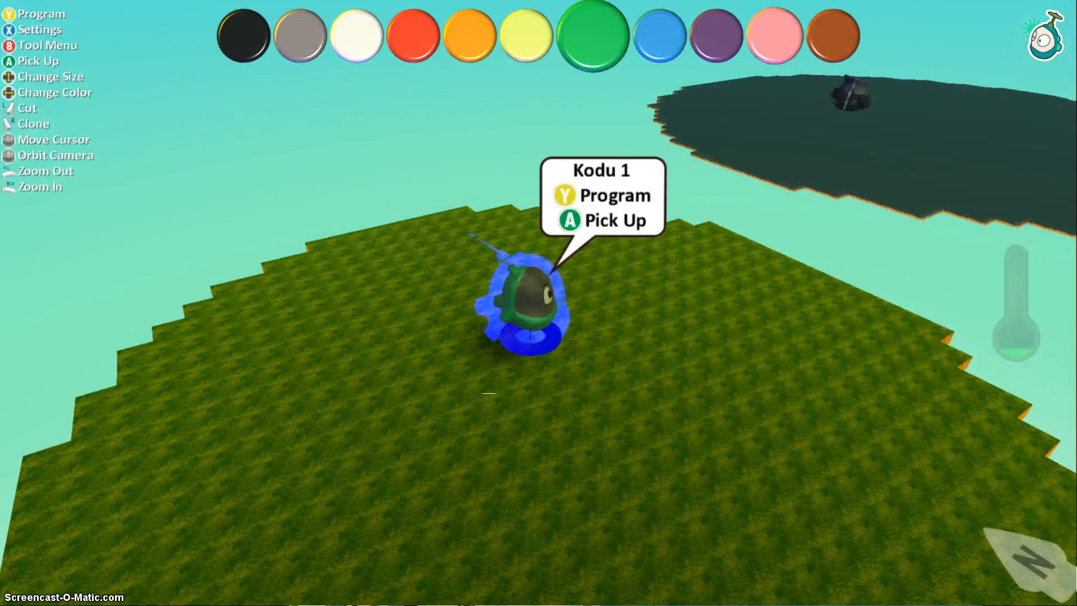
pyautogui.press('y')
# Change rule 4's hearts expression to flowers and close the program.
pyautogui.press('Up')
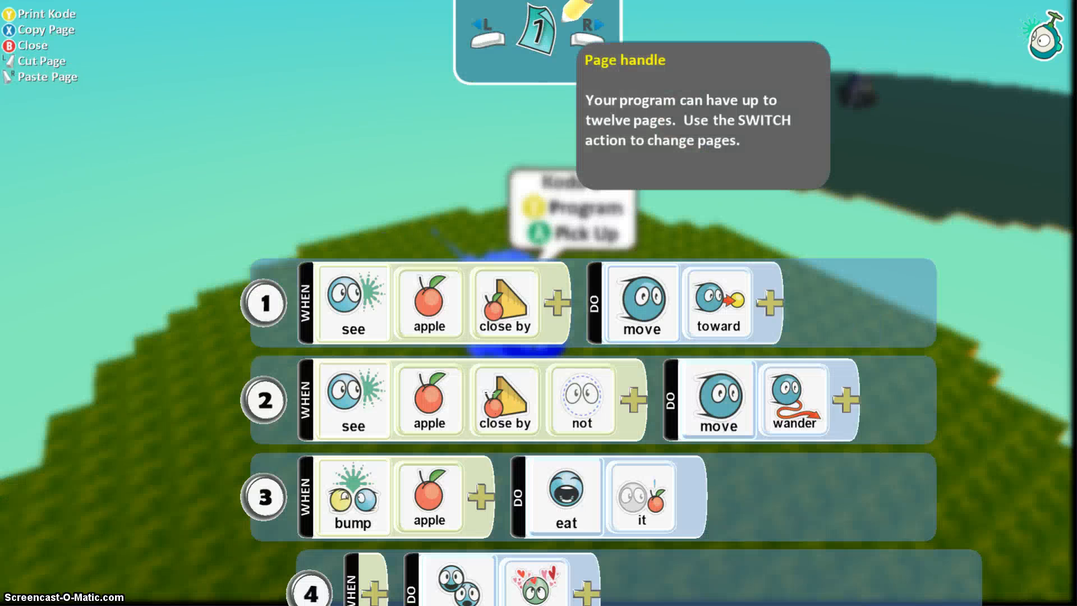
pyautogui.press('Down')
pyautogui.press('Down')
pyautogui.press('Down')
pyautogui.press('Down')
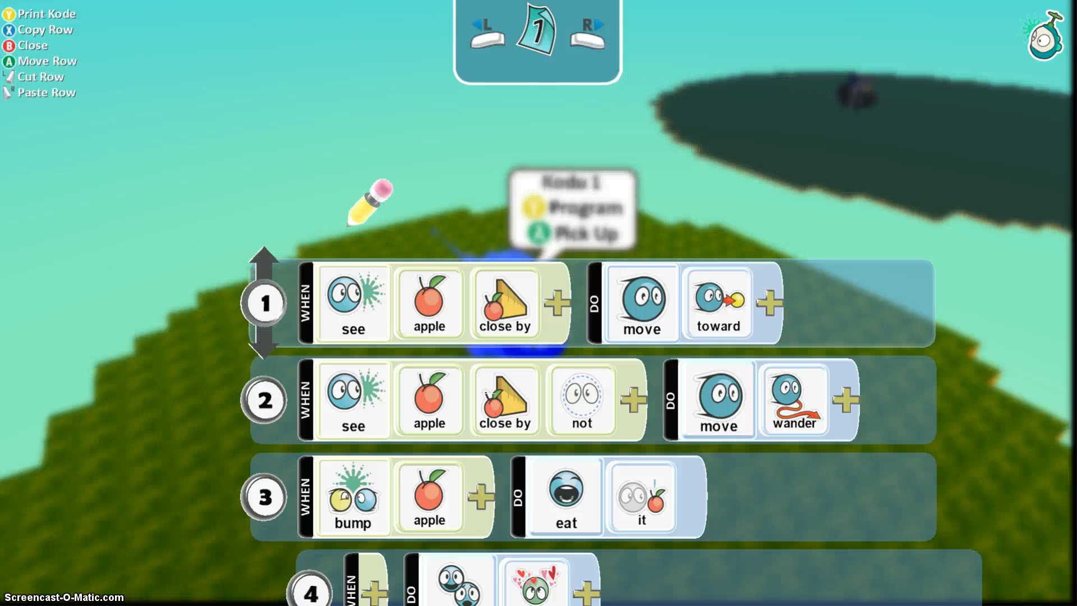
pyautogui.press('Right')
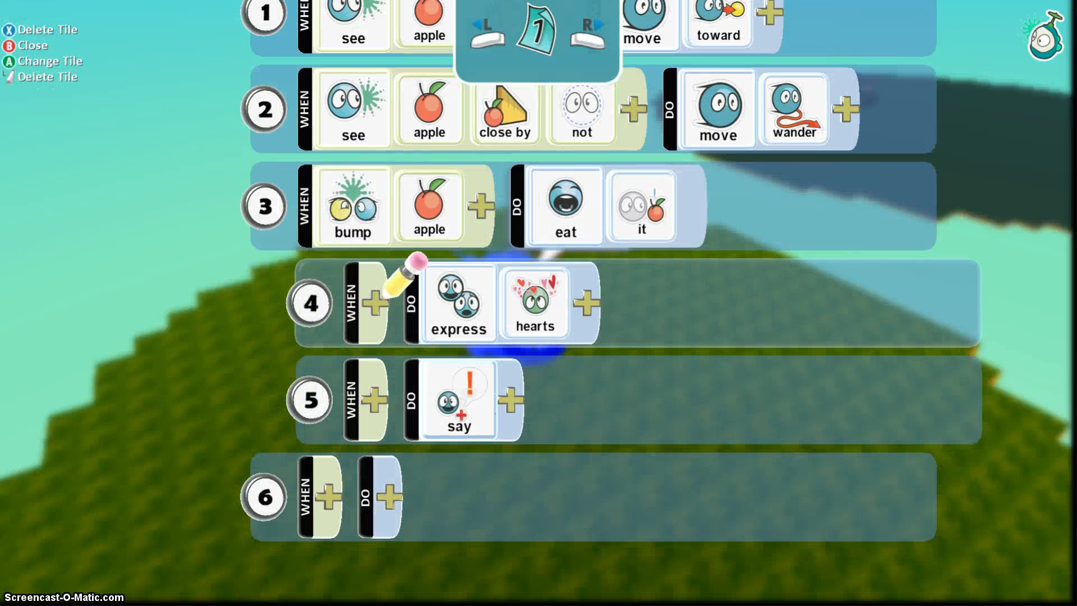
pyautogui.press('Down')
pyautogui.press('Right')
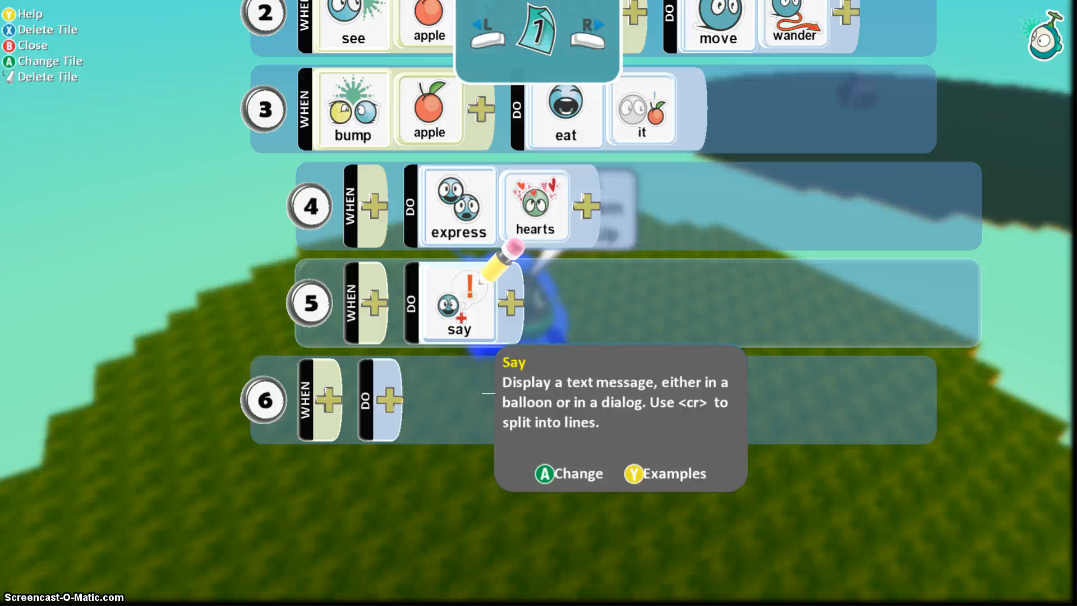
pyautogui.press('Up')
pyautogui.press('Right')
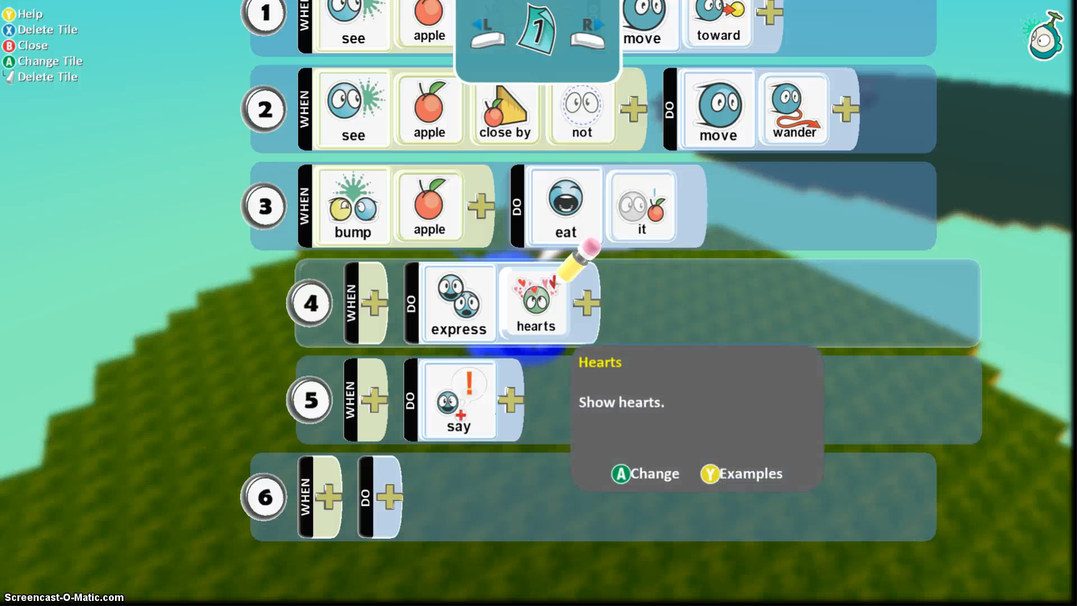
pyautogui.press('Return')
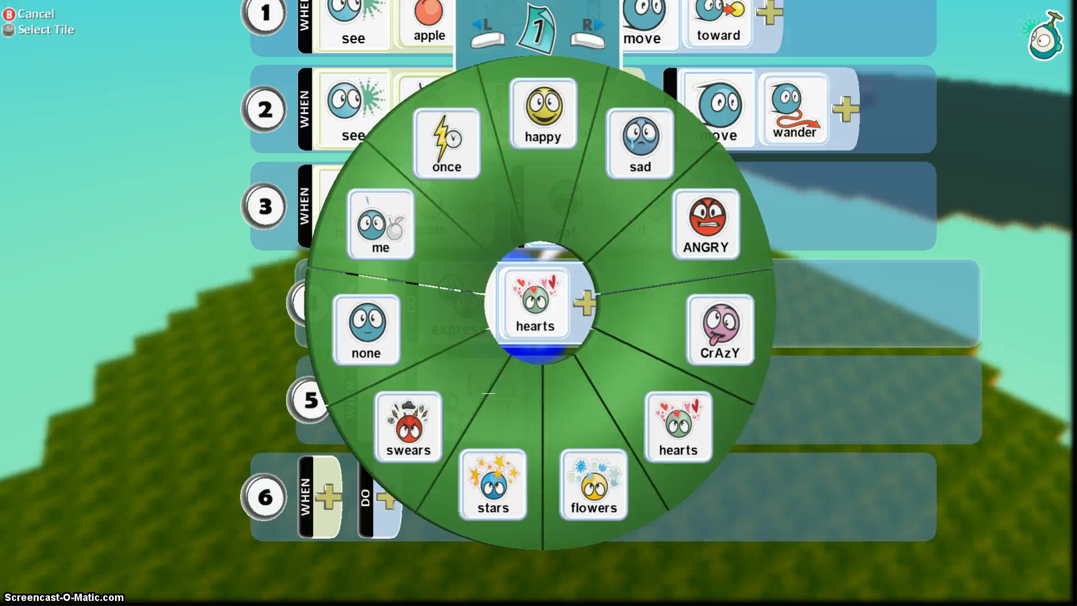
pyautogui.press('Down')
pyautogui.press('Return')
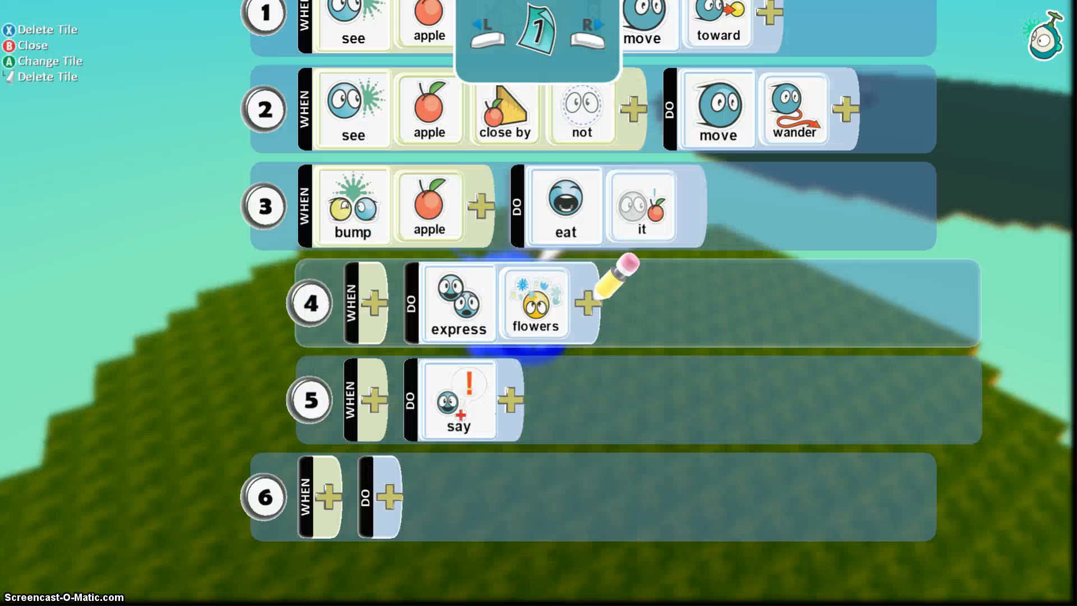
pyautogui.press('Escape')
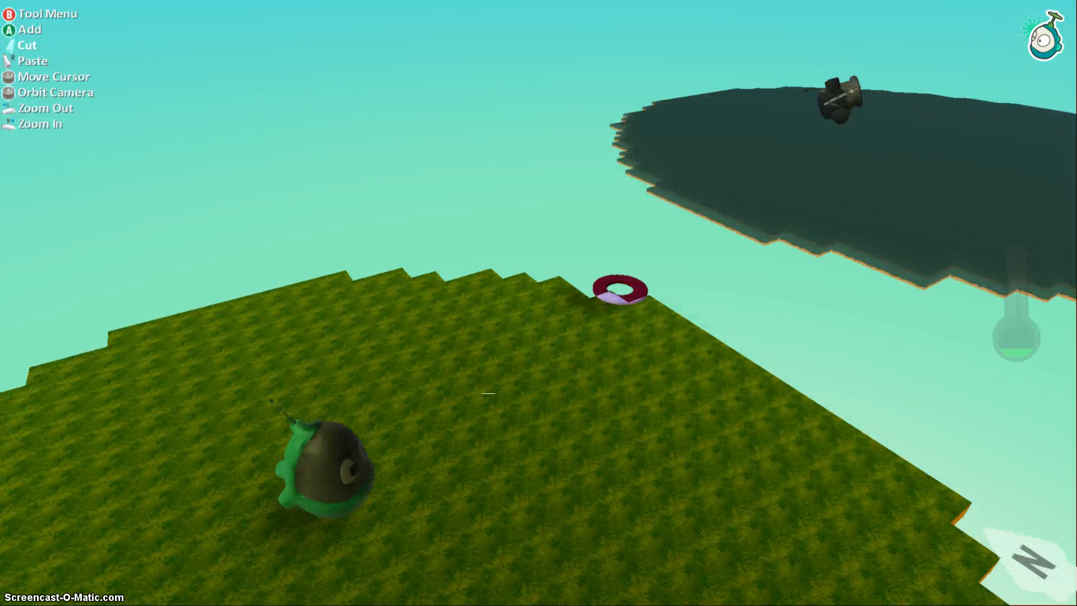
# Paste the apple-eating program into Cannon 1 and change its hearts expression to swears.
pyautogui.press('y')
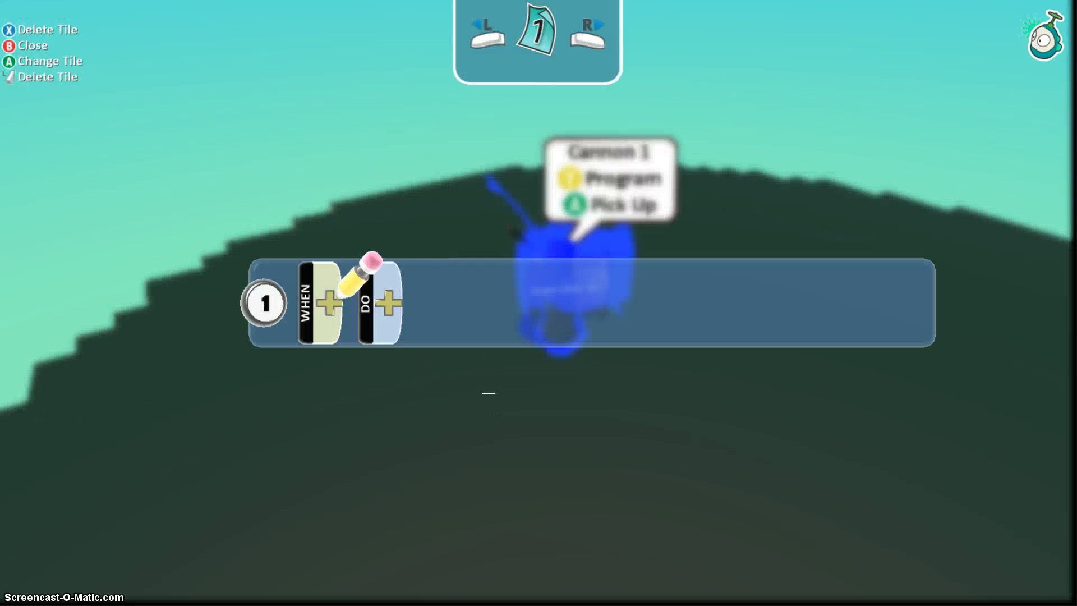
pyautogui.press('Up')
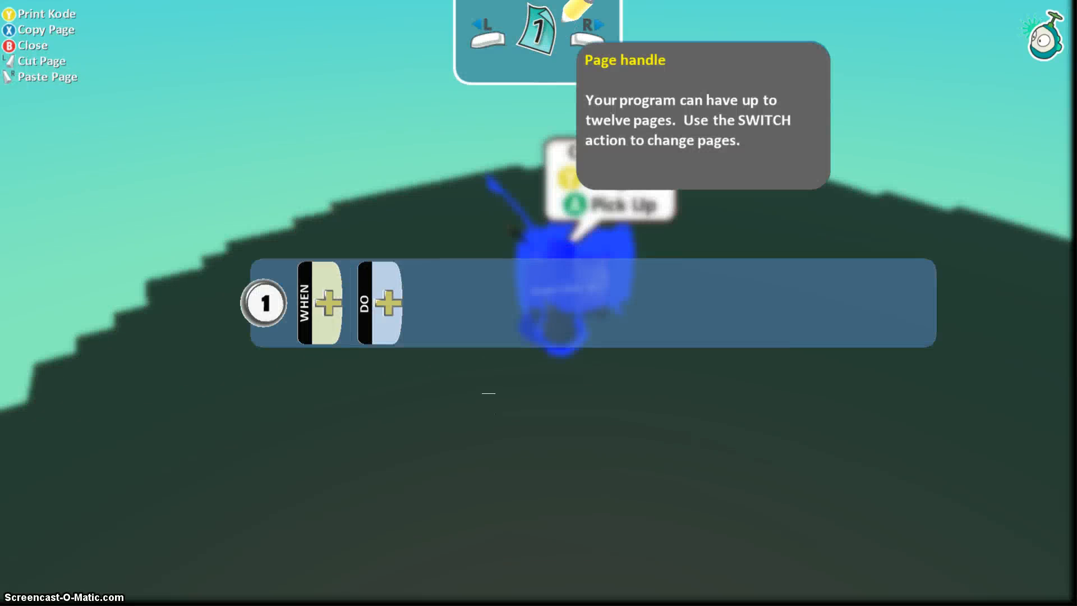
pyautogui.hotkey('ctrl', 'v')
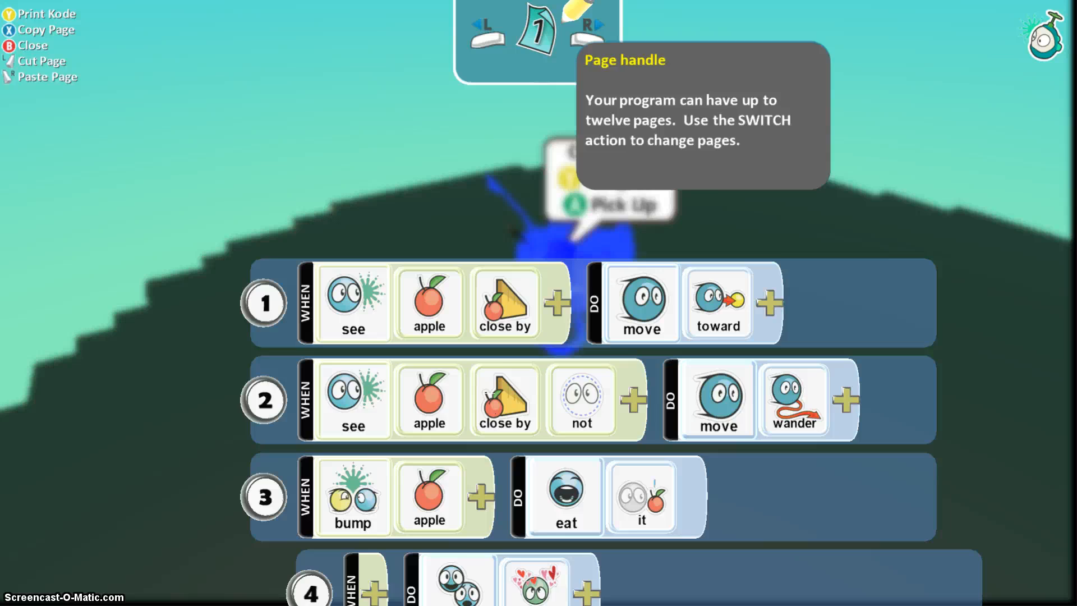
pyautogui.press('Down')
pyautogui.press('Down')
pyautogui.press('Down')
pyautogui.press('Right')
pyautogui.press('Right')
pyautogui.press('Down')
pyautogui.press('Right')
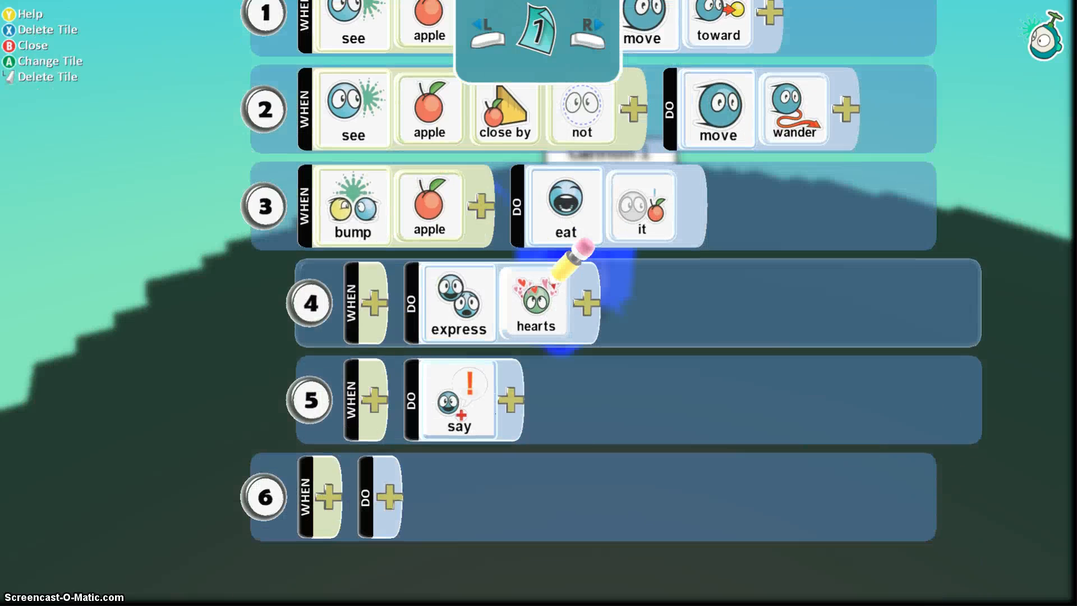
pyautogui.press('Return')
pyautogui.press('Down')
pyautogui.press('Left')
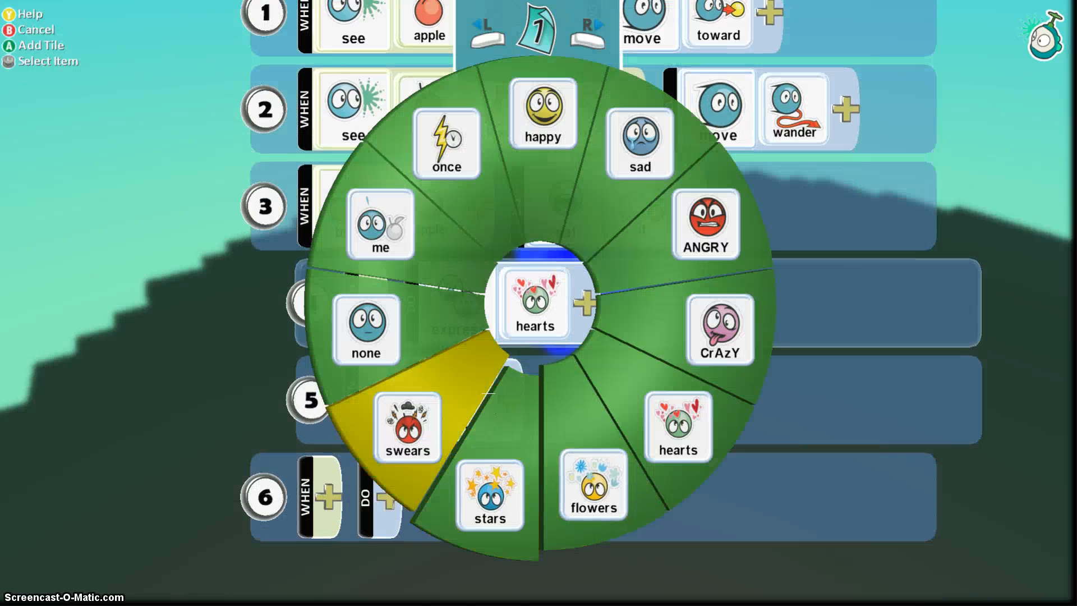
pyautogui.press('Return')
pyautogui.press('Escape')
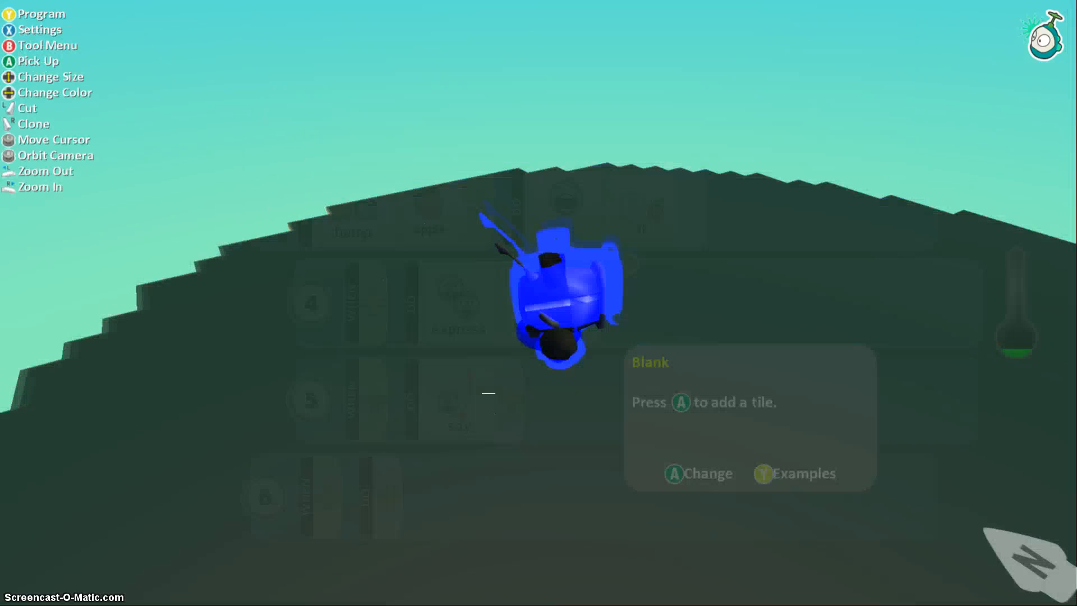
# Paste the program into the orange-island cycle and change its hearts expression to stars.
pyautogui.press('Right')
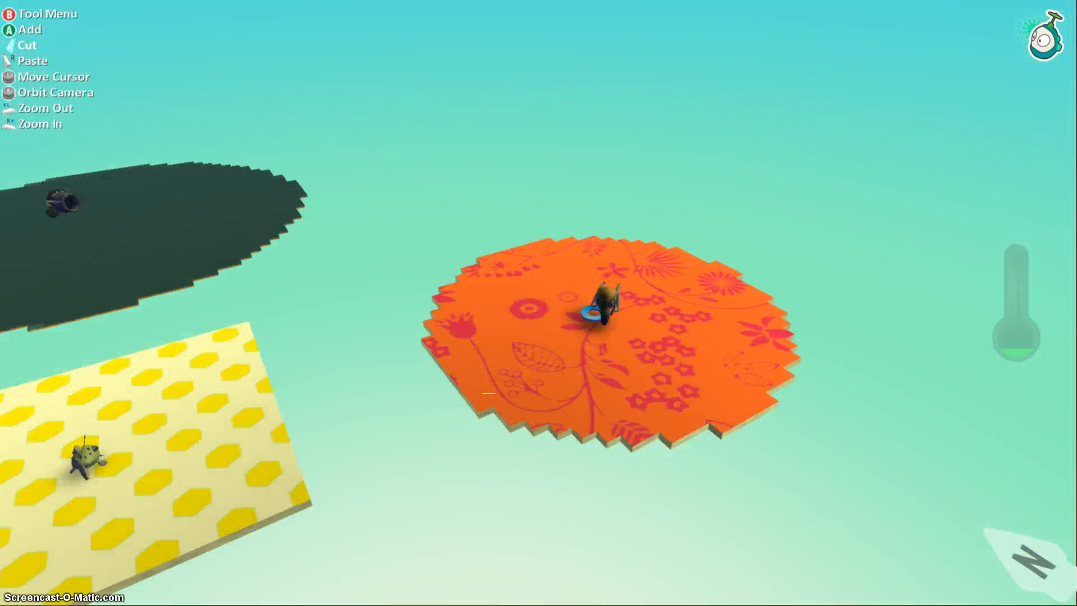
pyautogui.press('y')
pyautogui.press('Up')
pyautogui.hotkey('ctrl', 'v')
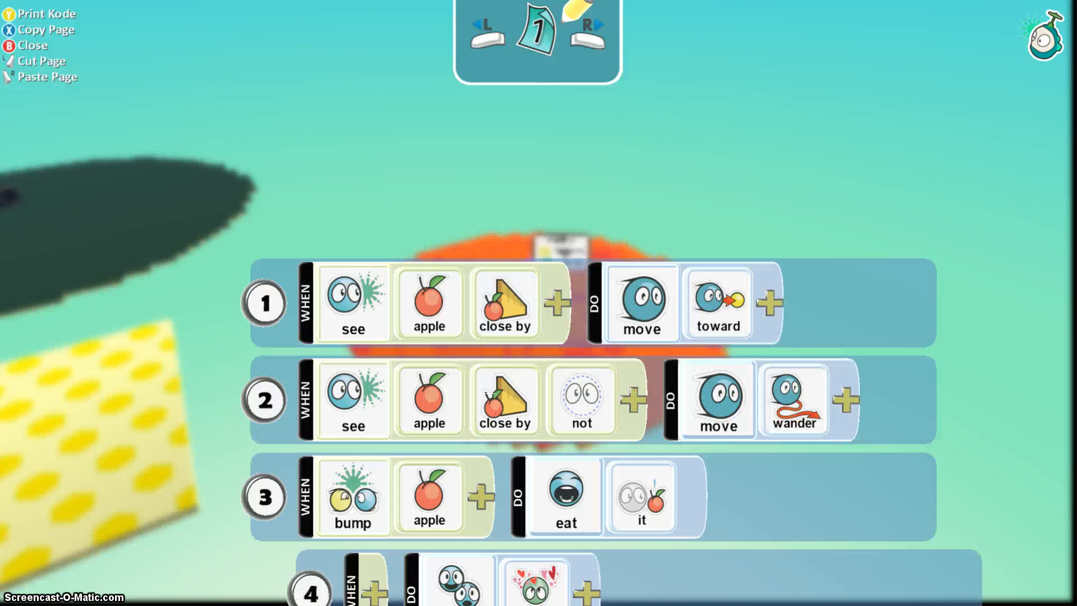
pyautogui.press('Down')
pyautogui.press('Down')
pyautogui.press('Down')
pyautogui.press('Down')
pyautogui.press('Right')
pyautogui.press('Right')
pyautogui.press('Right')
pyautogui.press('Return')
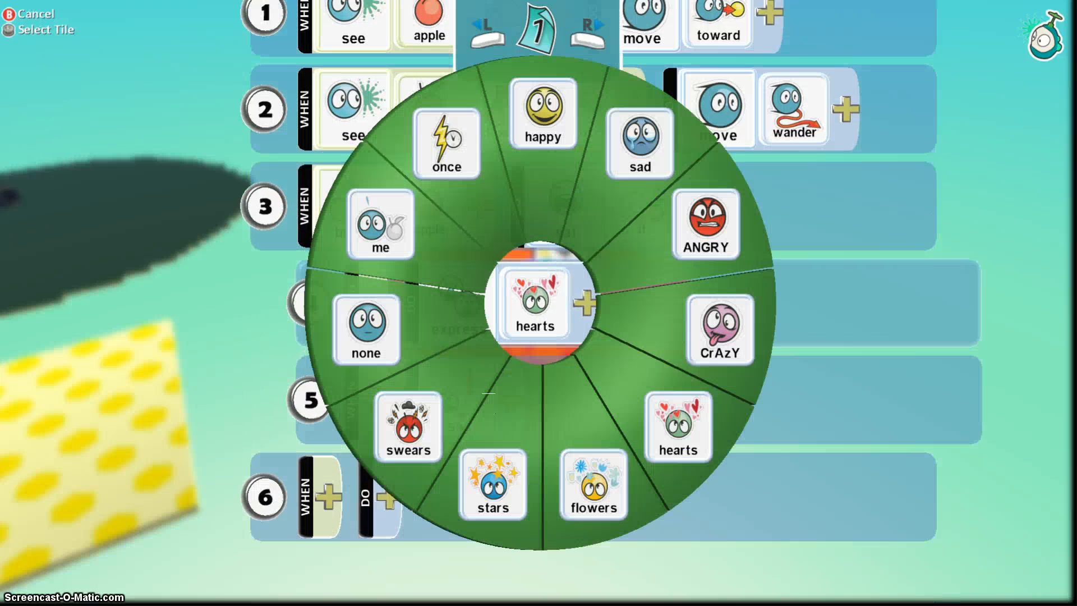
pyautogui.press('Down')
pyautogui.press('Return')
pyautogui.press('Right')
pyautogui.press('Escape')
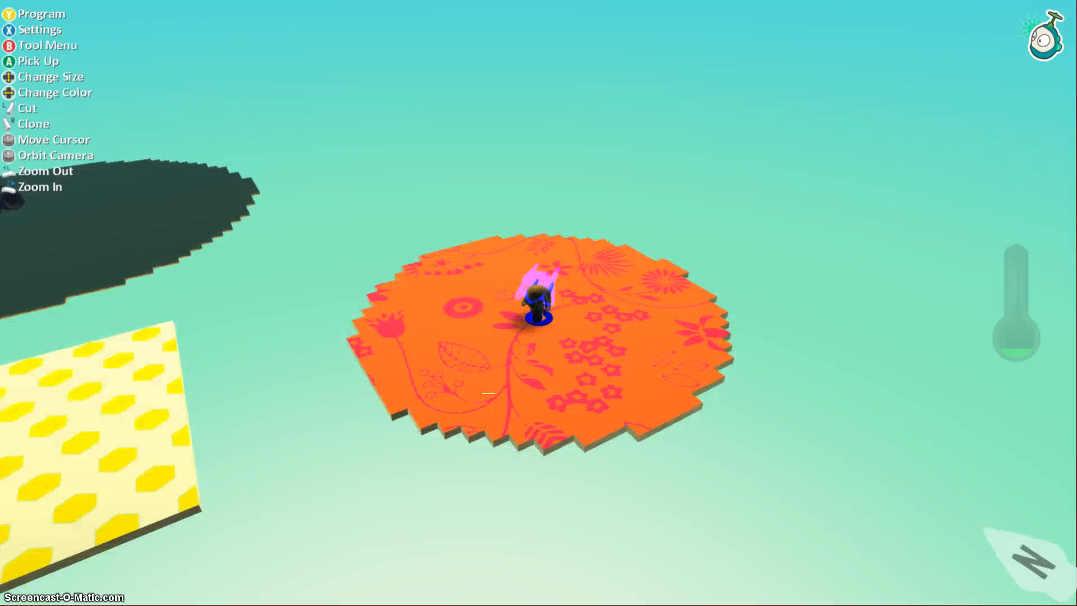
pyautogui.press('Left')
# Paste the apple-eating program into the yellow-island character and change hearts to sad.
pyautogui.press('y')
pyautogui.press('Left')
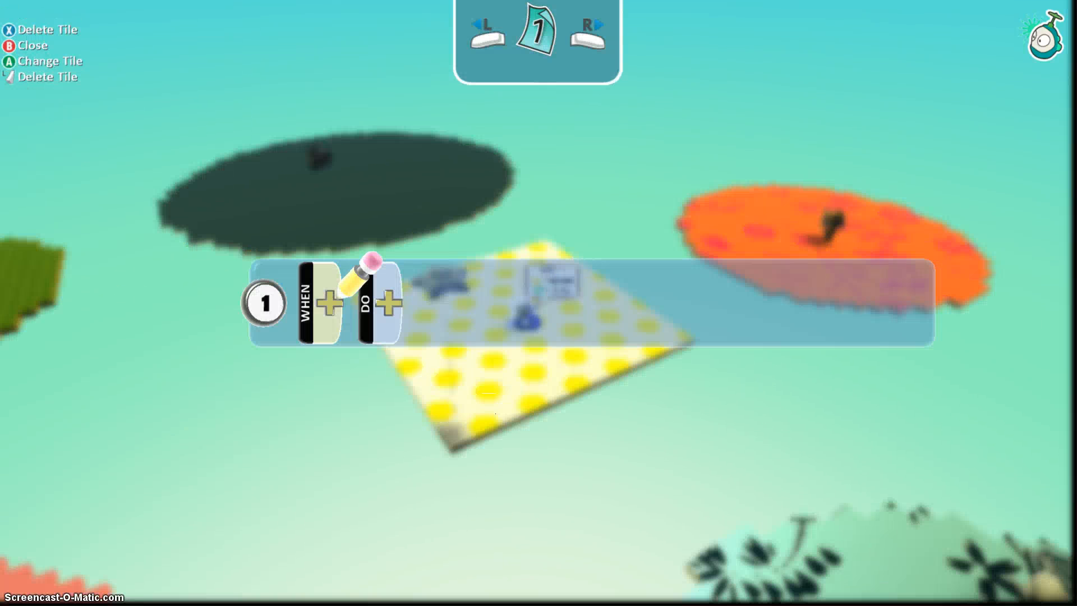
pyautogui.press('Up')
pyautogui.hotkey('ctrl', 'v')
pyautogui.press('Down')
pyautogui.press('Down')
pyautogui.press('Down')
pyautogui.press('Down')
pyautogui.press('Right')
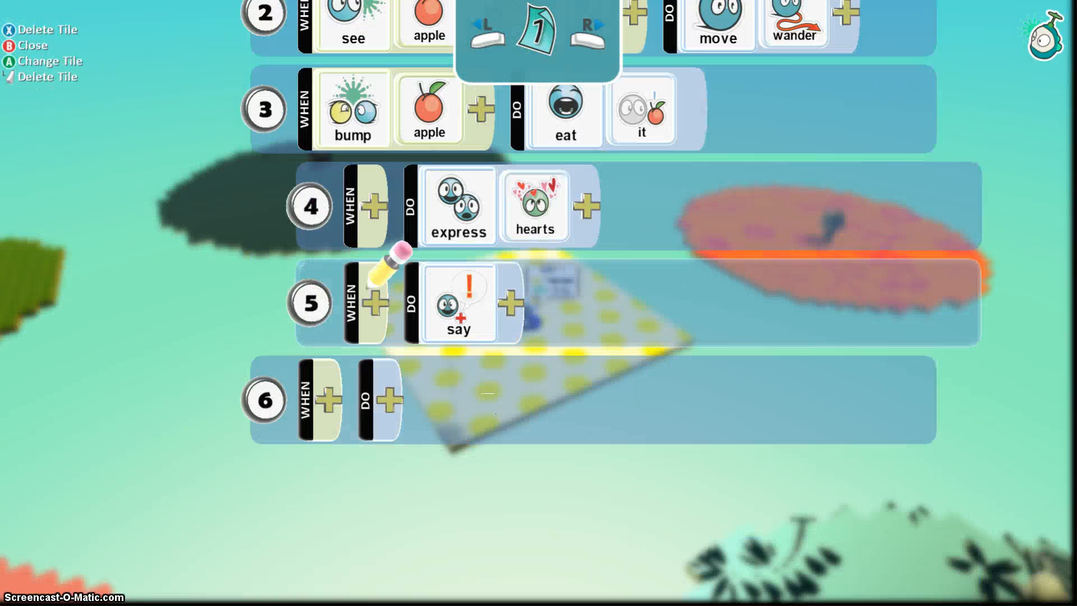
pyautogui.press('Up')
pyautogui.press('Right')
pyautogui.press('Right')
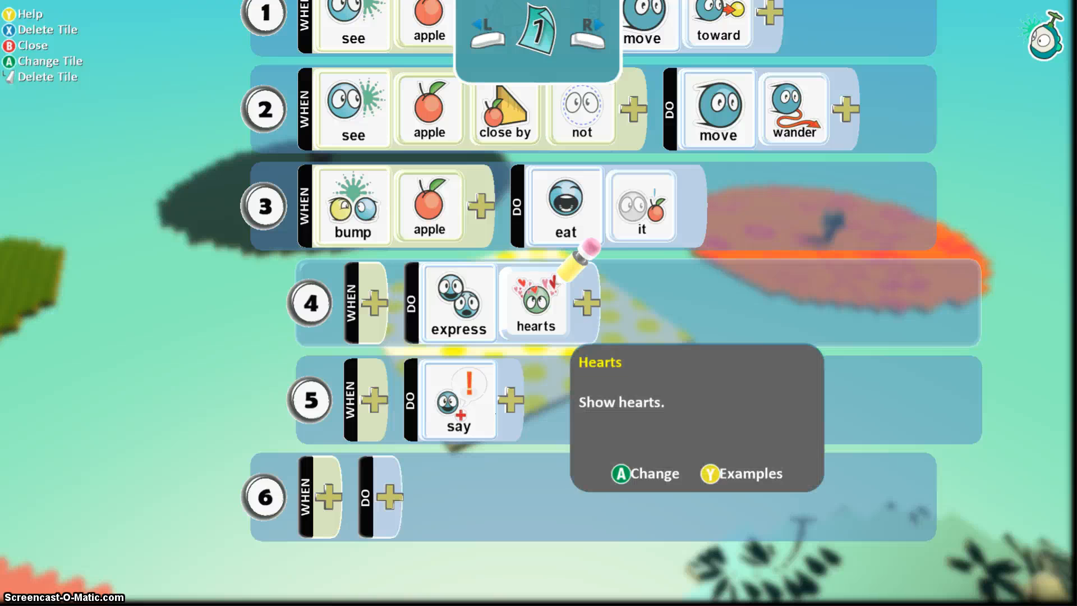
pyautogui.press('Return')
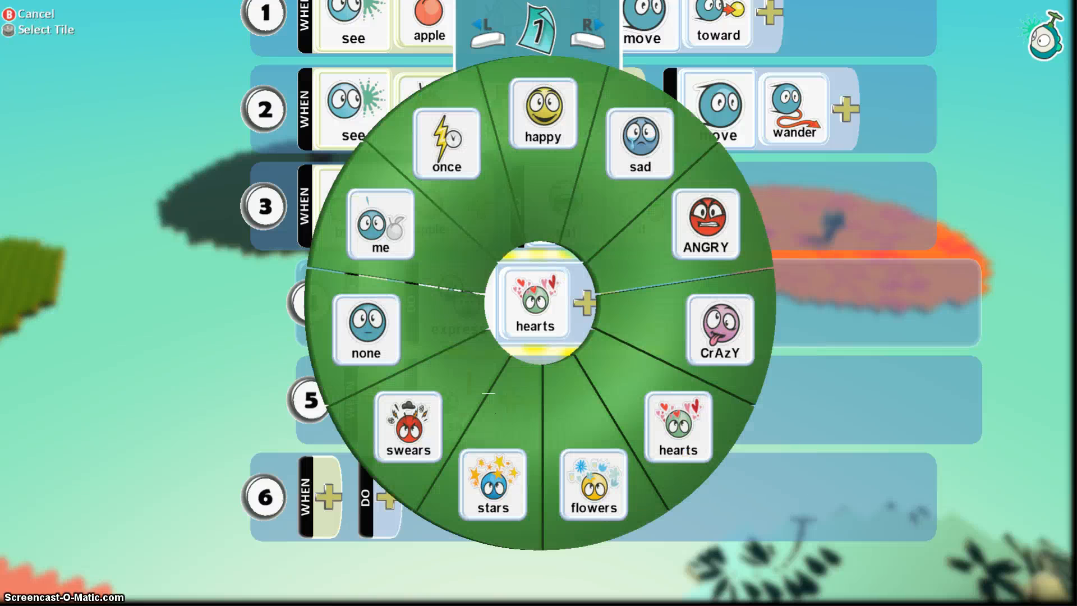
pyautogui.press('Down')
pyautogui.press('Left')
pyautogui.press('Left')
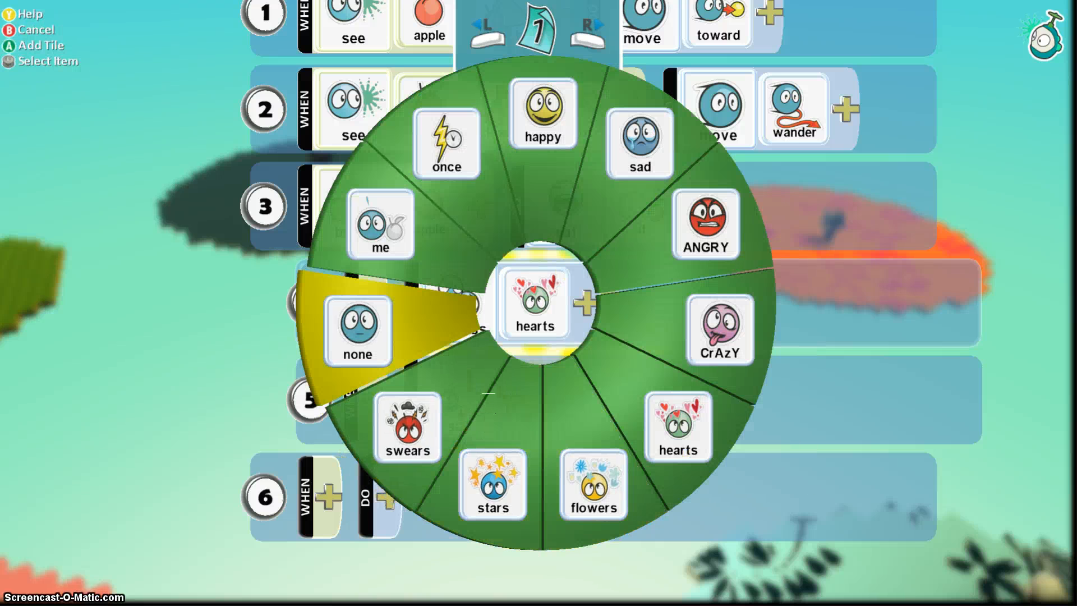
pyautogui.press('Up')
pyautogui.press('Right')
pyautogui.press('Return')
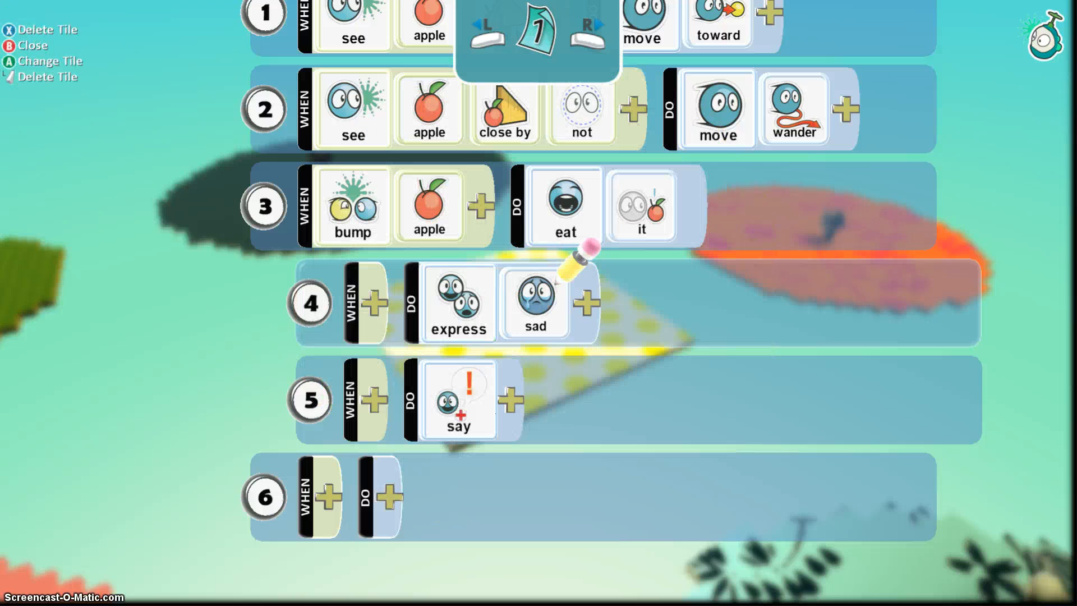
pyautogui.press('Escape')
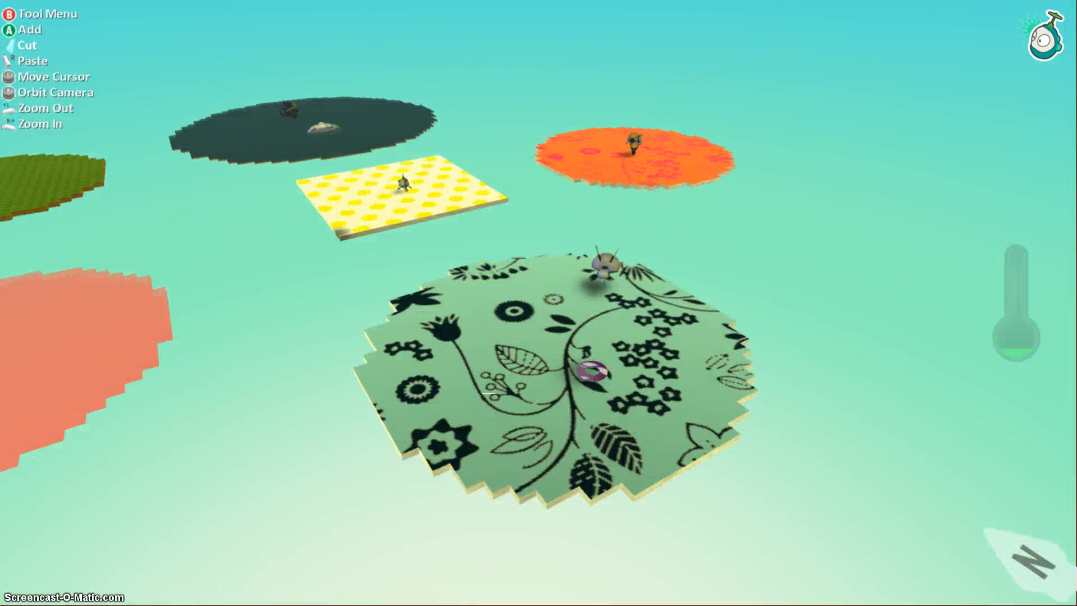
# Give the turtle the pasted program with happy instead of hearts.
pyautogui.press('y')
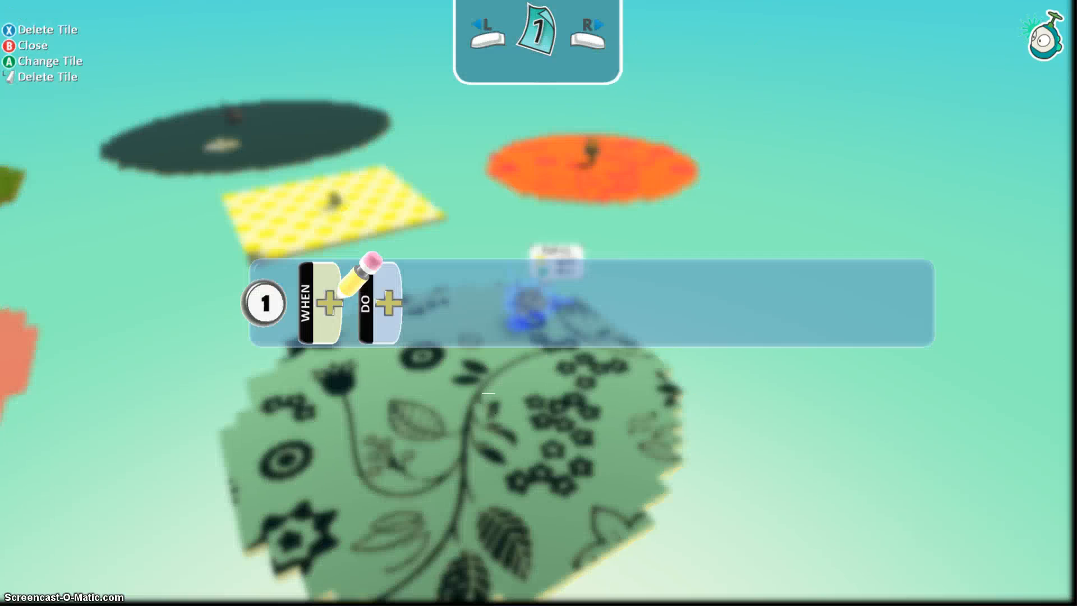
pyautogui.press('Down')
pyautogui.press('Down')
pyautogui.press('Down')
pyautogui.press('Down')
pyautogui.press('Down')
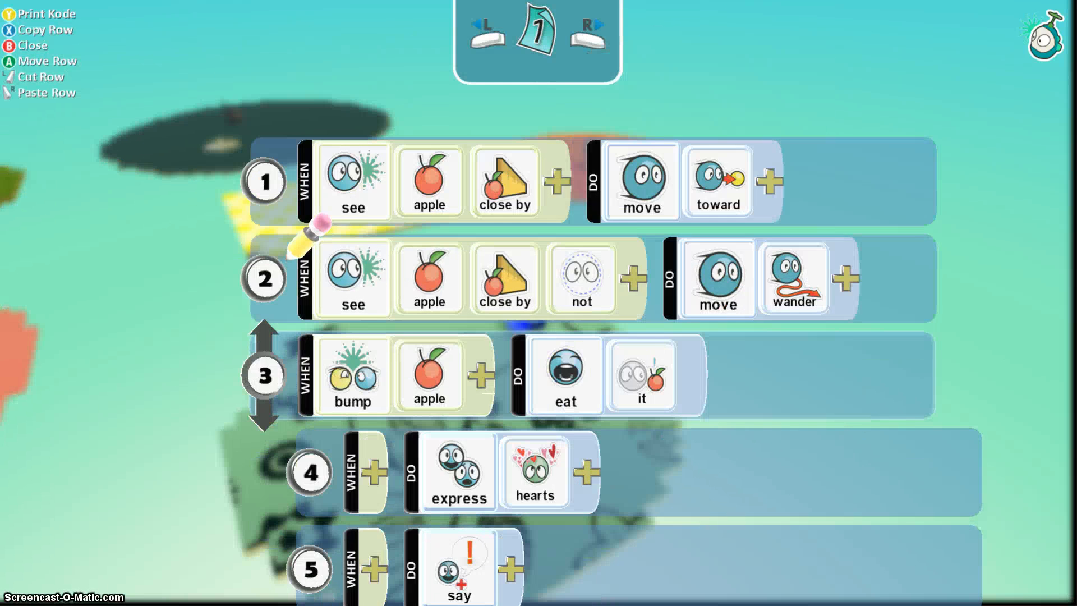
pyautogui.press('Right')
pyautogui.press('Up')
pyautogui.press('Right')
pyautogui.press('Right')
pyautogui.press('Return')
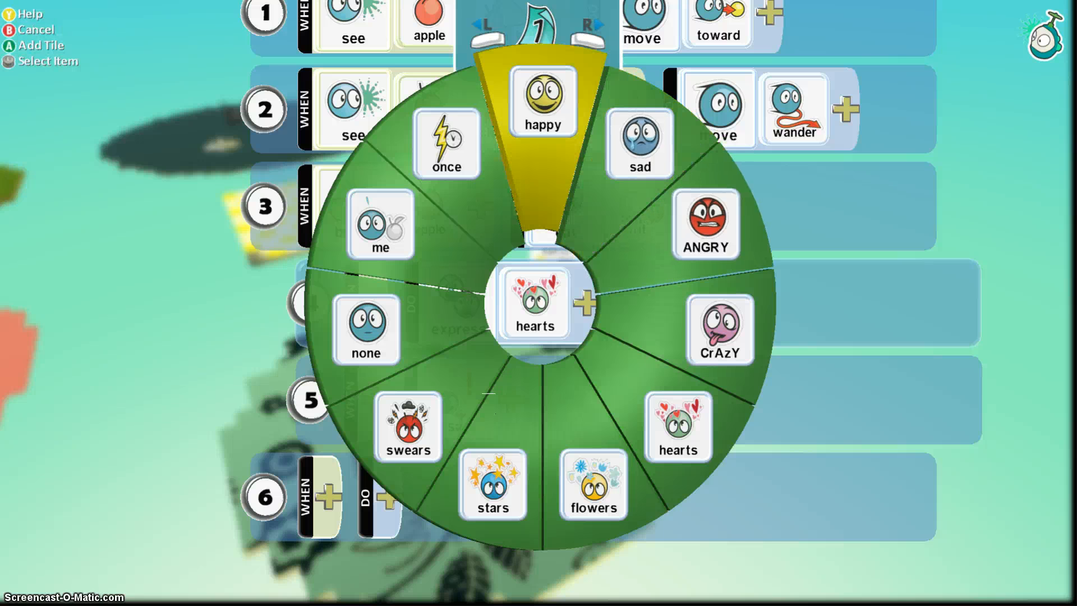
pyautogui.press('Return')
pyautogui.press('Escape')
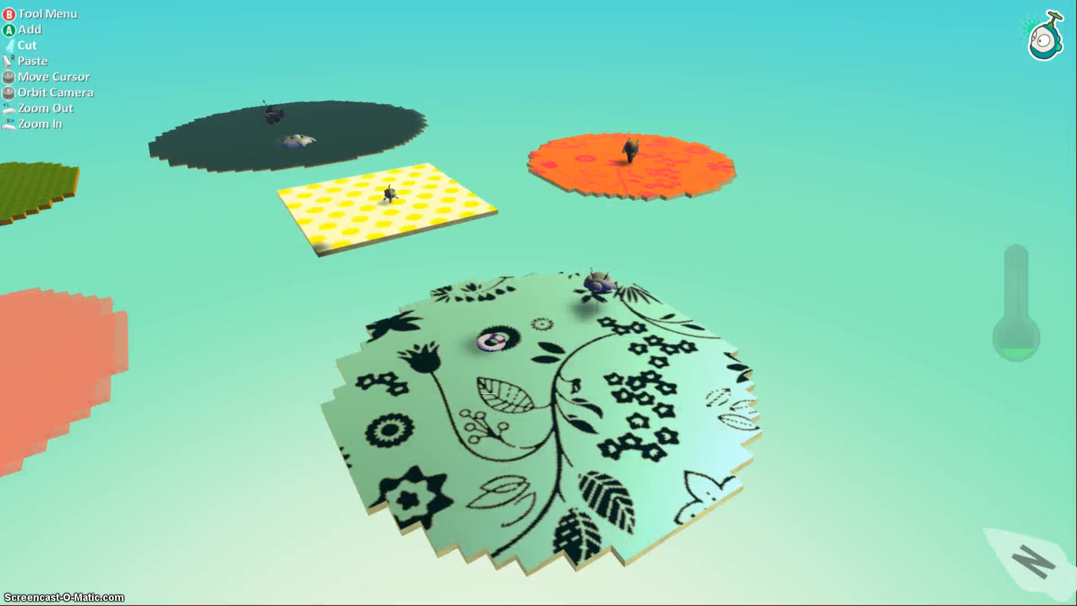
# Pull back to view all the islands and start playing the world.
pyautogui.press('Left')
pyautogui.press('Down')
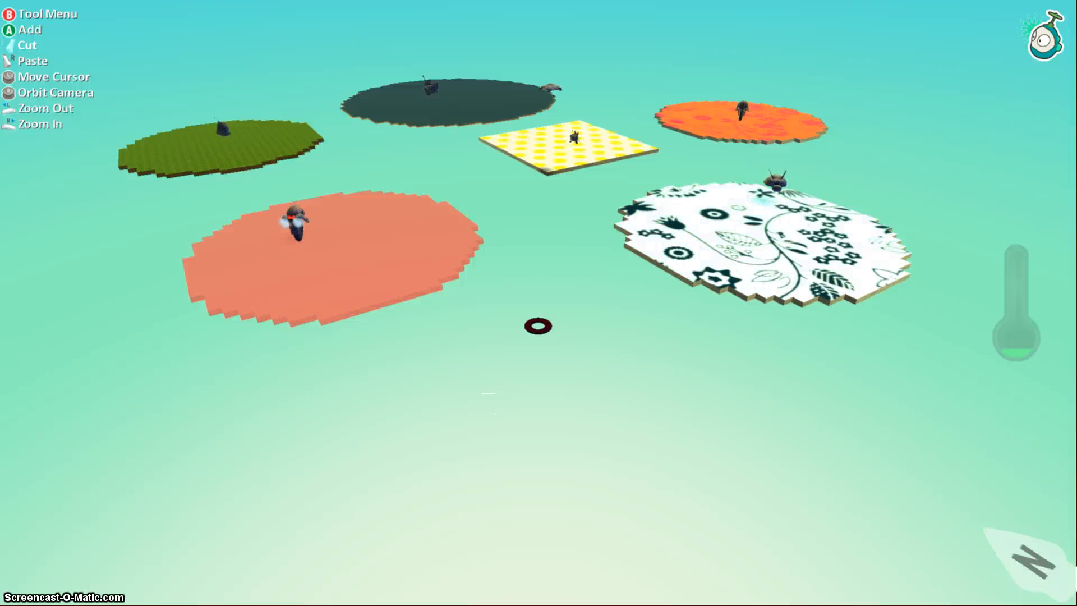
pyautogui.press('Escape')
pyautogui.press('Return')
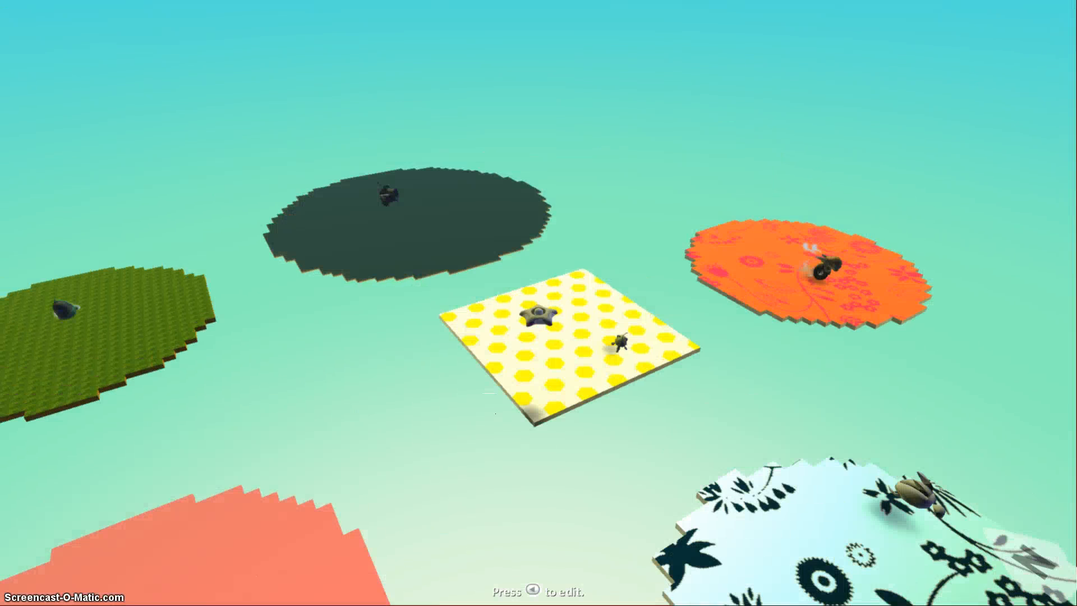